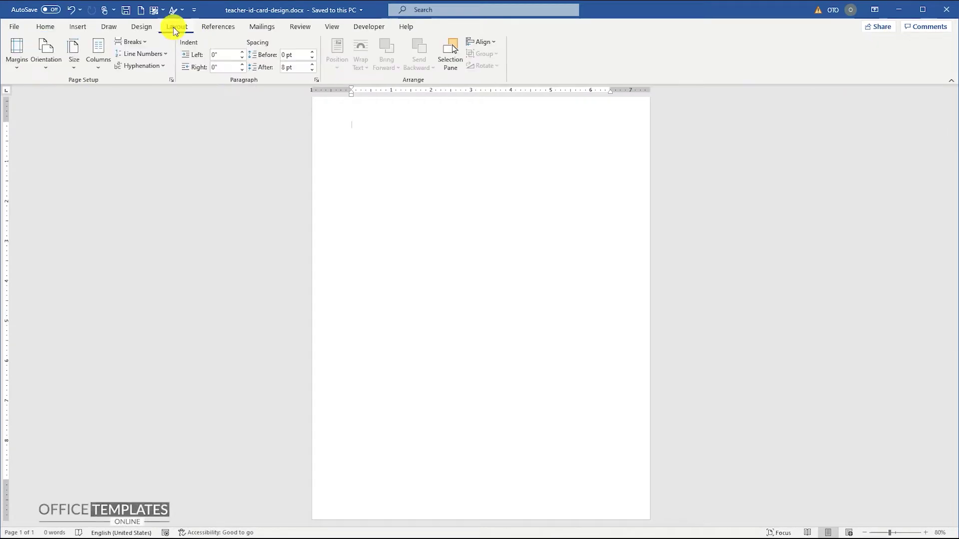
Set a custom paper size with a width of 2.63" and a height of 3.88".
click(74, 55)
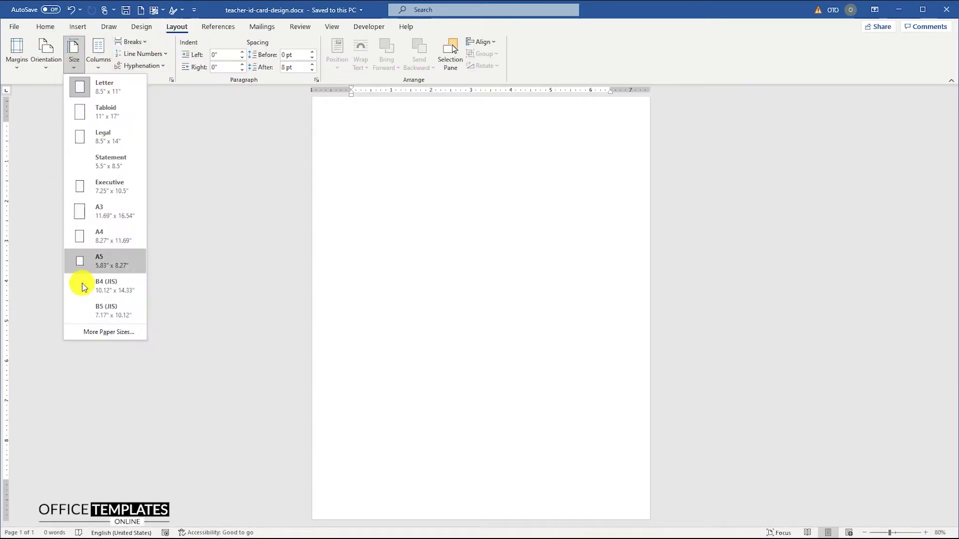
click(103, 331)
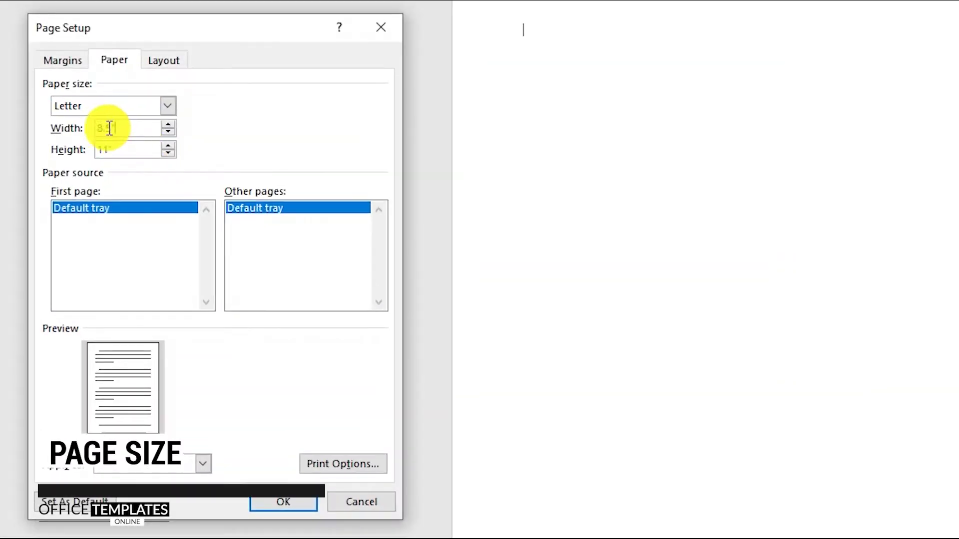
drag(109, 129, 86, 128)
text(2.63)
key(Tab)
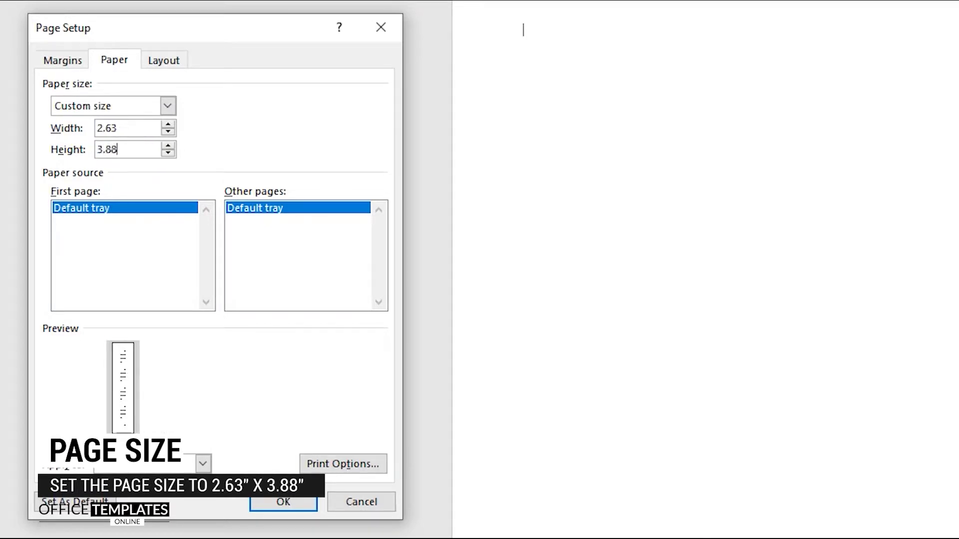
Set the top, bottom, left and right page margins to 0 and apply the page setup.
click(65, 63)
text(0)
double_click(321, 103)
text(0)
double_click(321, 125)
text(0)
double_click(125, 123)
text(0)
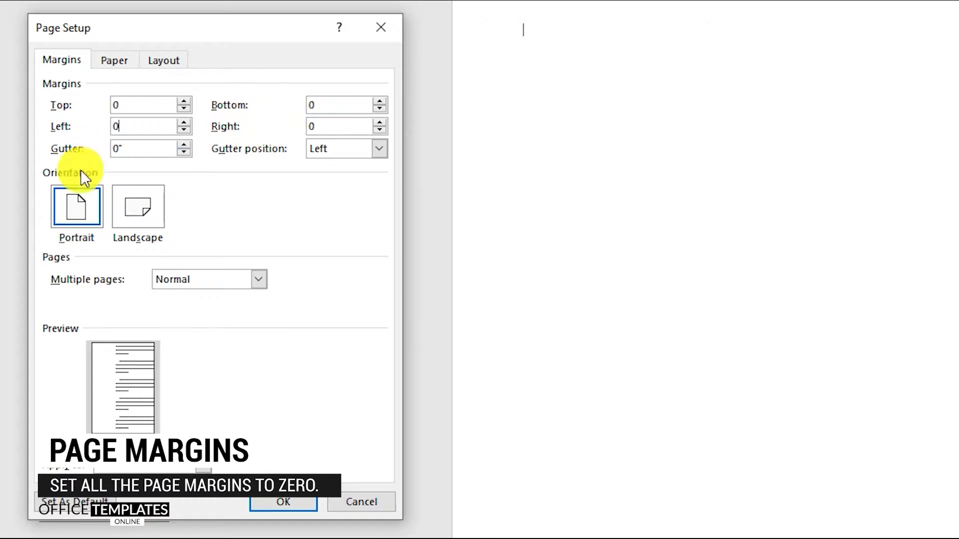
click(281, 502)
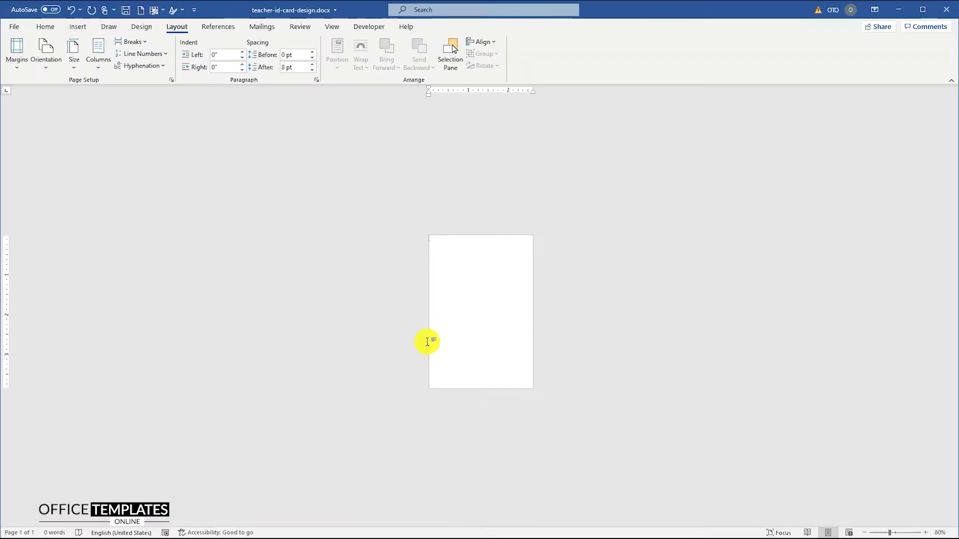
Insert a second blank page for the back side of the card.
scroll(429, 300, up, 7)
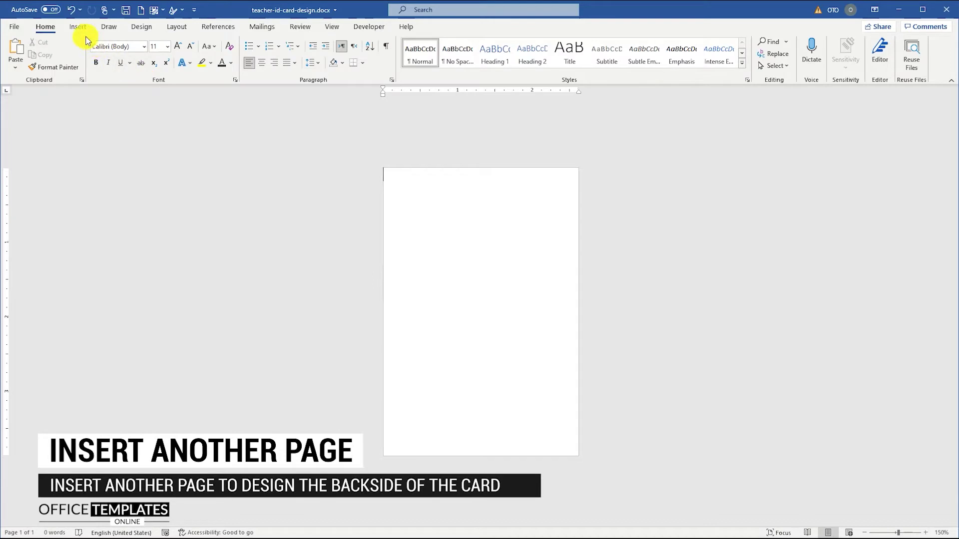
click(78, 29)
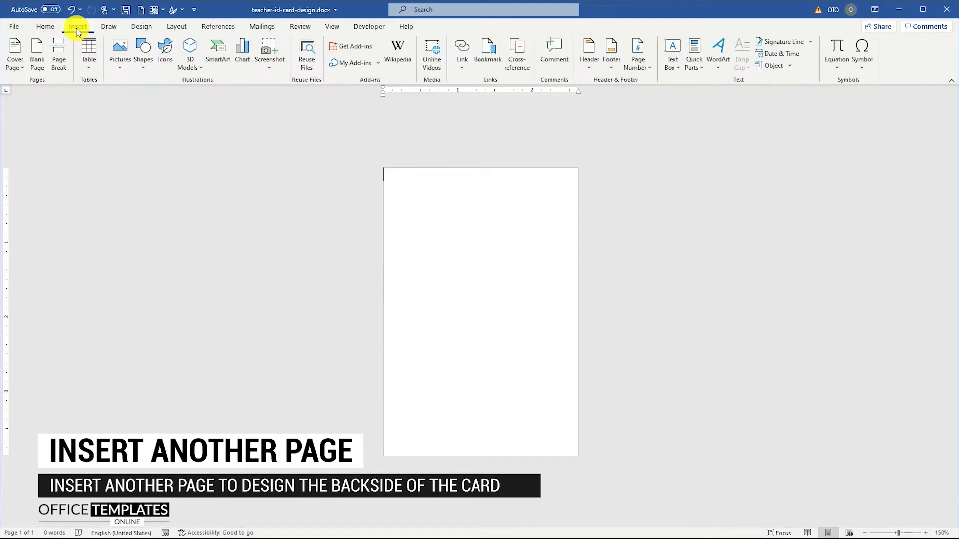
click(37, 56)
ctrl+scroll(458, 236, up, 1)
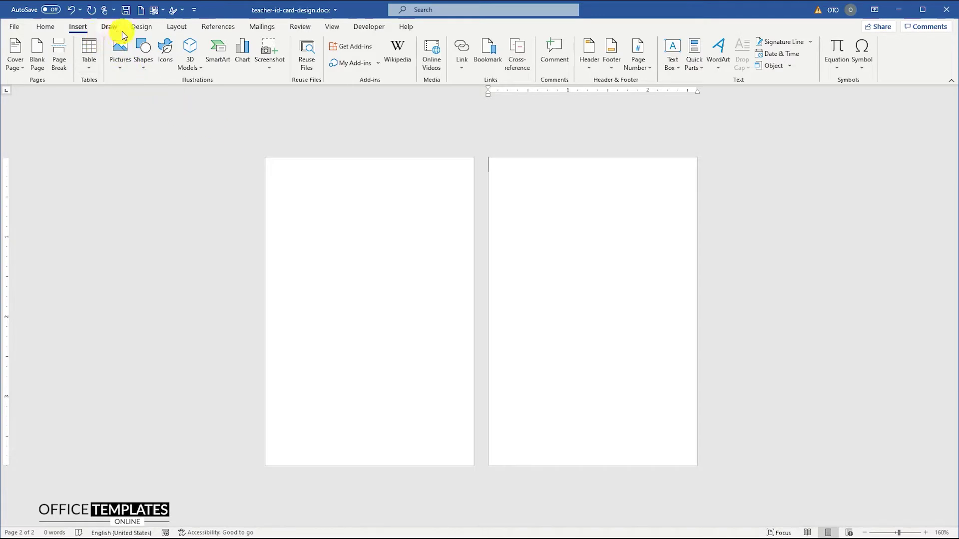
Draw a diagonal line about 3.6" high and 2.47" wide across the first page, from upper left to lower right.
click(146, 56)
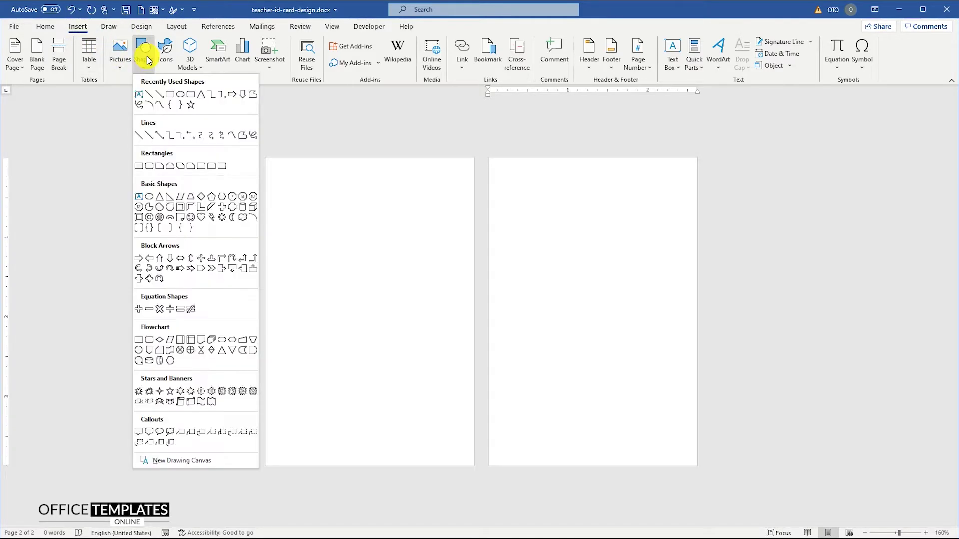
click(154, 102)
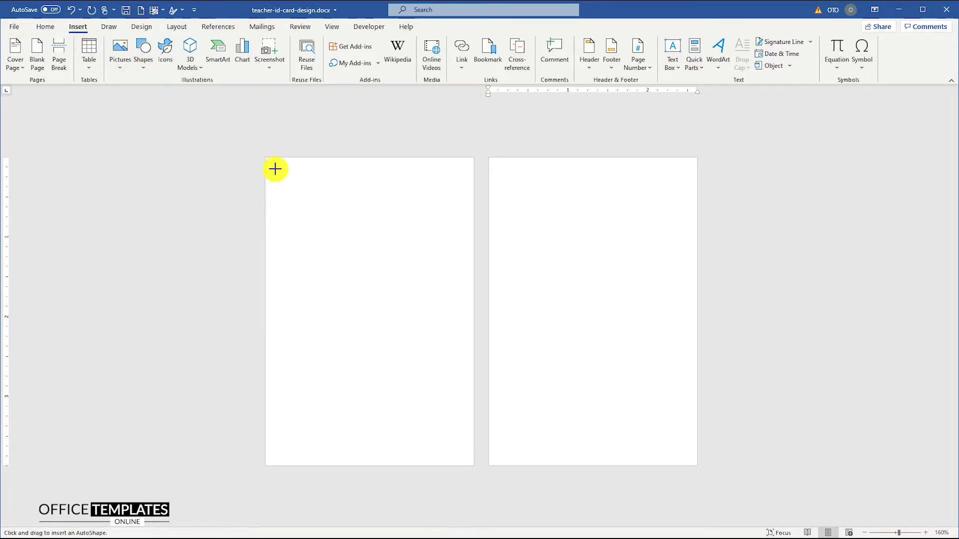
drag(272, 165, 470, 453)
Format the diagonal line with a 36 pt width and the dark slate recent color.
right_click(470, 453)
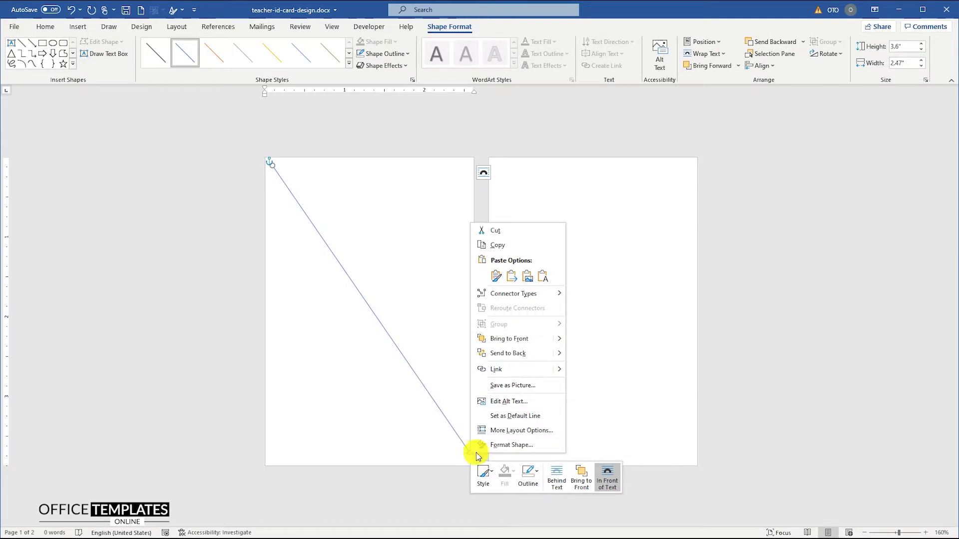
click(503, 443)
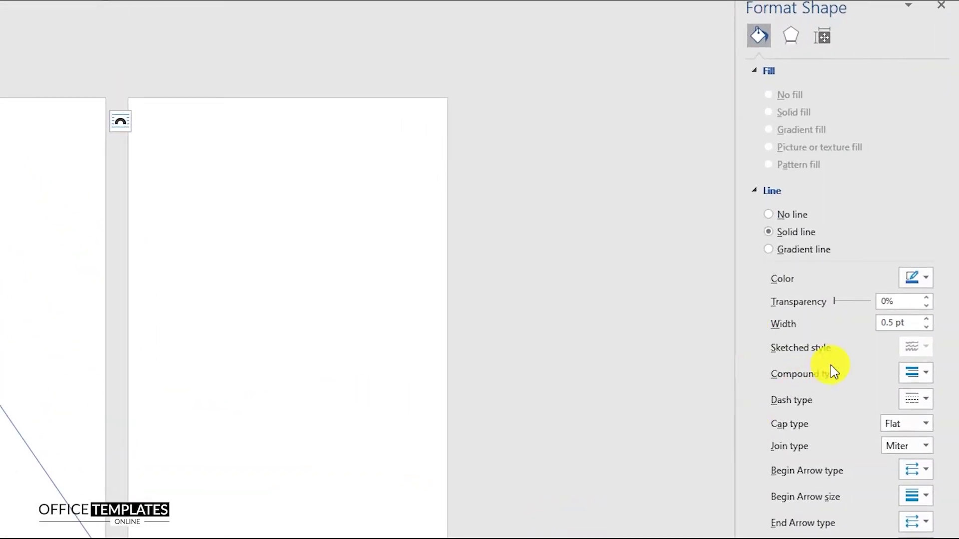
drag(899, 327, 860, 324)
text(36)
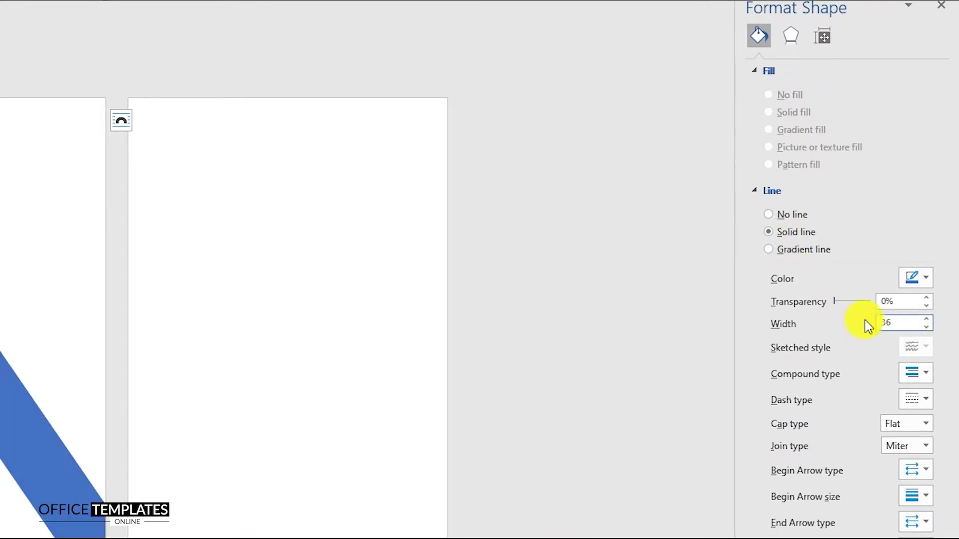
key(Return)
click(925, 279)
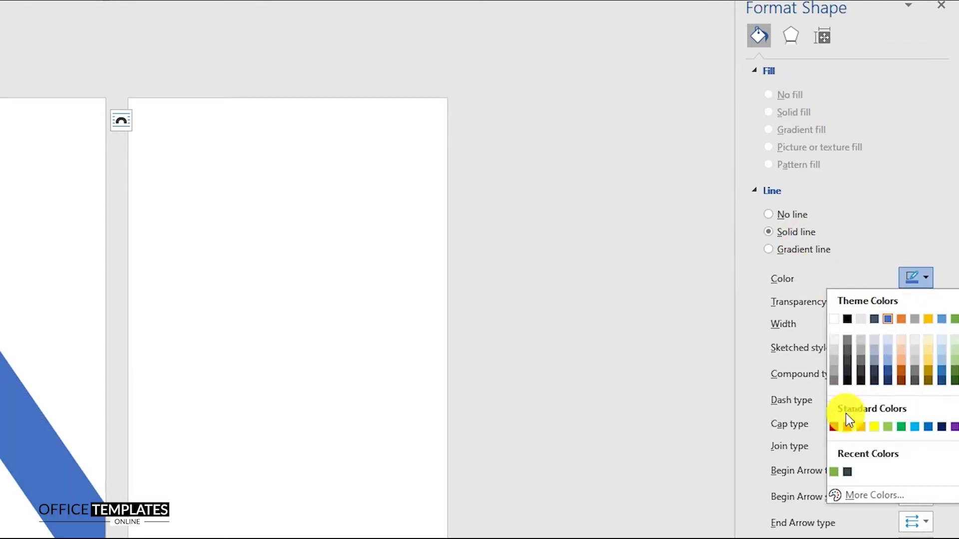
click(848, 472)
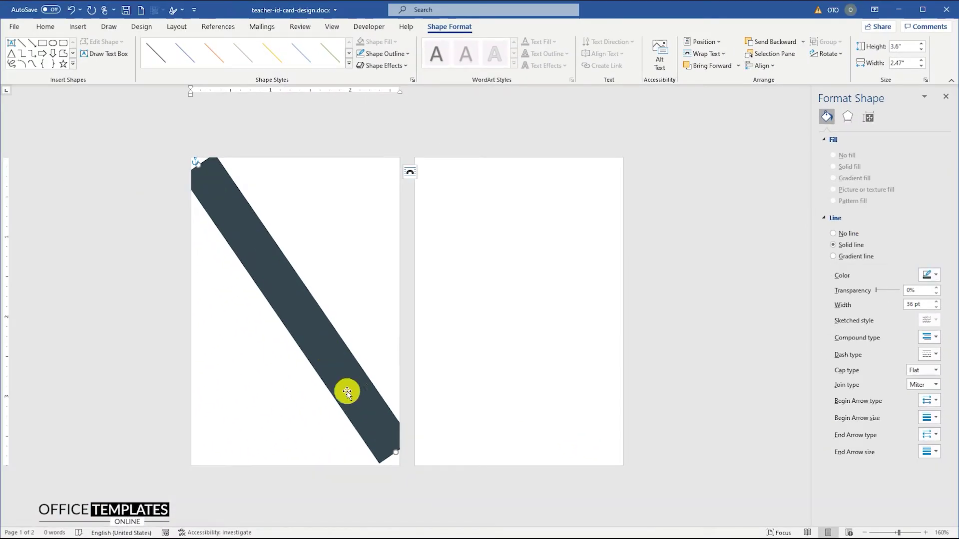
Extend both ends of the dark diagonal band past the page corners so it runs fully off the first page.
drag(199, 167, 197, 147)
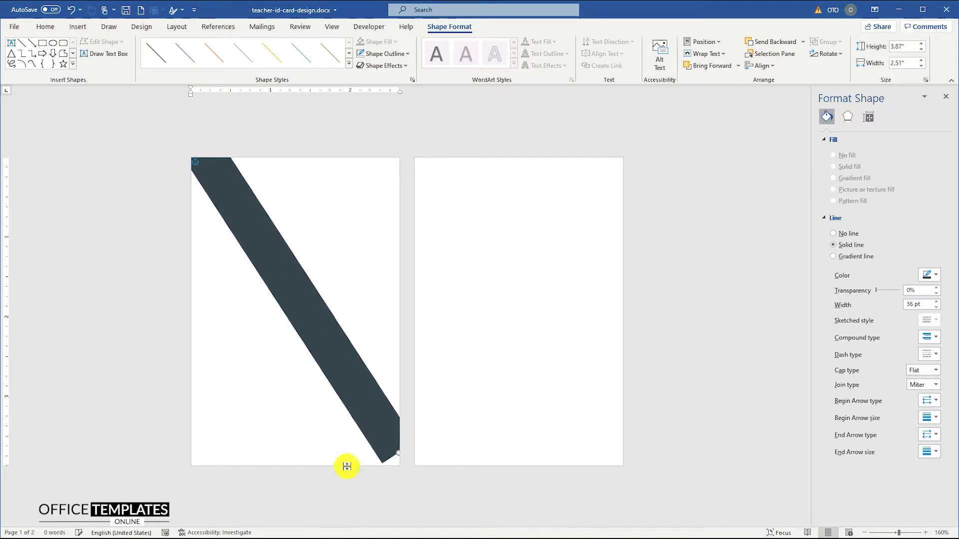
drag(397, 453, 414, 481)
click(197, 188)
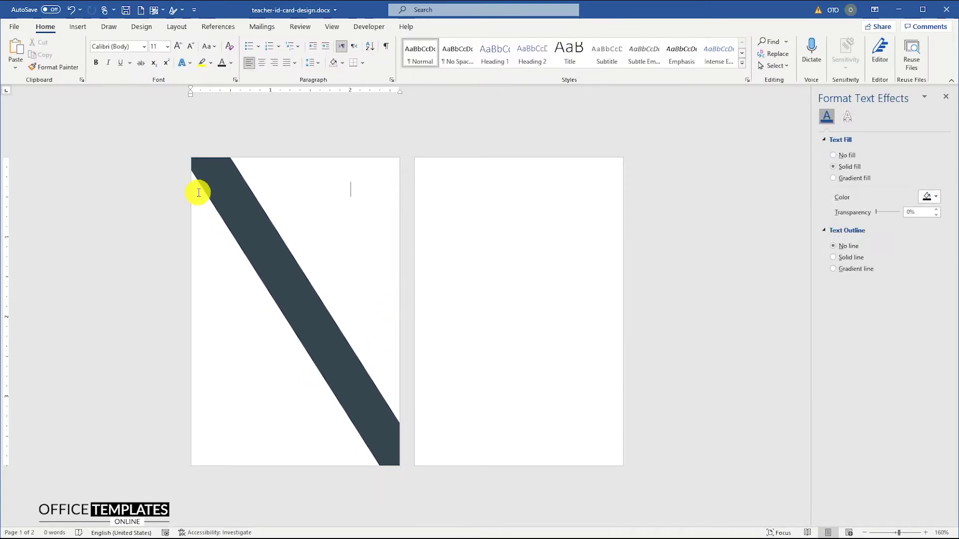
Draw a freeform triangle about 3.46" high and 2.31" wide covering the first page's upper-right area above the dark band.
click(78, 27)
click(143, 55)
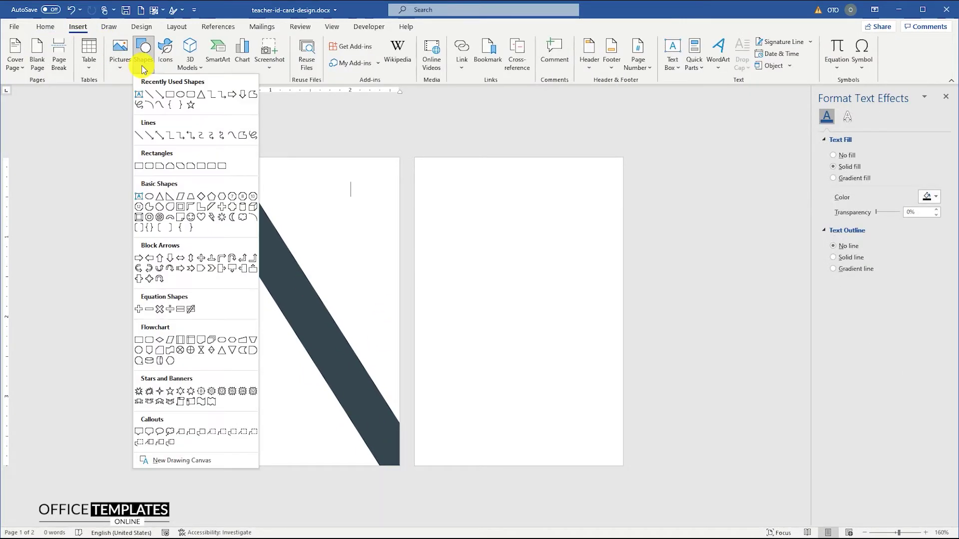
click(243, 135)
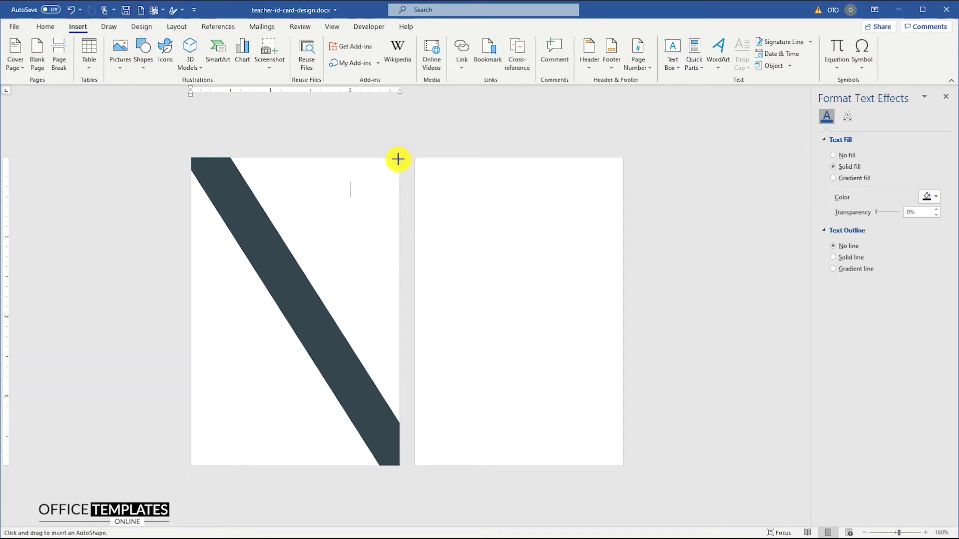
mouse_move(399, 158)
mouse_down()
mouse_move(381, 236)
mouse_move(397, 388)
mouse_up()
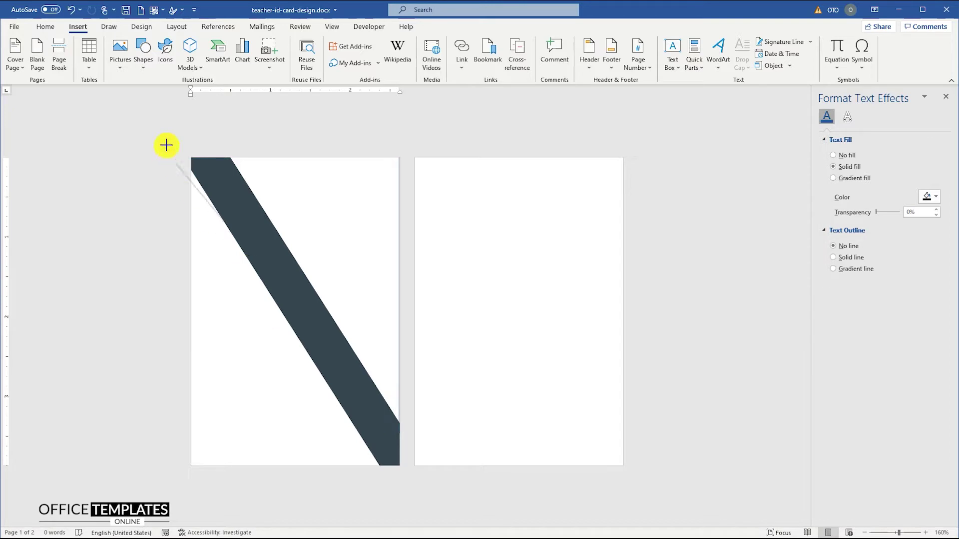
click(215, 158)
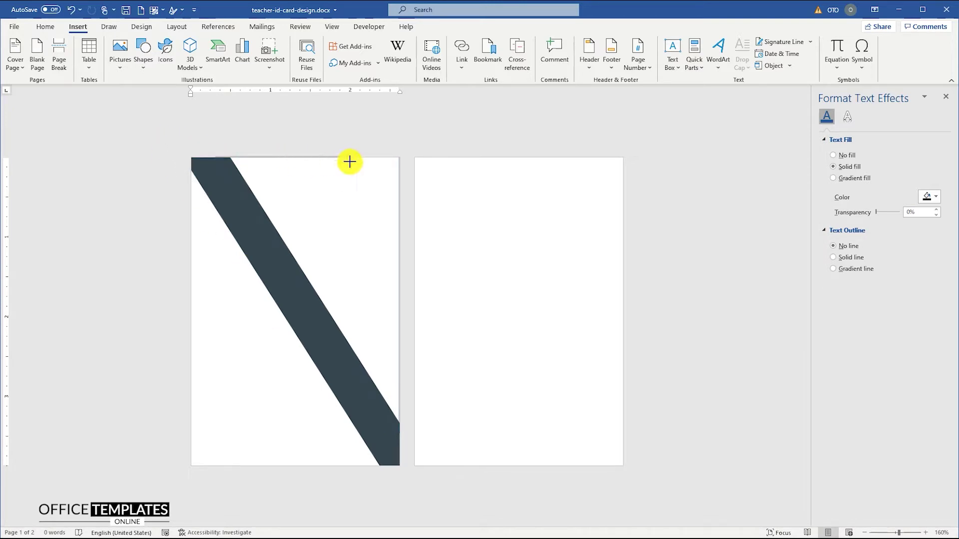
click(397, 157)
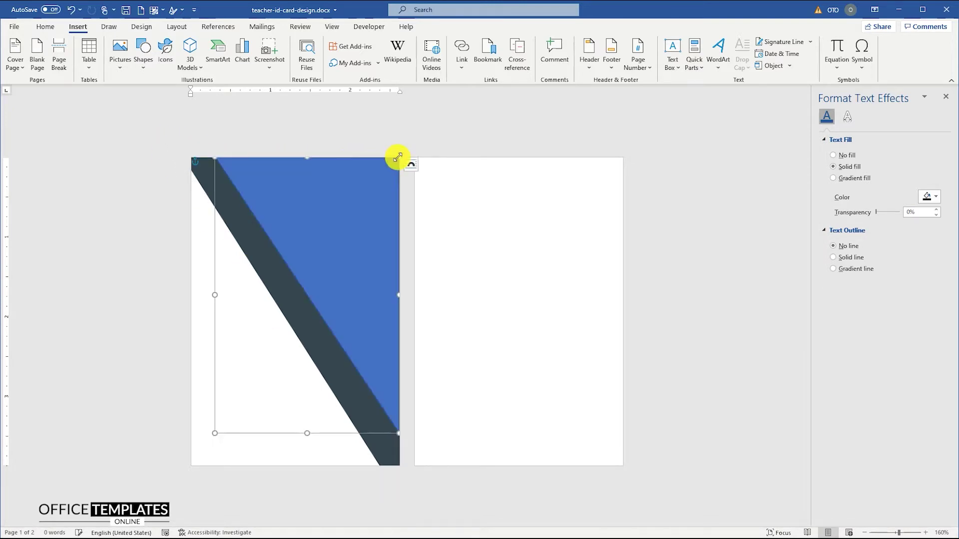
Fill the triangle with the recent green color and remove its outline.
right_click(360, 175)
click(402, 159)
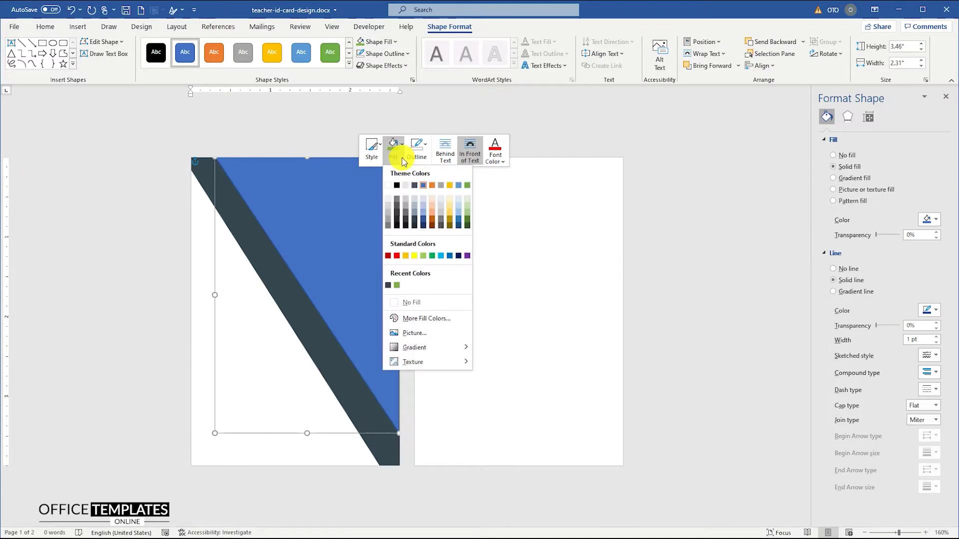
click(397, 285)
click(418, 159)
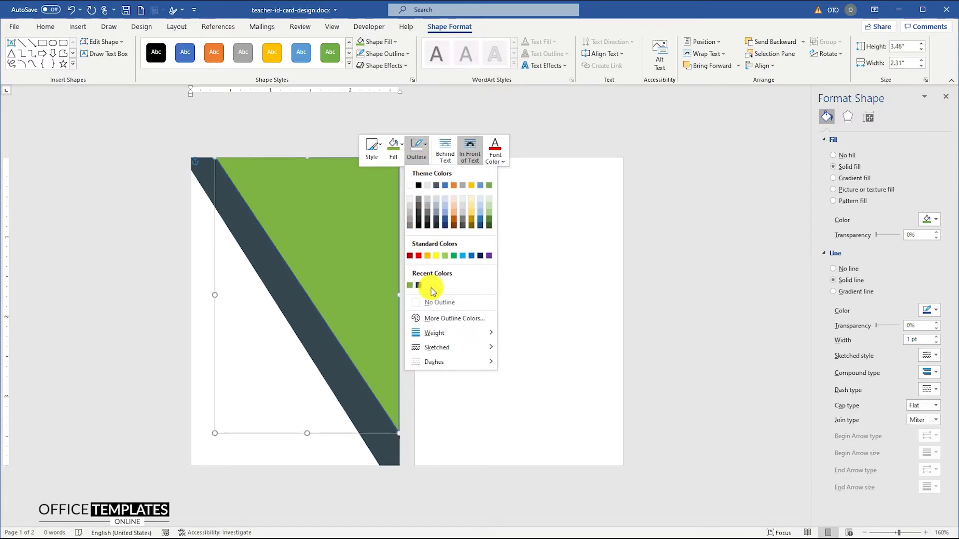
click(416, 302)
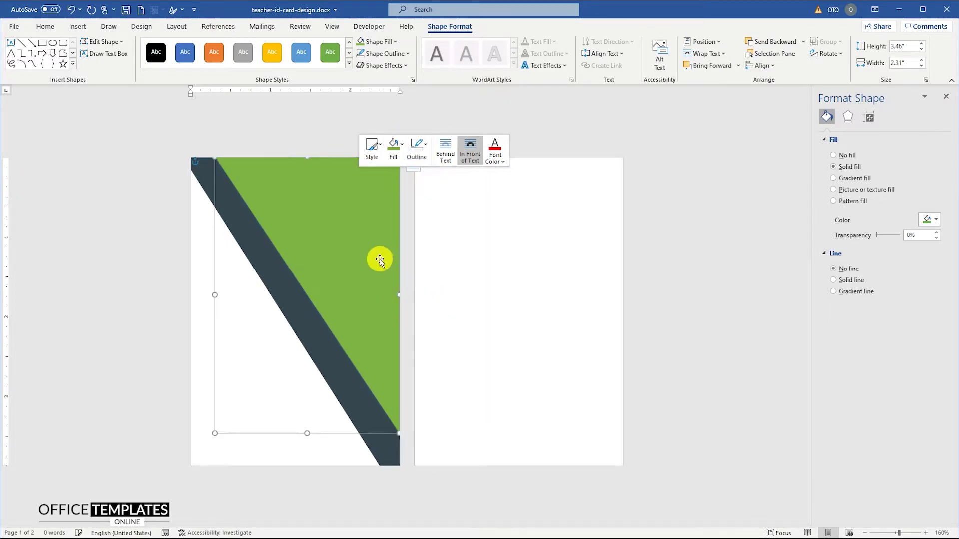
Send the green triangle behind the dark band and resize it to about 3.61" high by 2.4" wide.
right_click(331, 210)
click(370, 342)
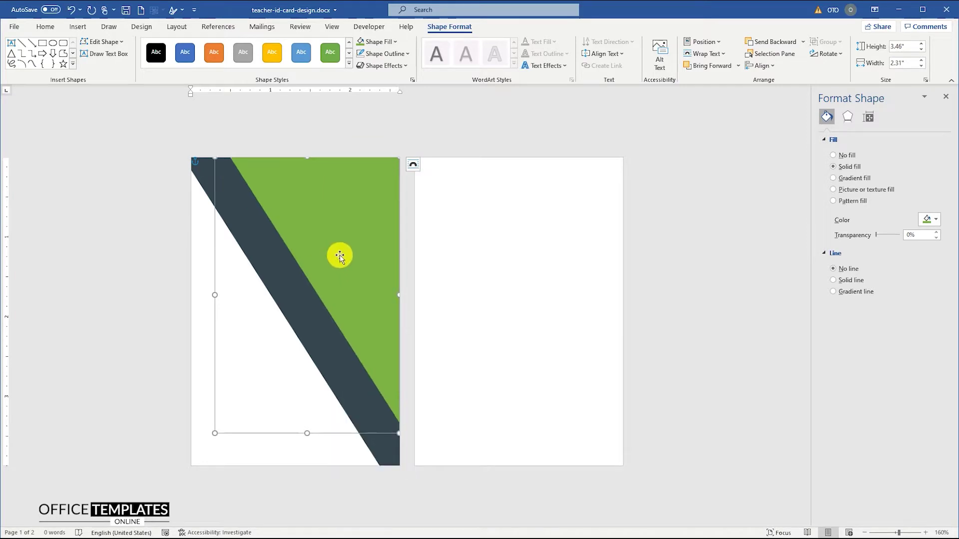
click(406, 153)
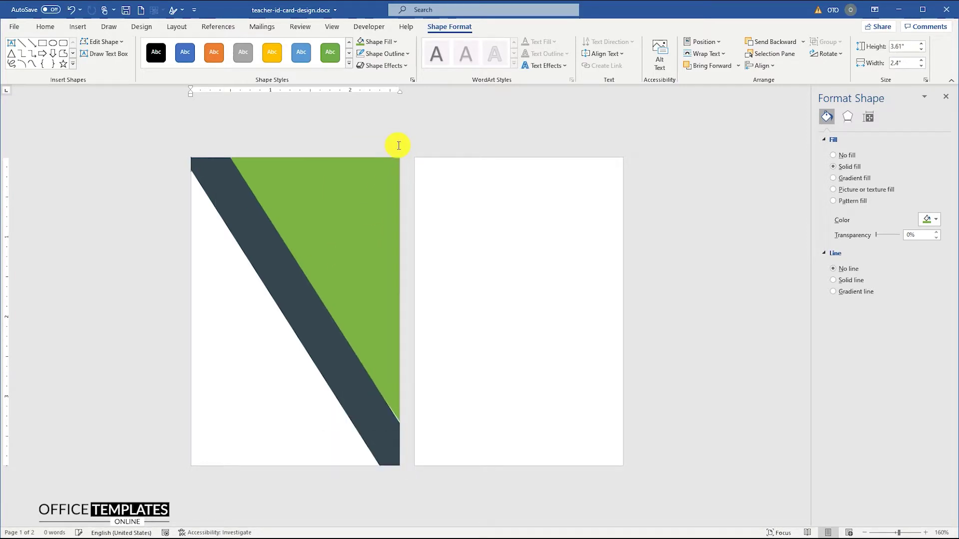
Draw a narrow vertical rectangle about 2.48" high and 0.23" wide over the first page's dark band.
click(77, 28)
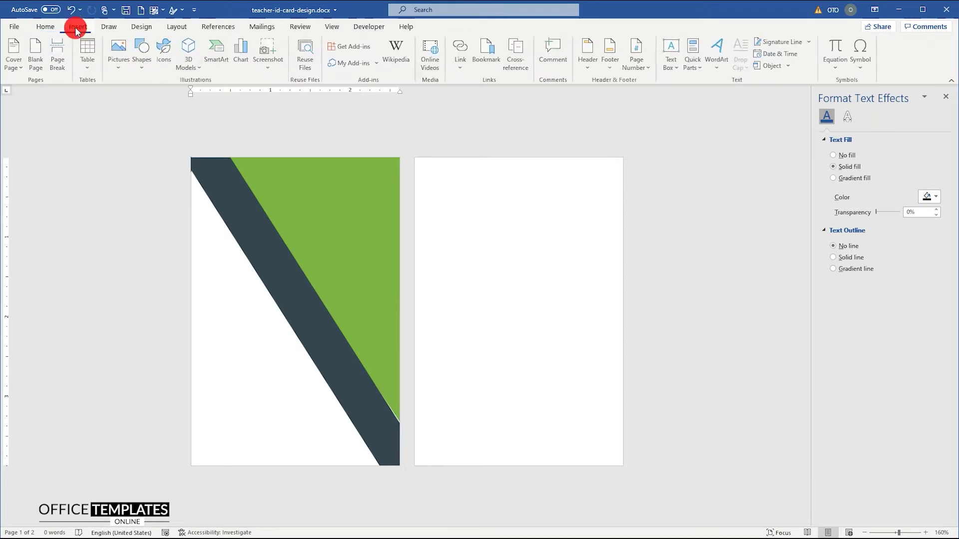
click(144, 65)
click(170, 95)
drag(250, 193, 269, 390)
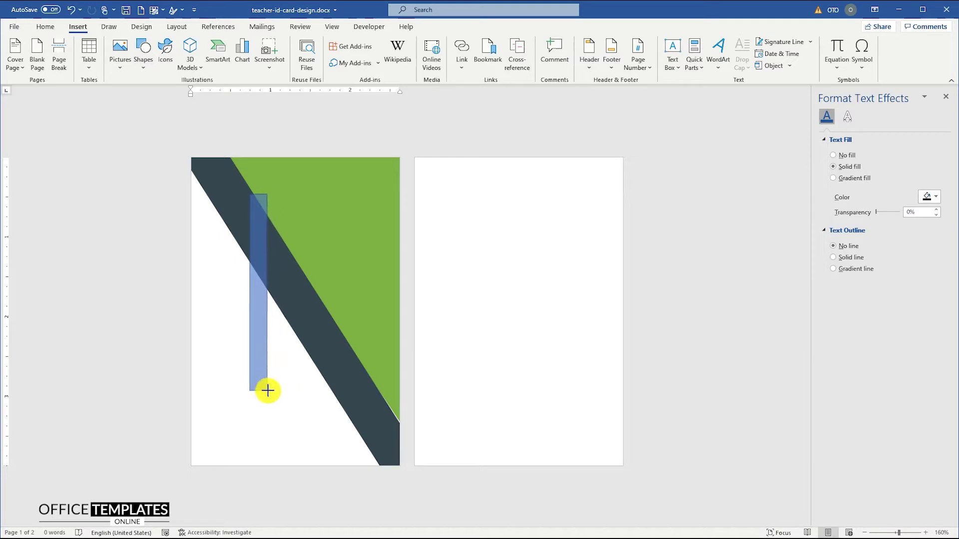
drag(267, 392, 269, 393)
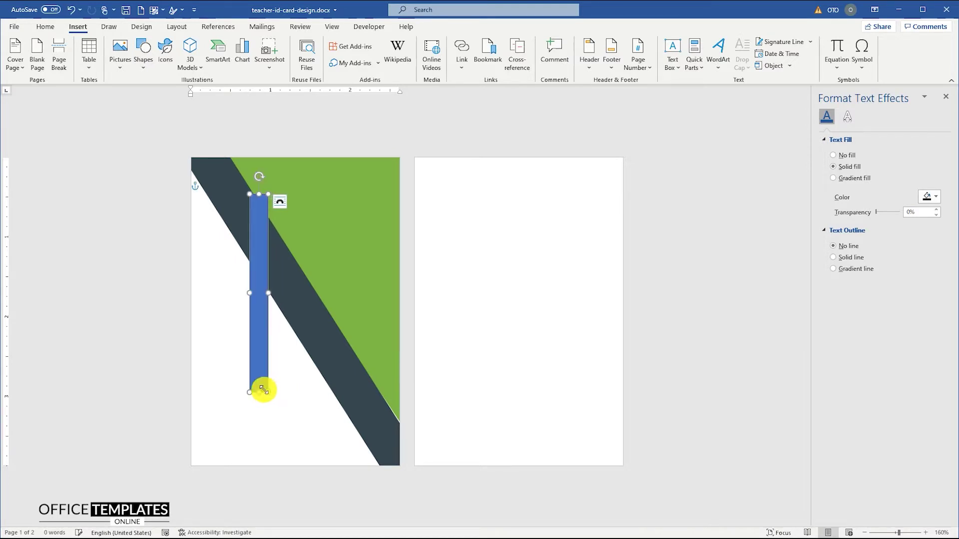
Remove the narrow rectangle's outline and fill it with the recent green color.
right_click(258, 215)
click(321, 200)
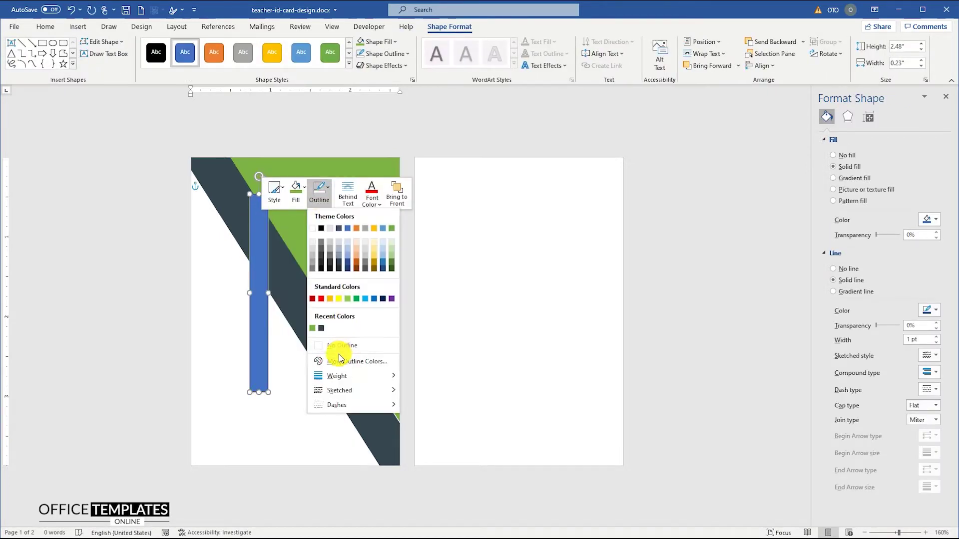
click(335, 345)
click(300, 200)
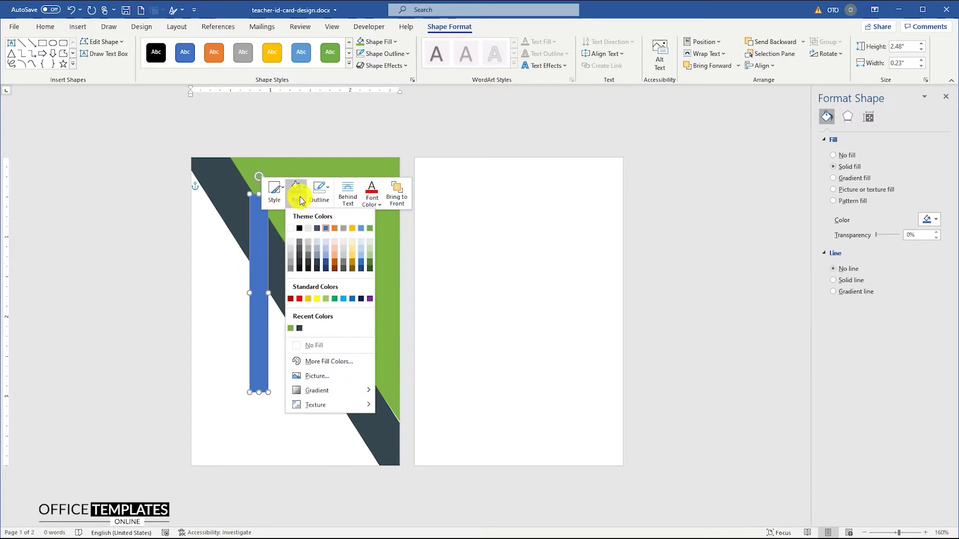
click(290, 329)
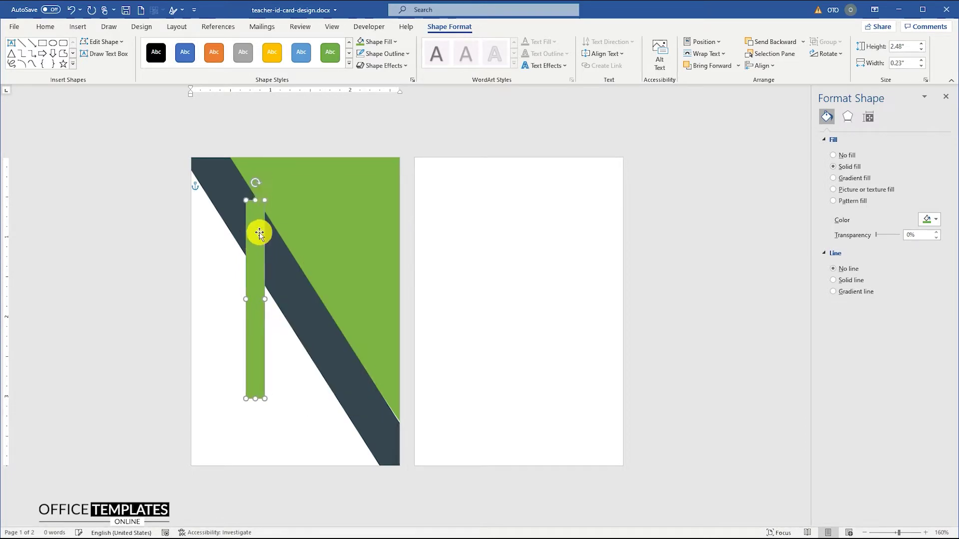
Rotate the green rectangle parallel to the dark band and place it against the band's lower-left edge, running off the page's left side.
drag(258, 177, 294, 361)
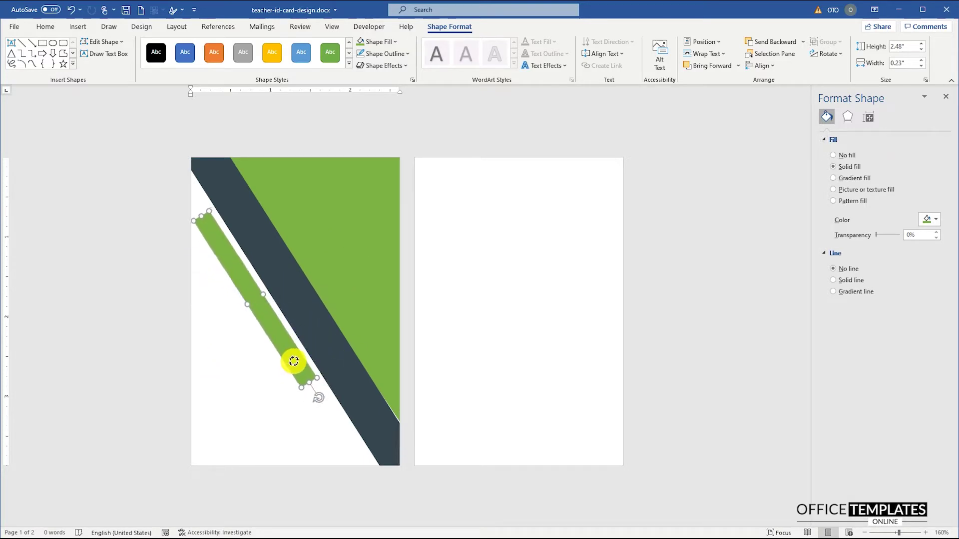
drag(269, 320, 249, 266)
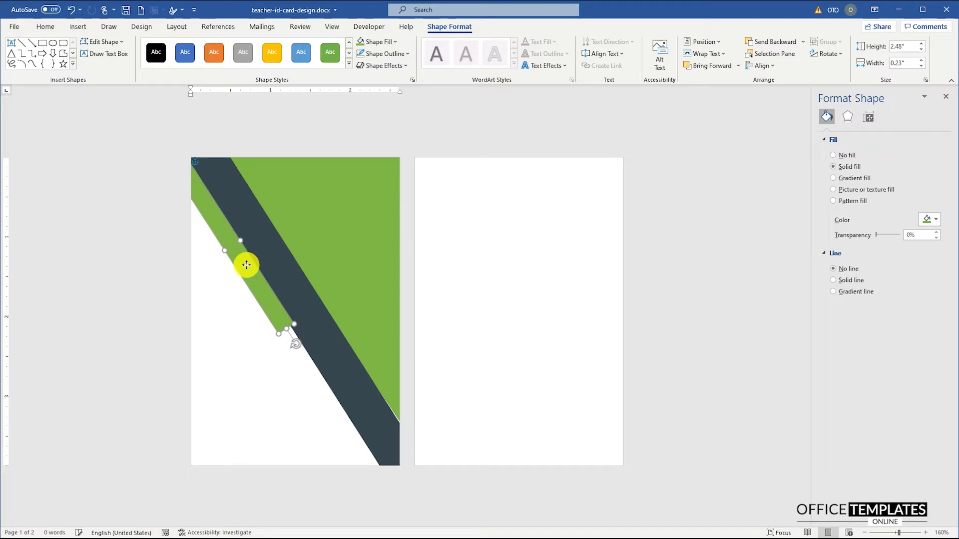
Nudge the narrow green strip up along the dark band and edit its points so its lower end is cut horizontally.
drag(246, 265, 244, 259)
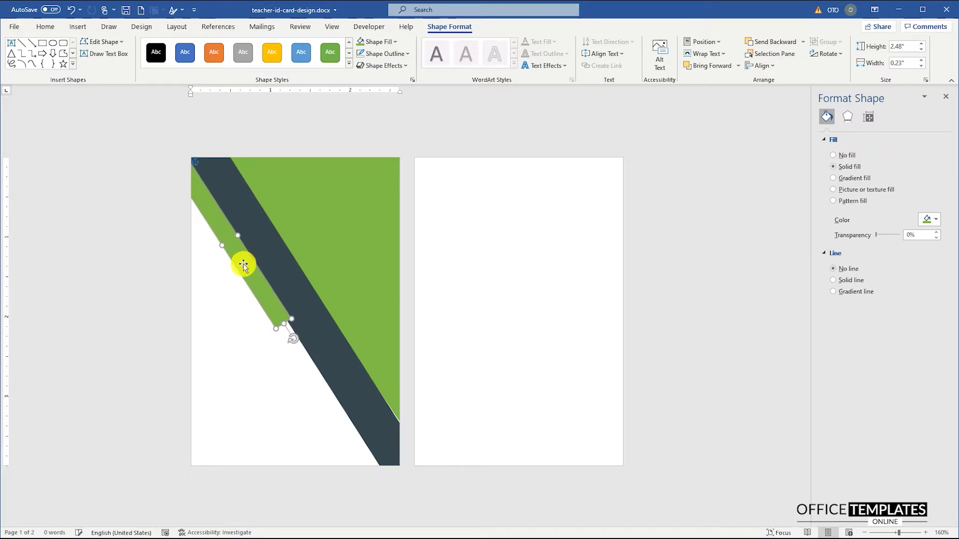
right_click(245, 270)
click(246, 354)
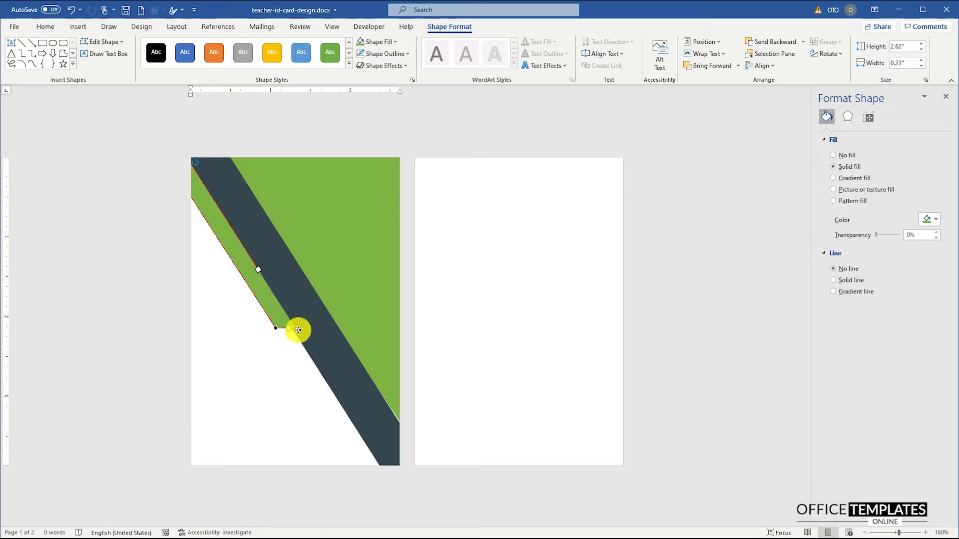
click(282, 335)
click(268, 303)
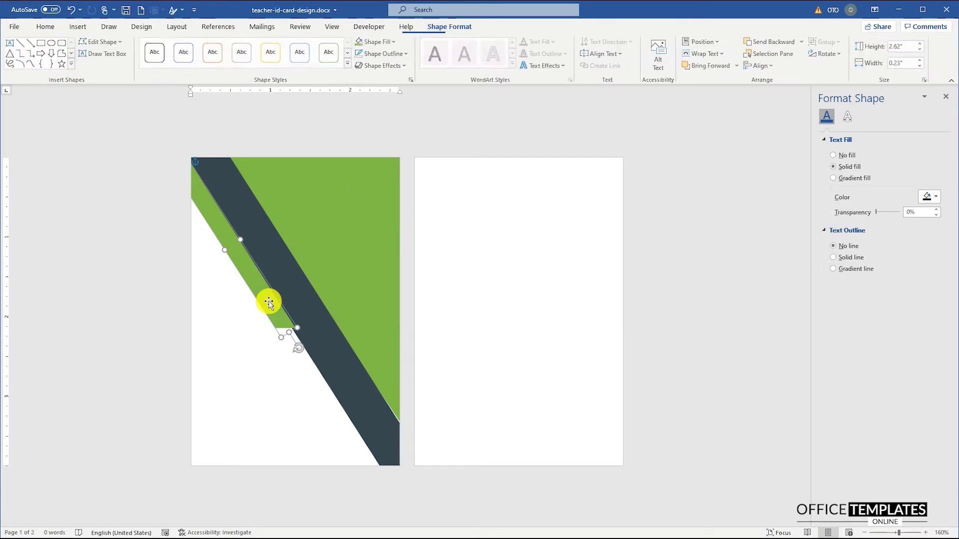
Set the narrow green strip's fill transparency to 36%.
right_click(268, 302)
click(300, 295)
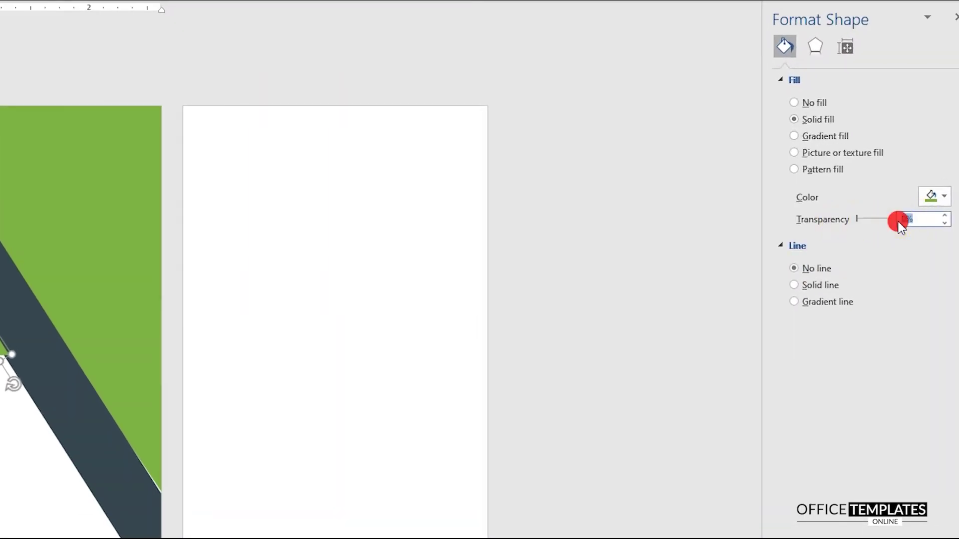
text(36)
key(Return)
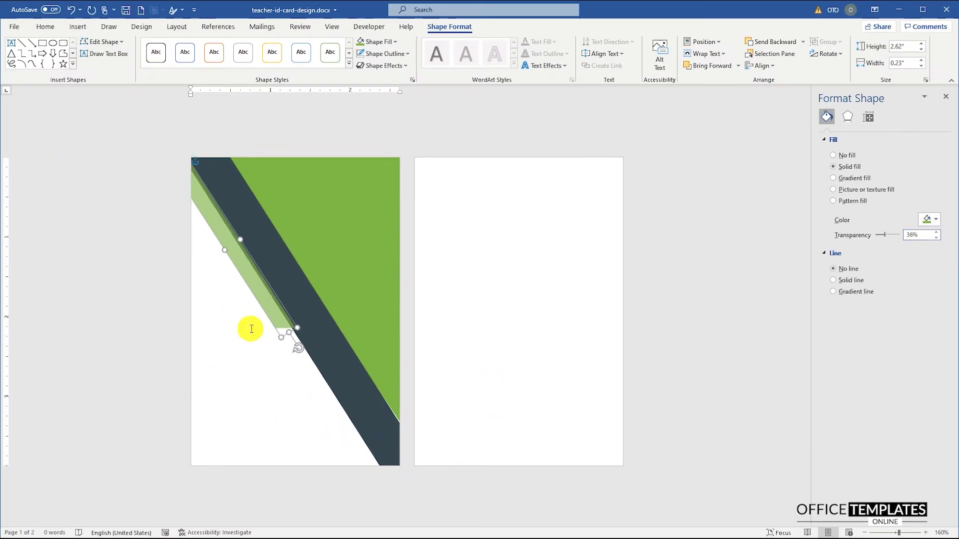
Send the translucent green strip behind the dark band and deselect it.
click(250, 328)
click(262, 294)
right_click(261, 293)
click(308, 178)
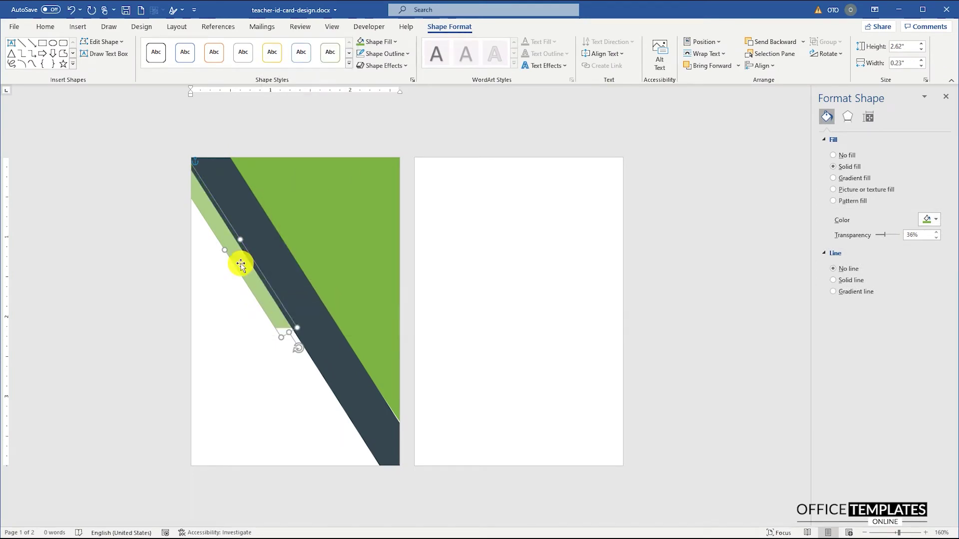
click(269, 368)
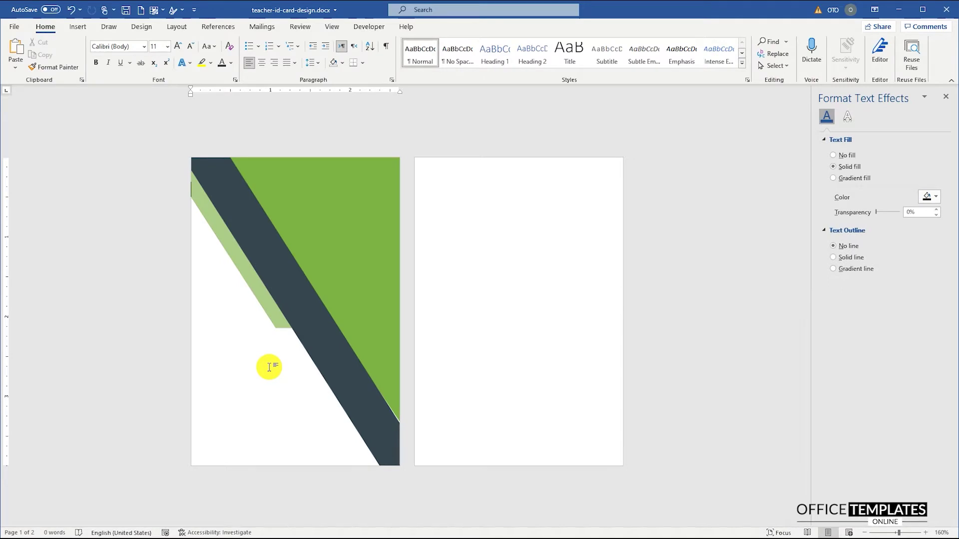
Draw a circle about 1.34" in diameter over the dark band near the middle of the first page.
click(78, 26)
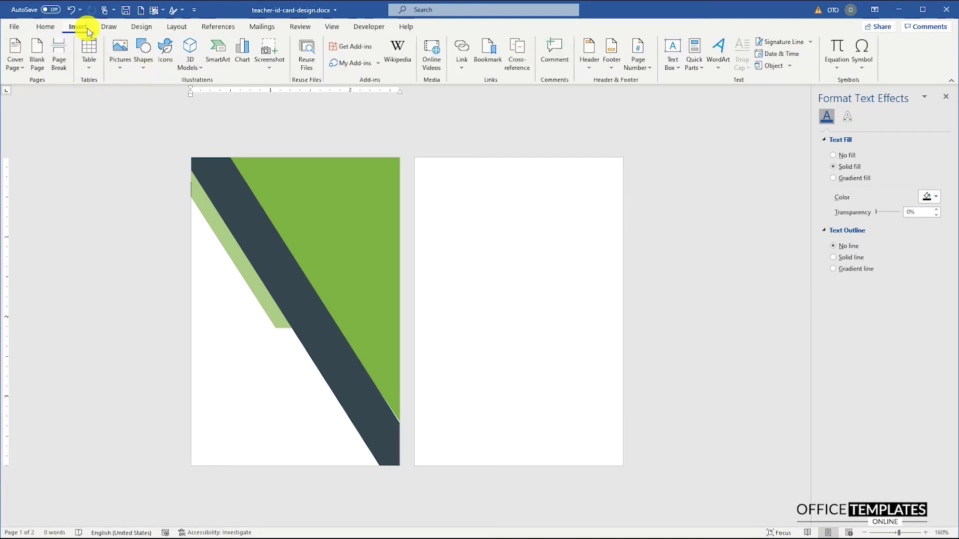
click(143, 53)
click(180, 96)
drag(230, 223, 330, 329)
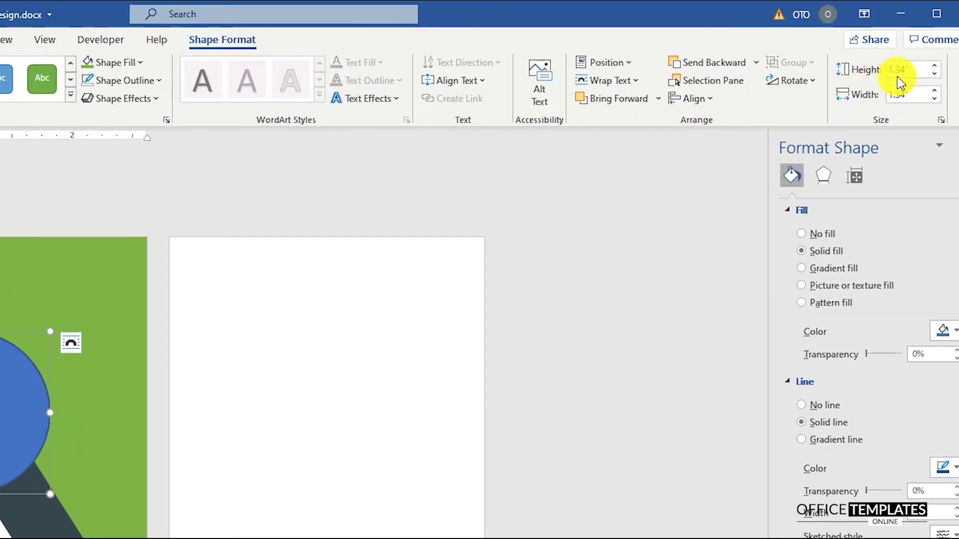
Set the circle's height and width to 1.37" and shift it slightly toward the page's horizontal center.
click(908, 46)
text(1.)
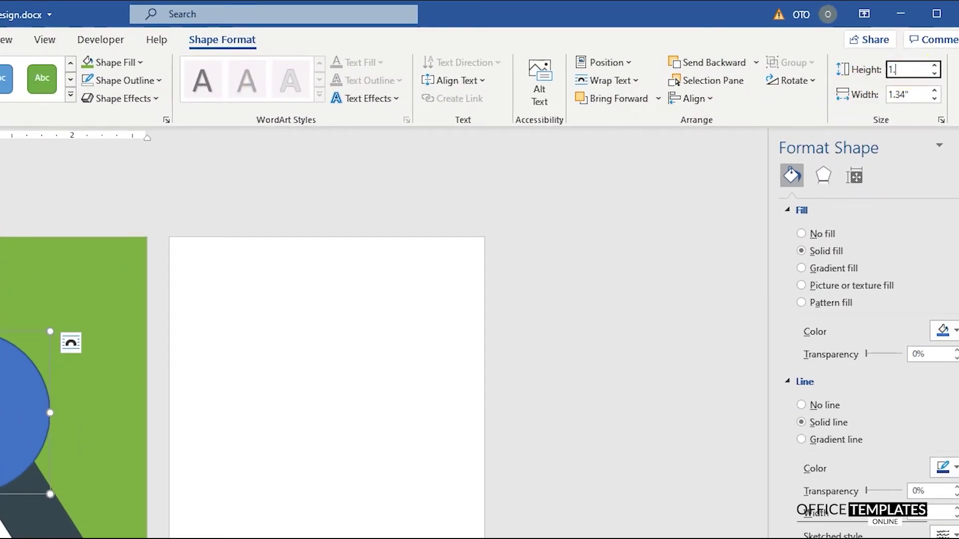
key(Tab)
text(1)
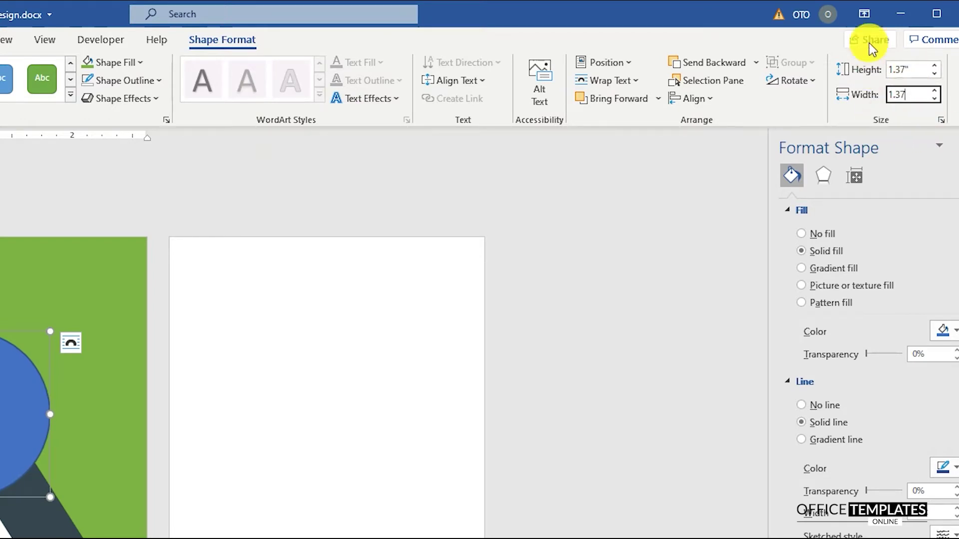
key(Return)
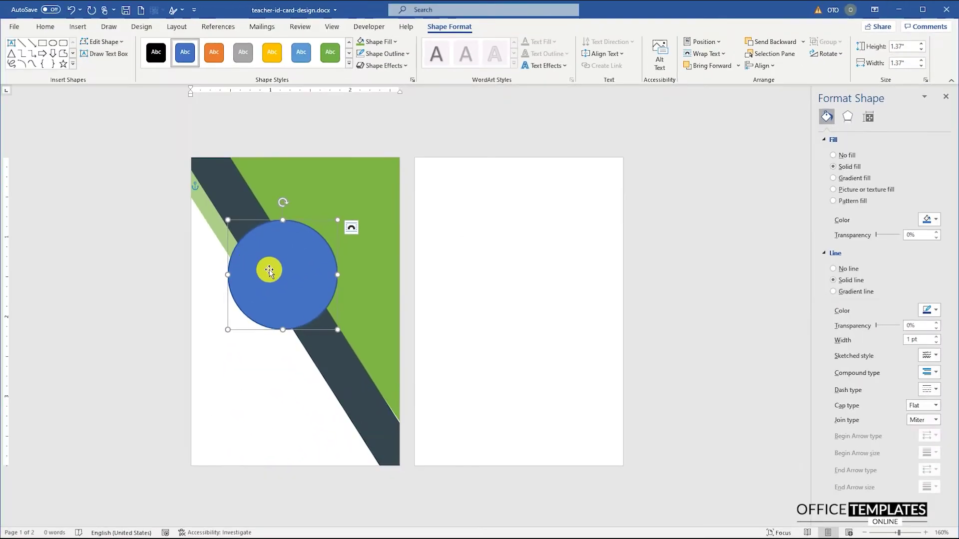
drag(269, 270, 278, 273)
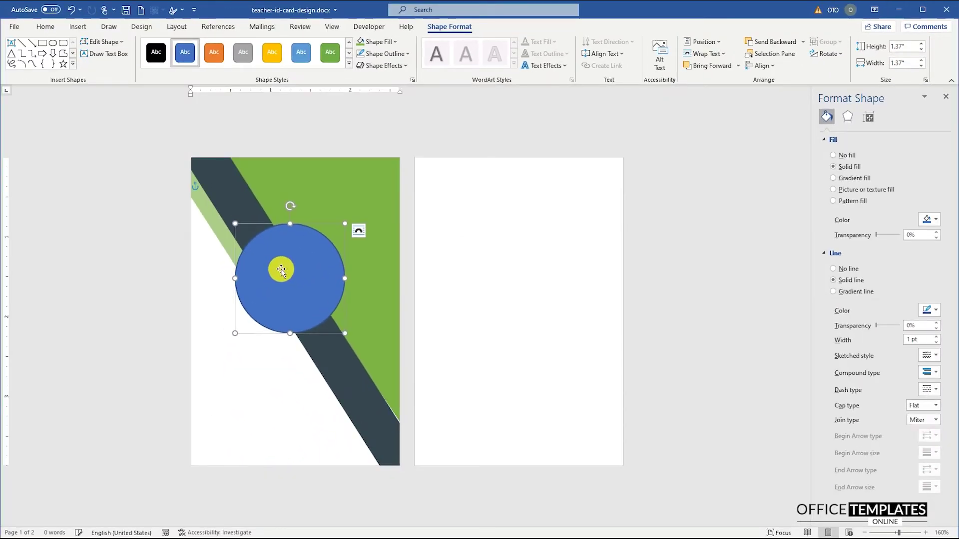
Remove the blue circle's outline.
right_click(281, 270)
click(339, 243)
click(349, 333)
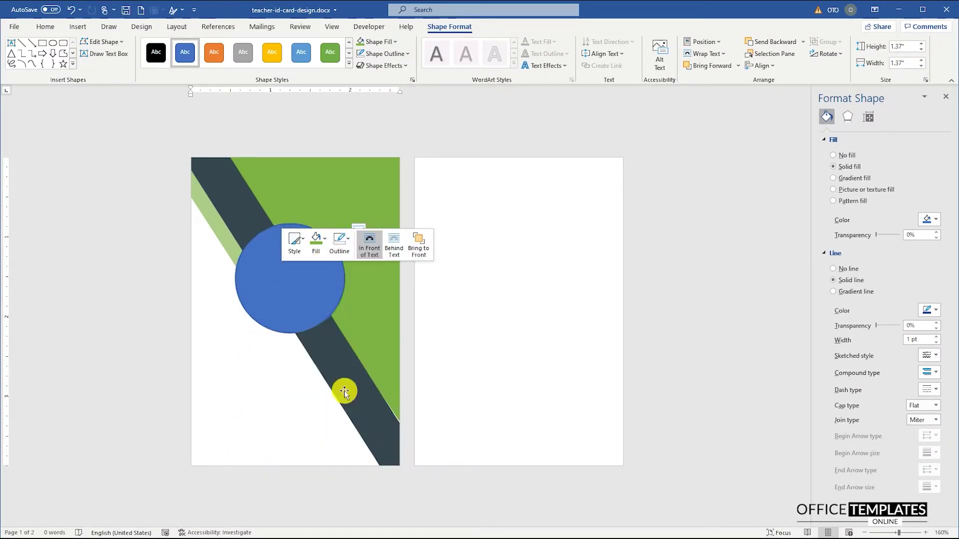
Duplicate the blue circle below the original and set the copy's height and width to 1.47".
scroll(299, 345, up, 3)
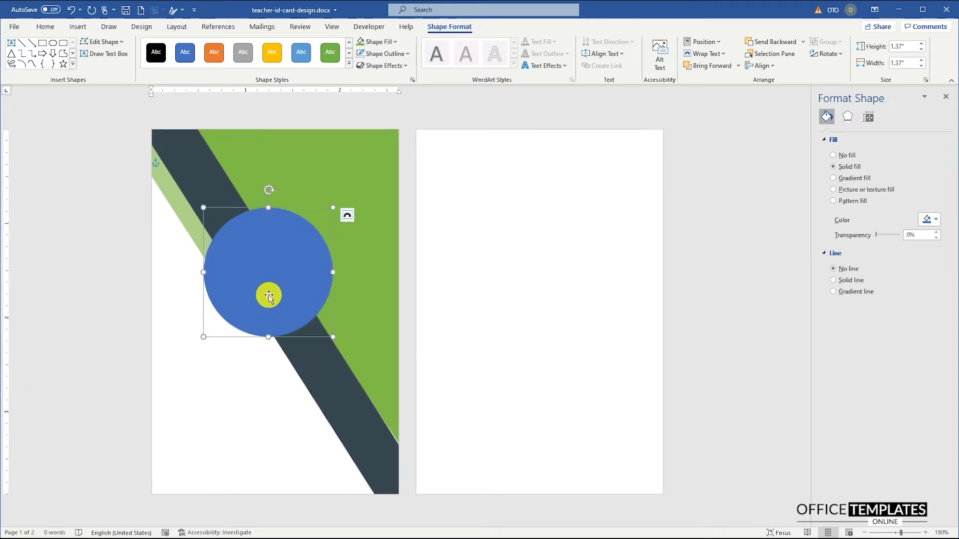
drag(267, 273, 242, 336)
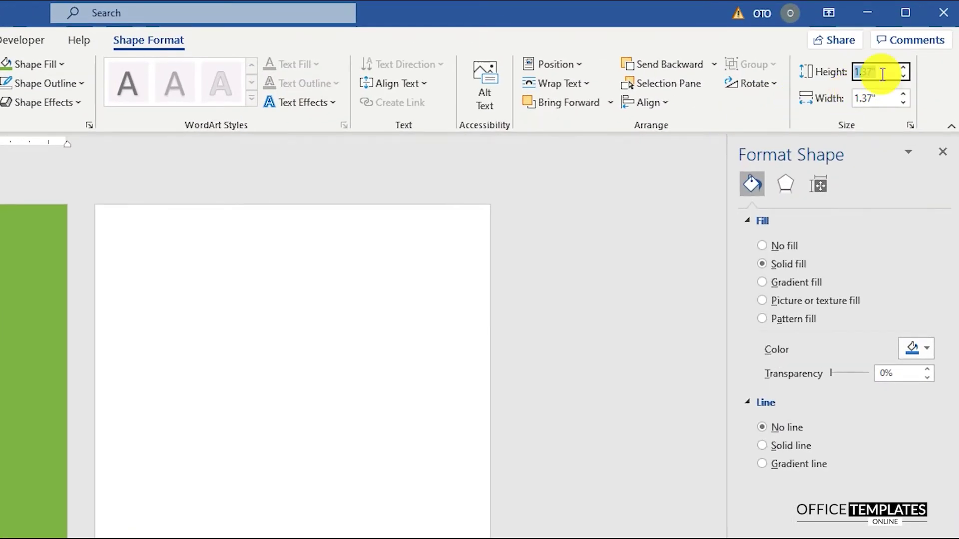
text(1.4)
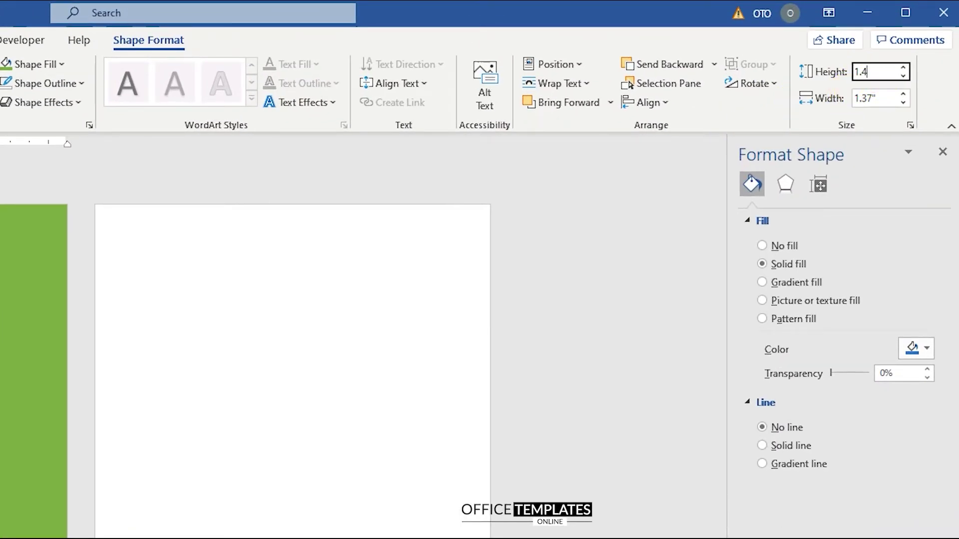
text(7)
key(Tab)
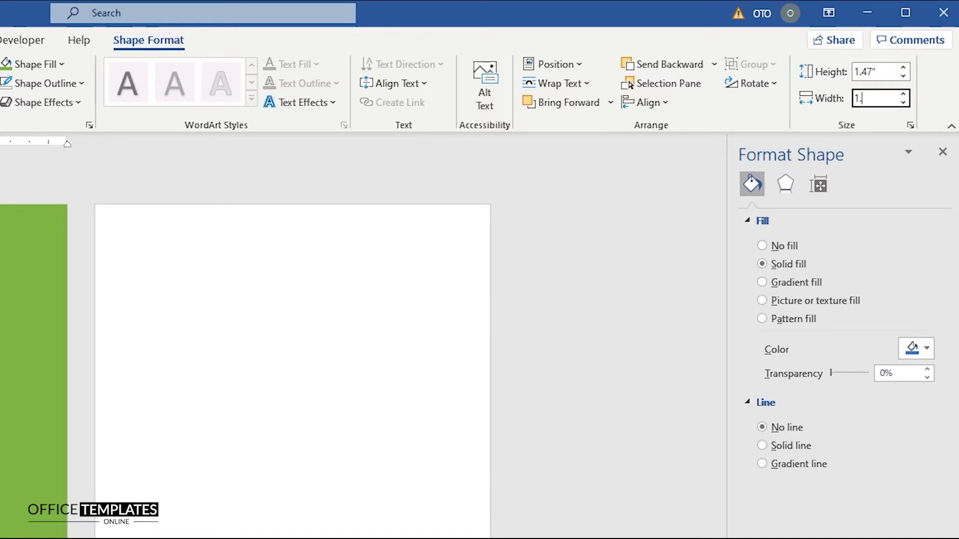
key(Return)
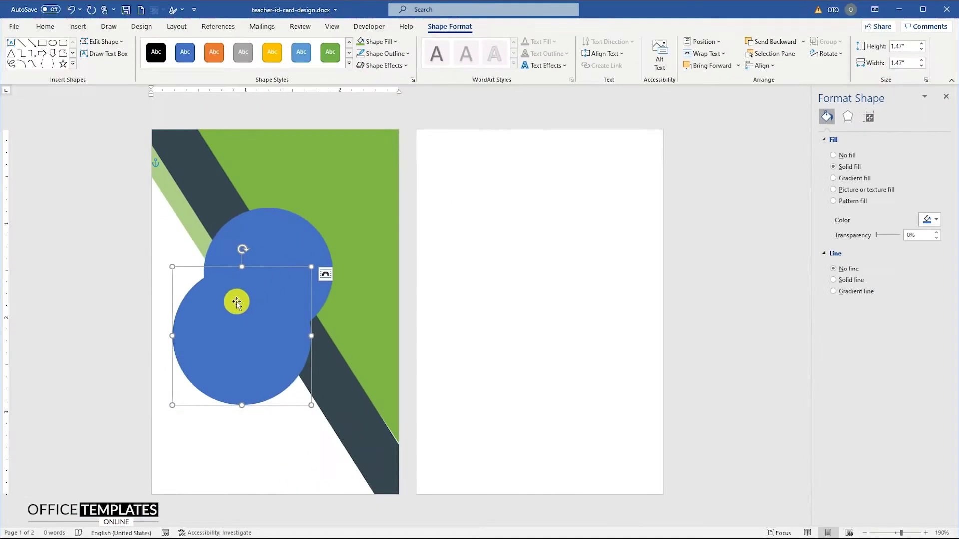
Remove the larger circle's fill and give it a white outline.
right_click(220, 313)
click(256, 334)
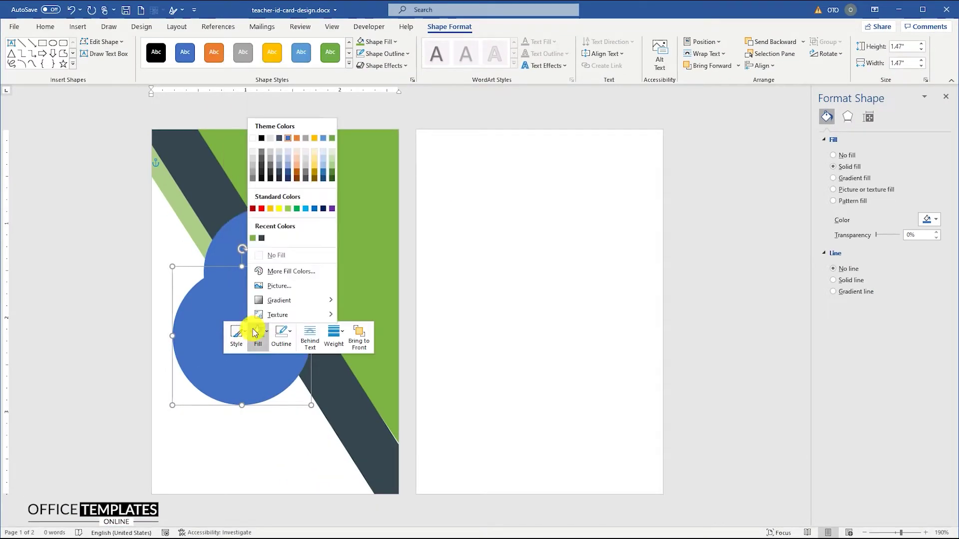
click(276, 255)
click(282, 334)
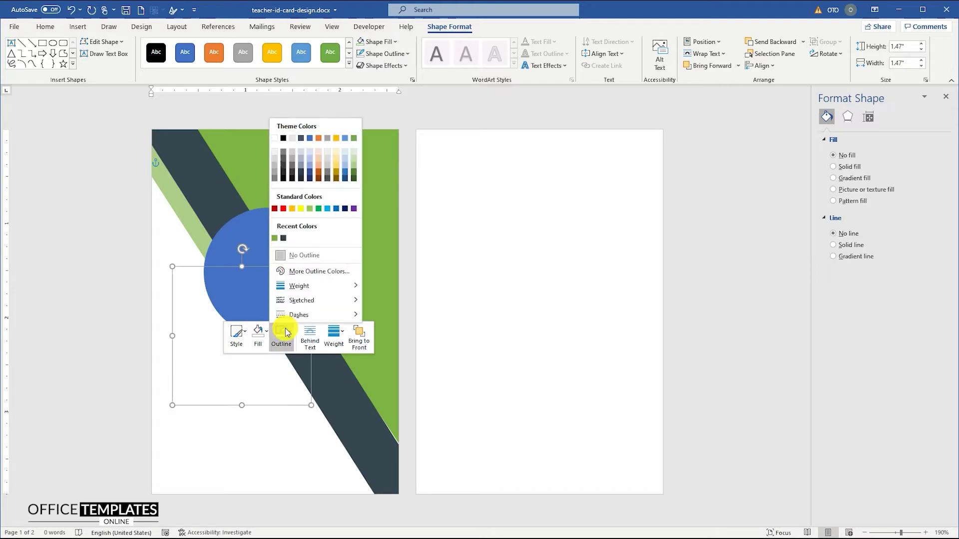
click(274, 138)
Move the white ring over the blue circle and align both shapes to each other by center and middle.
drag(208, 279, 235, 208)
shift+click(247, 228)
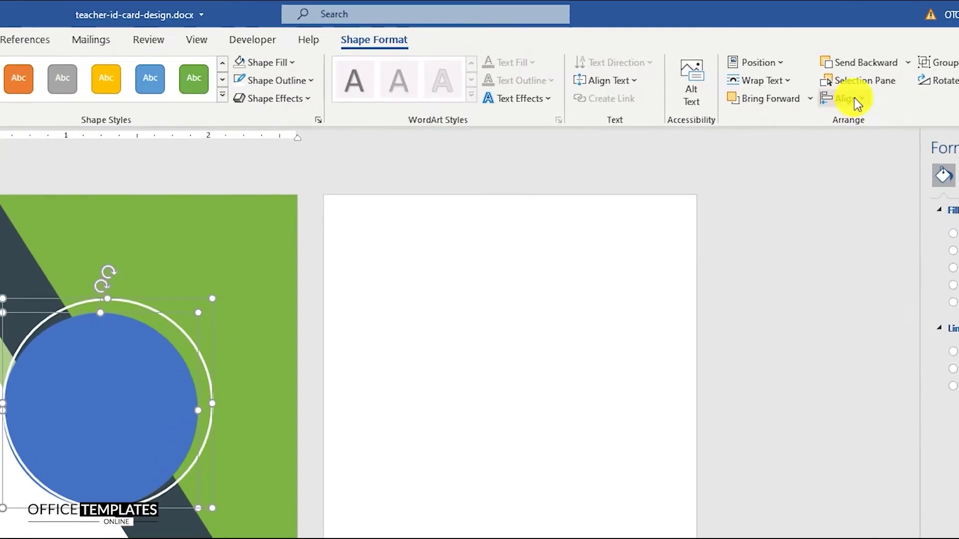
click(762, 65)
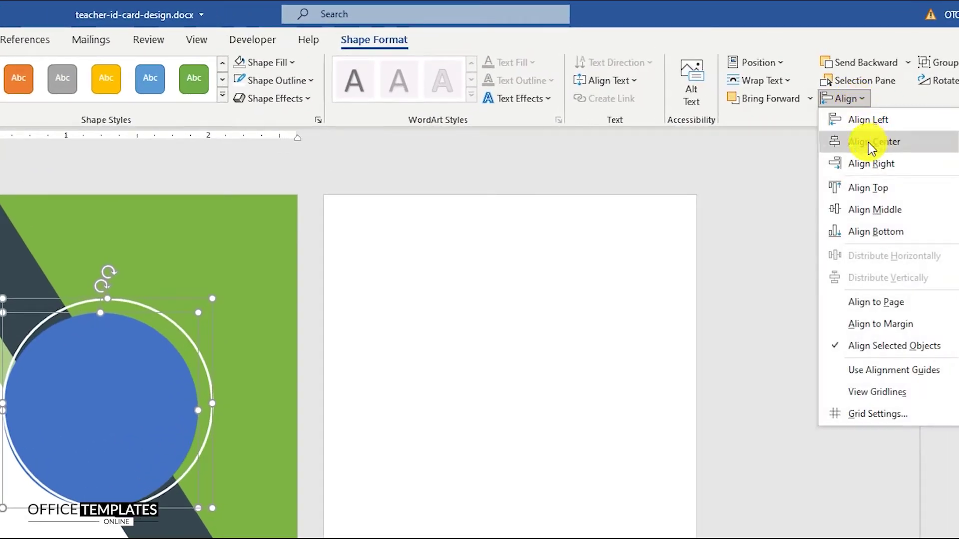
click(864, 143)
click(854, 102)
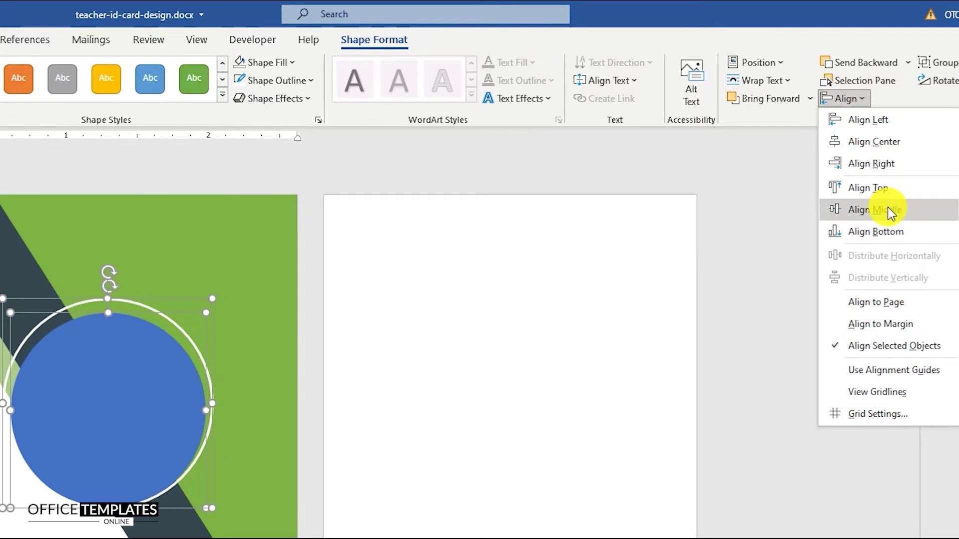
click(889, 208)
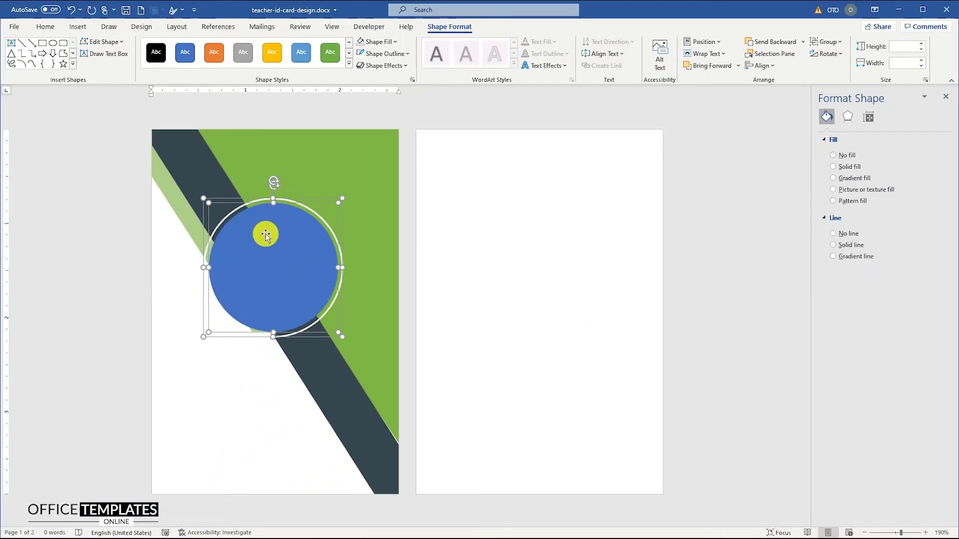
Fill the blue circle with the teacher photo from a file.
click(277, 285)
click(276, 259)
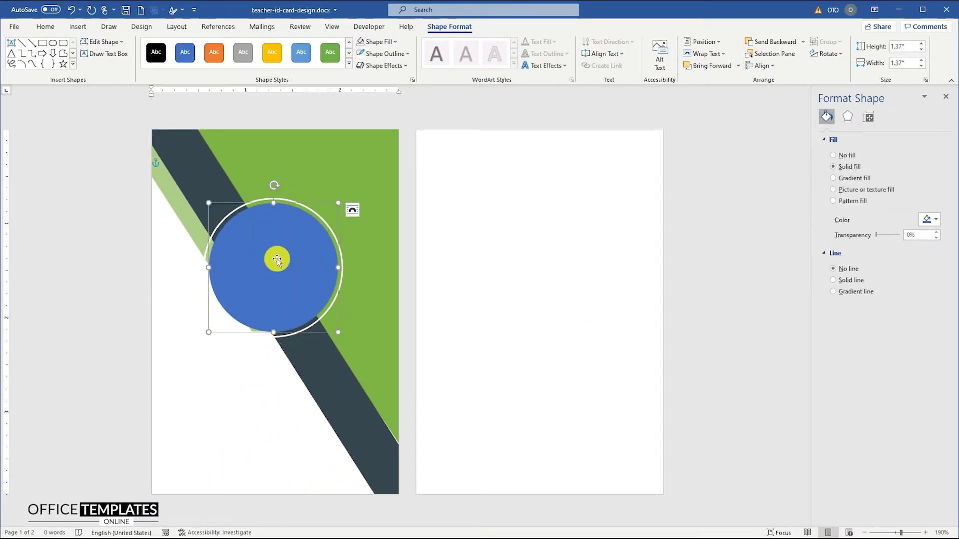
right_click(277, 259)
click(312, 229)
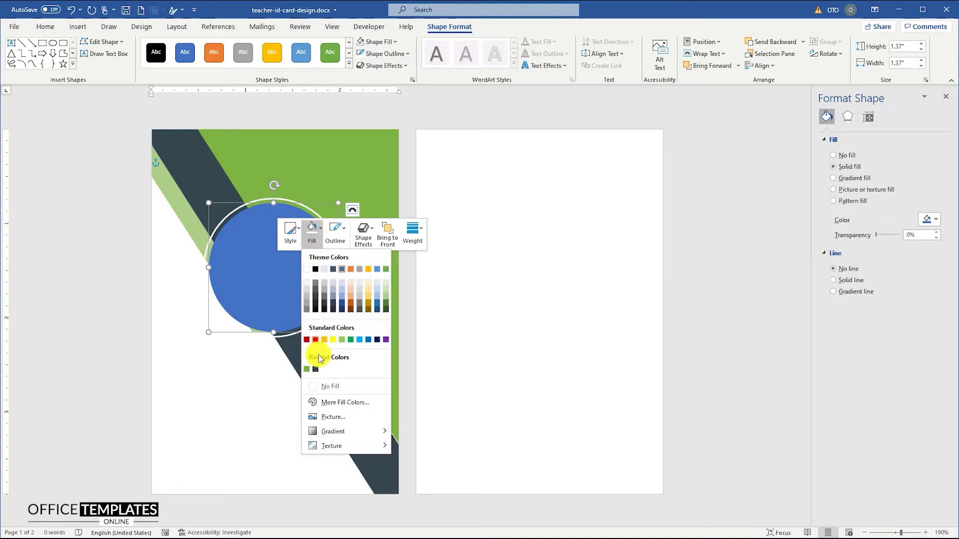
click(335, 418)
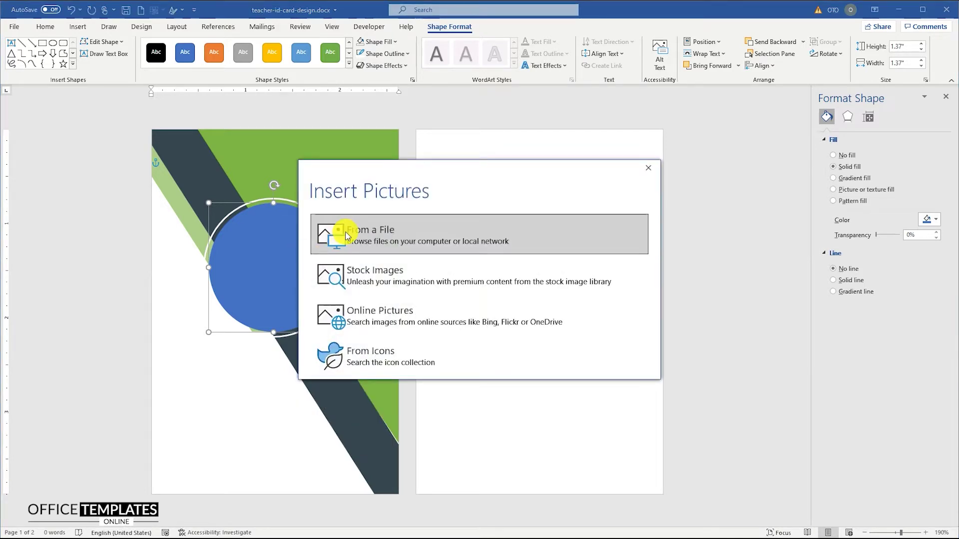
click(327, 242)
double_click(145, 152)
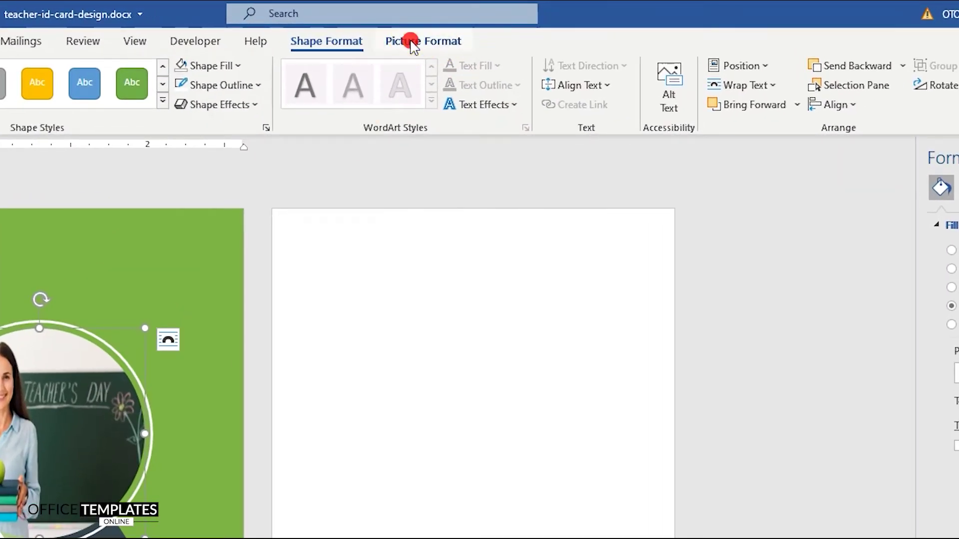
Crop the photo to fill the circle, then enlarge and reposition it so the teacher's face and shoulders are centered.
click(413, 44)
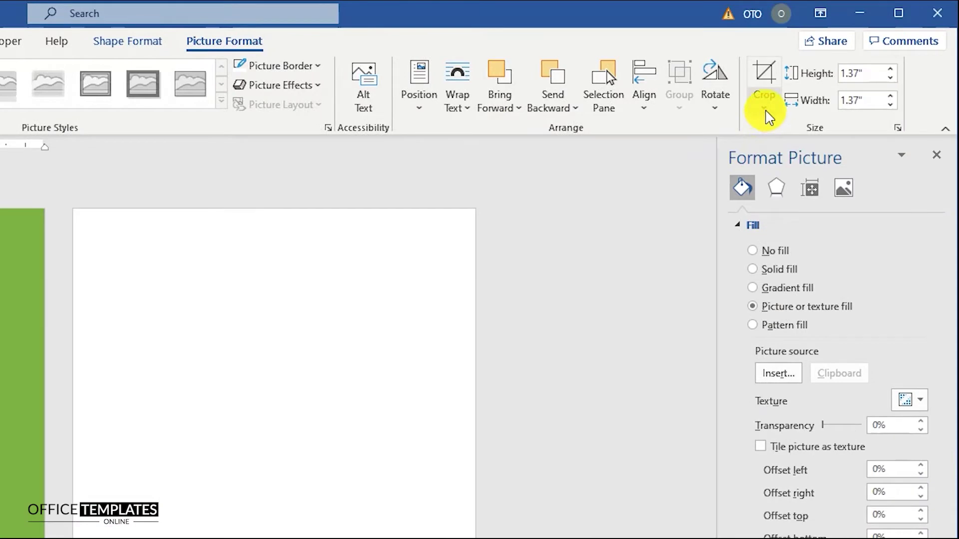
click(769, 117)
click(787, 206)
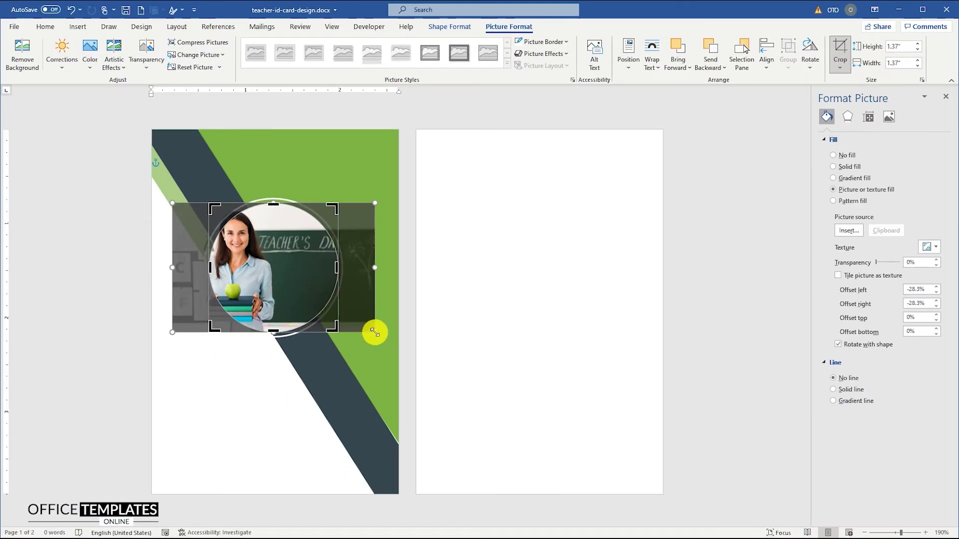
drag(375, 332, 482, 400)
drag(274, 278, 277, 276)
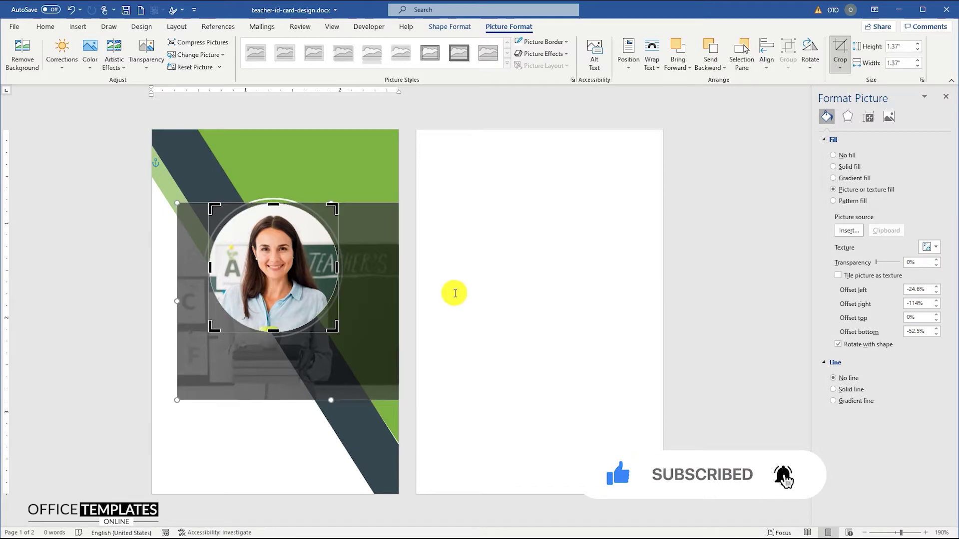
Group the white ring with the circular teacher photo.
click(272, 200)
click(259, 221)
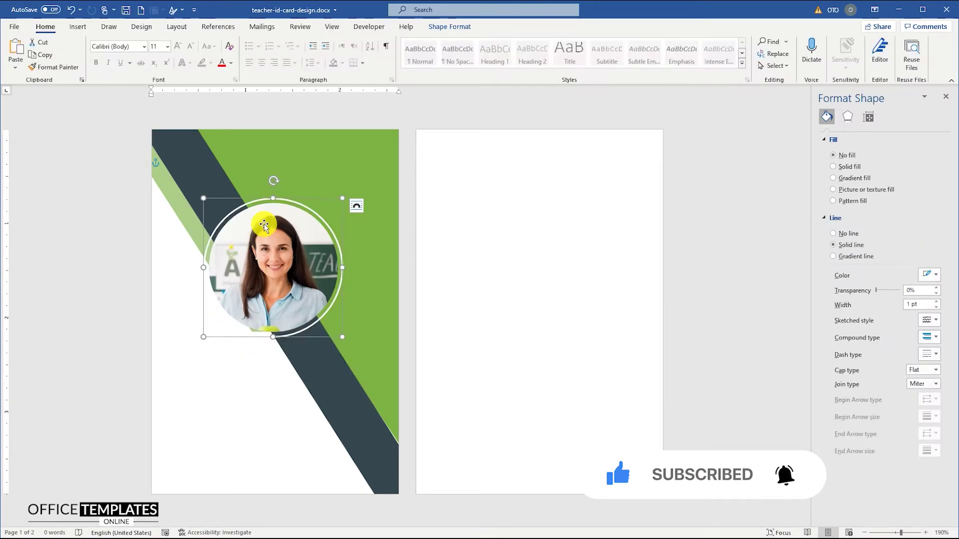
right_click(265, 225)
mouse_move(349, 296)
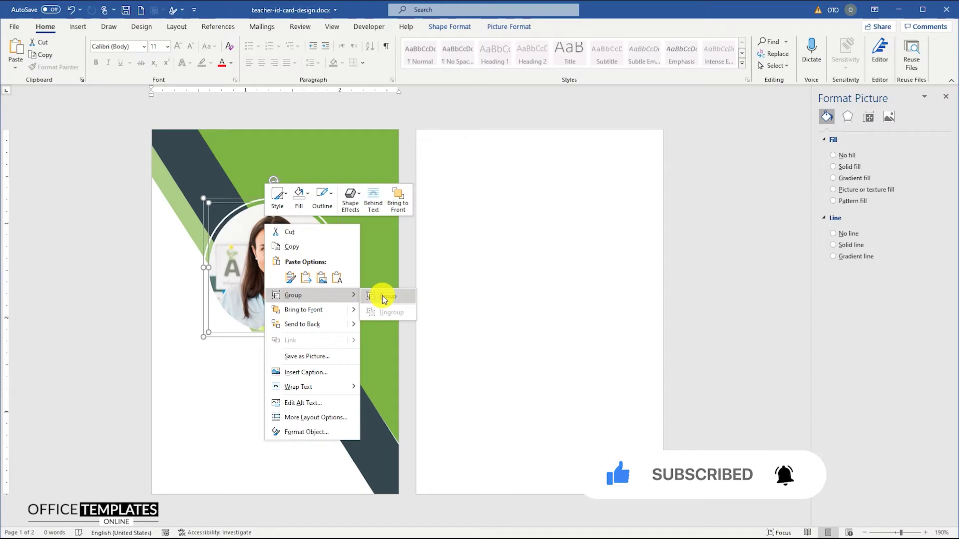
click(379, 298)
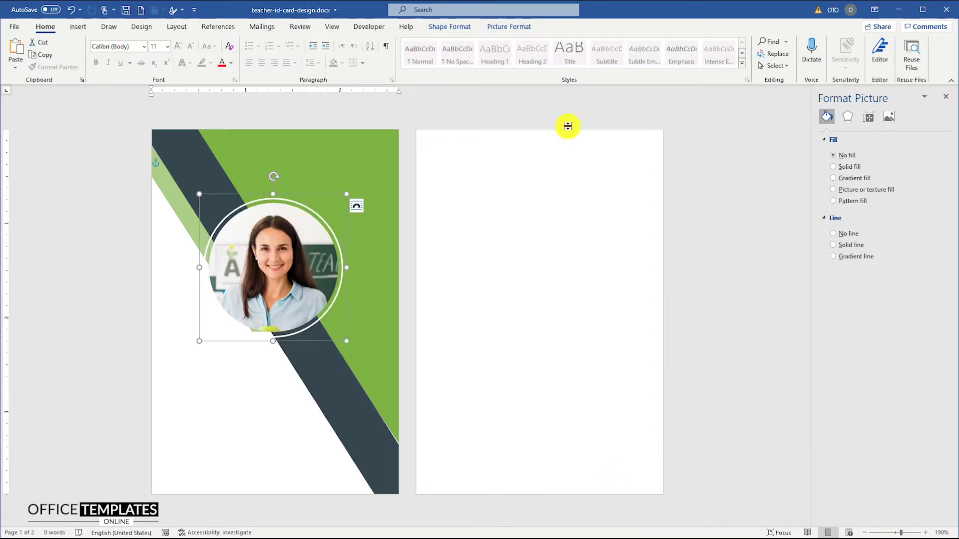
Center the grouped ring and teacher photo horizontally between the front page's margins.
click(508, 28)
click(766, 63)
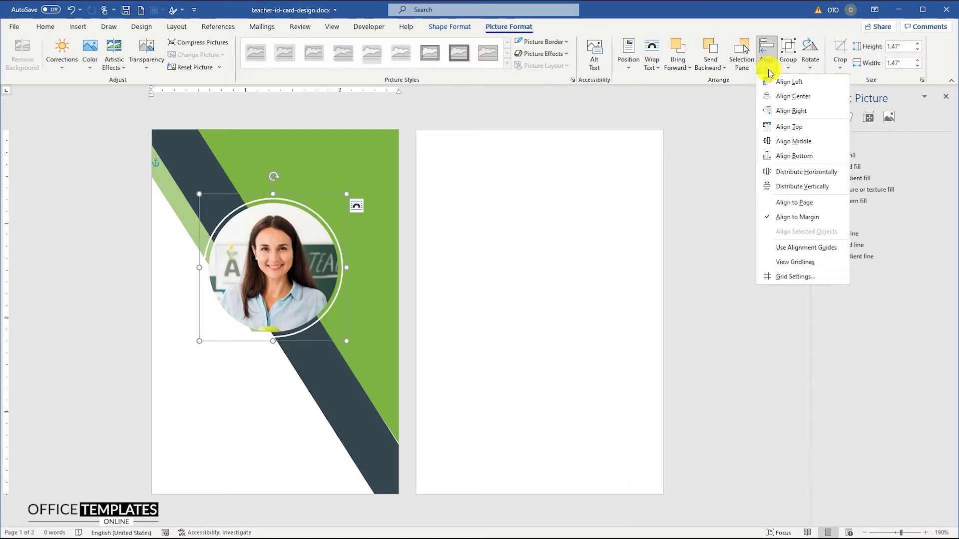
click(794, 97)
click(441, 312)
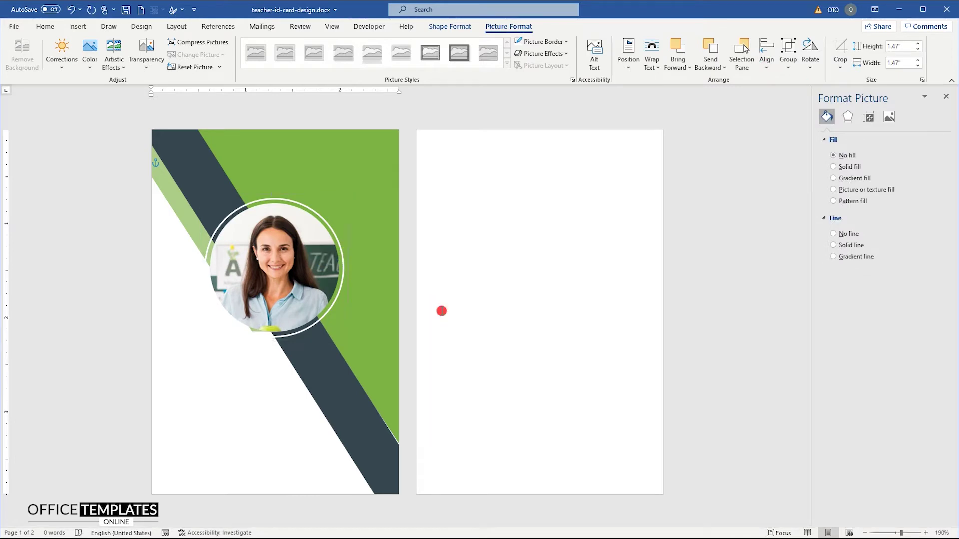
Insert logo-school-2.svg as a shape in front of text and move it onto the green area above the photo.
click(79, 27)
click(120, 47)
click(143, 94)
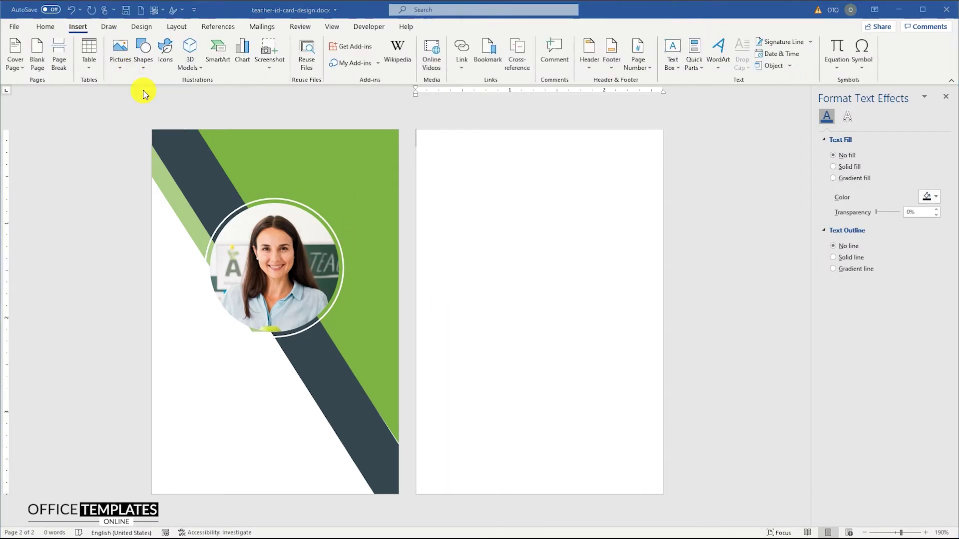
double_click(136, 109)
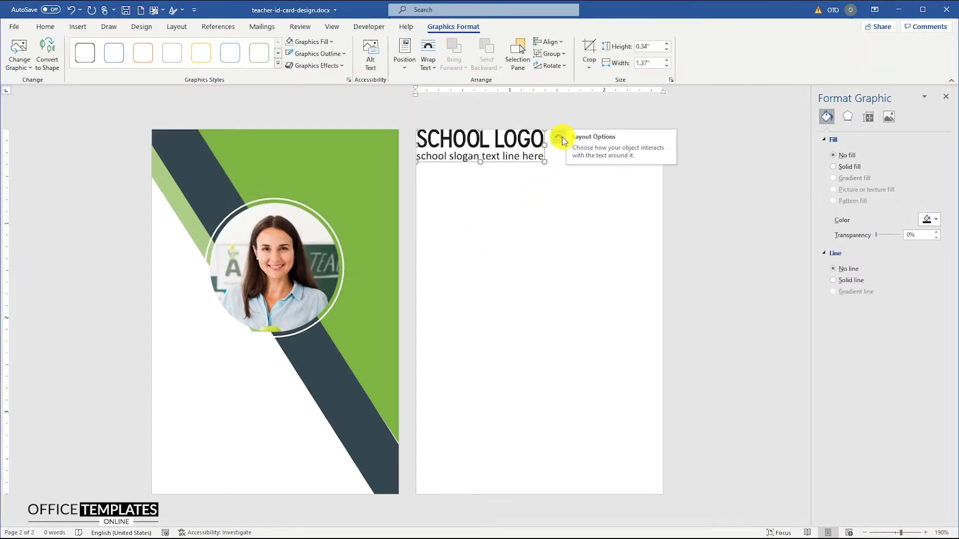
click(560, 137)
click(634, 233)
drag(515, 145, 326, 163)
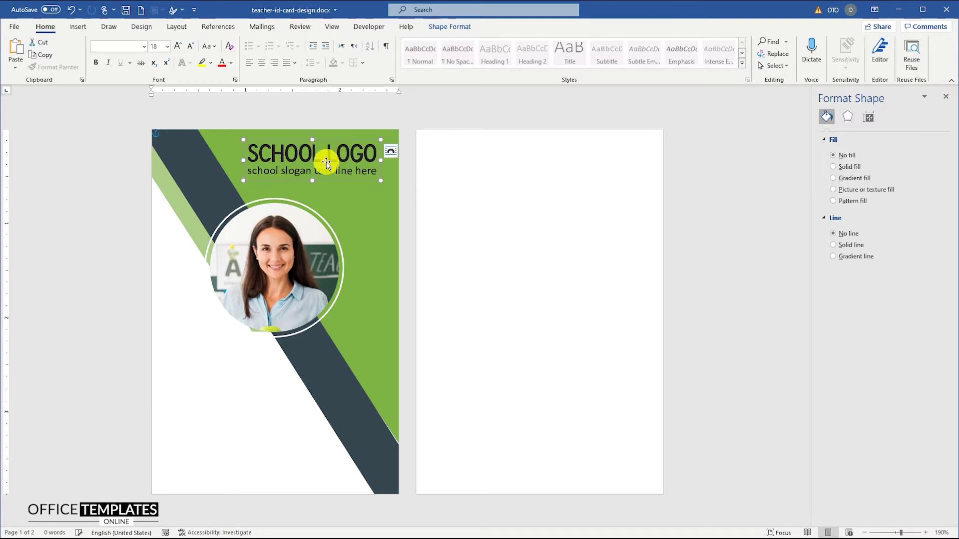
Fill the whole school logo and slogan graphic with white.
right_click(328, 156)
click(363, 129)
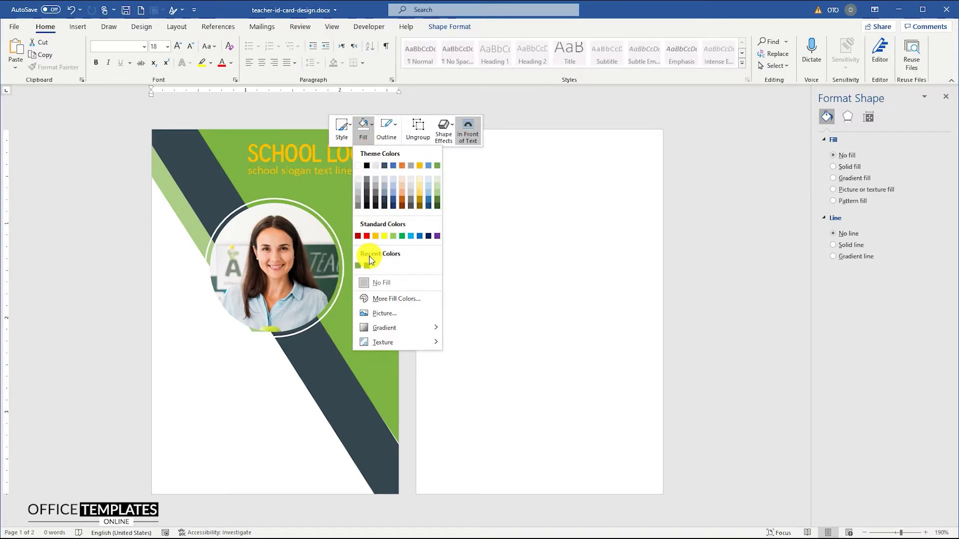
click(358, 165)
Select the letters of the word LOGO and fill them with the recently used dark blue-gray.
click(346, 155)
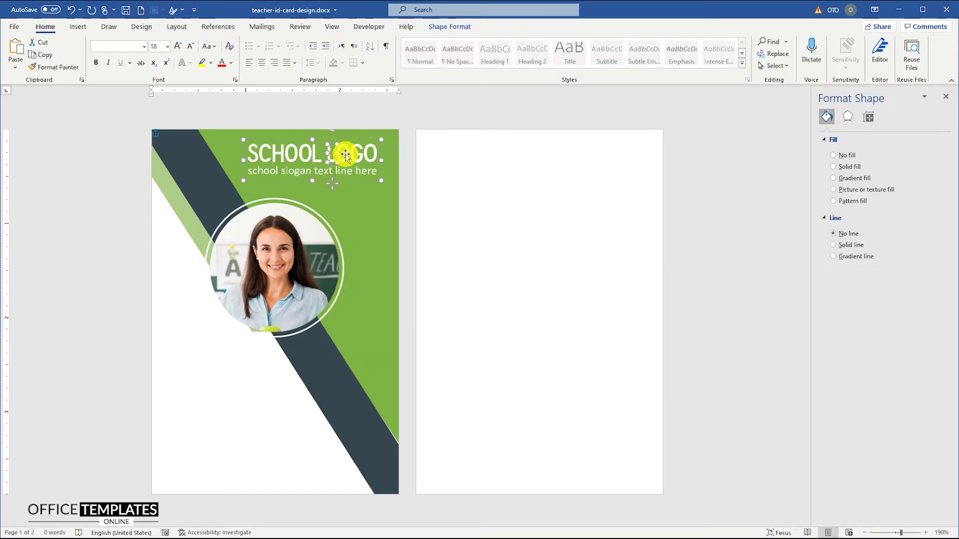
right_click(373, 149)
click(408, 121)
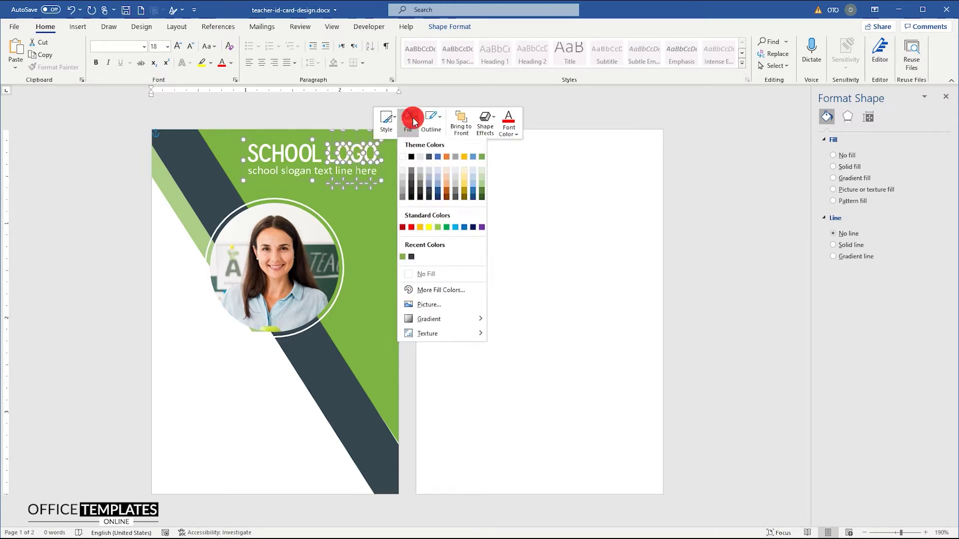
click(411, 259)
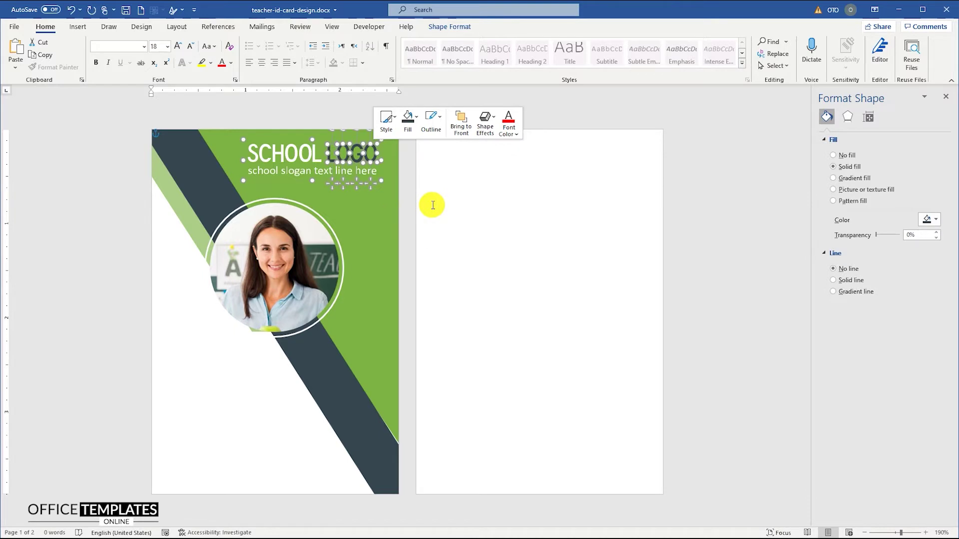
click(433, 204)
Shrink the school logo group slightly and nudge it left within the green area above the photo.
click(332, 168)
scroll(332, 167, up, 3)
click(239, 180)
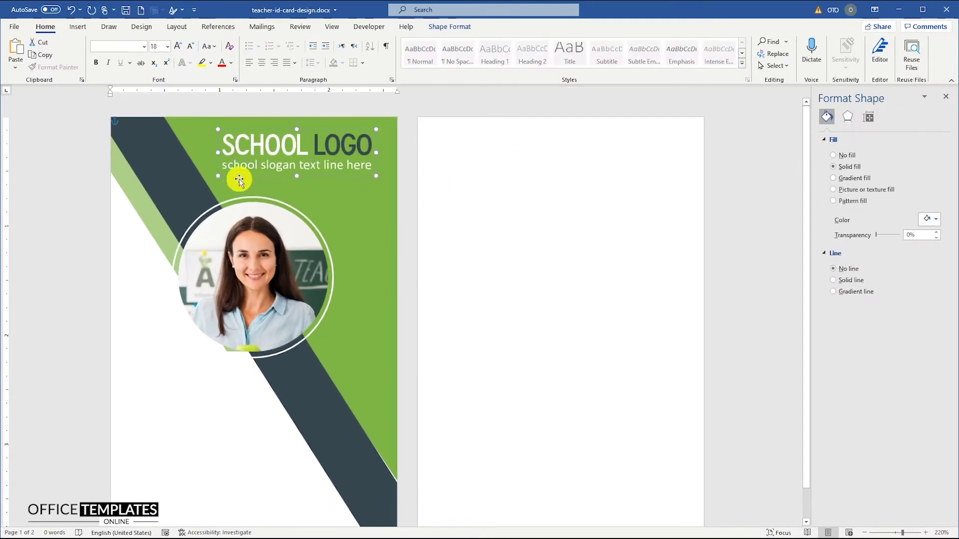
drag(225, 172, 233, 169)
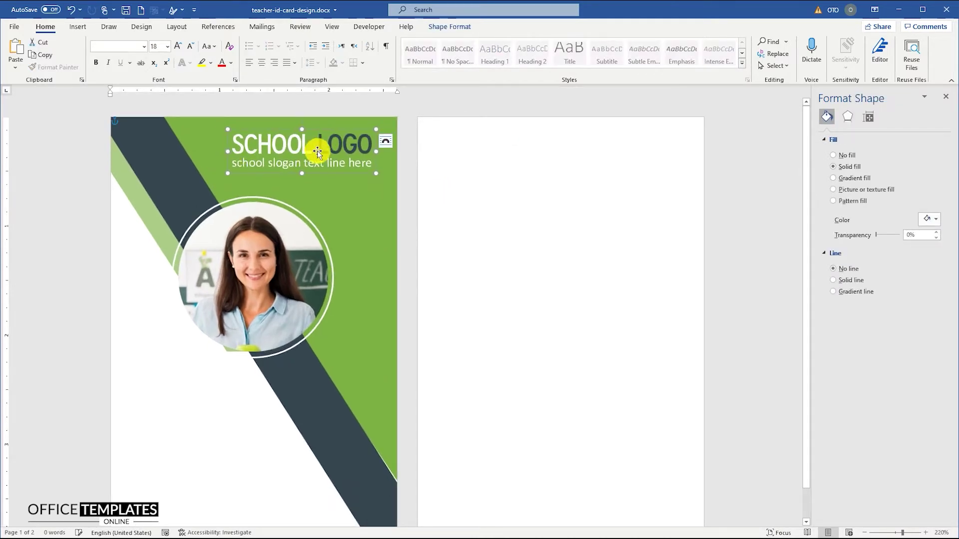
drag(322, 152, 318, 151)
click(444, 188)
Insert the emblem graphic logo-12.svg on the second page and convert it to a shape.
click(77, 28)
click(130, 50)
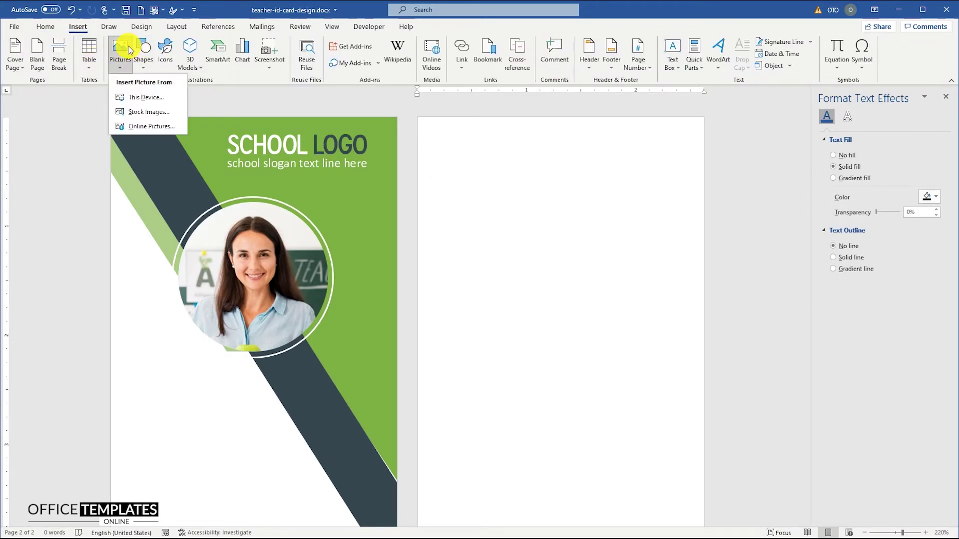
click(142, 97)
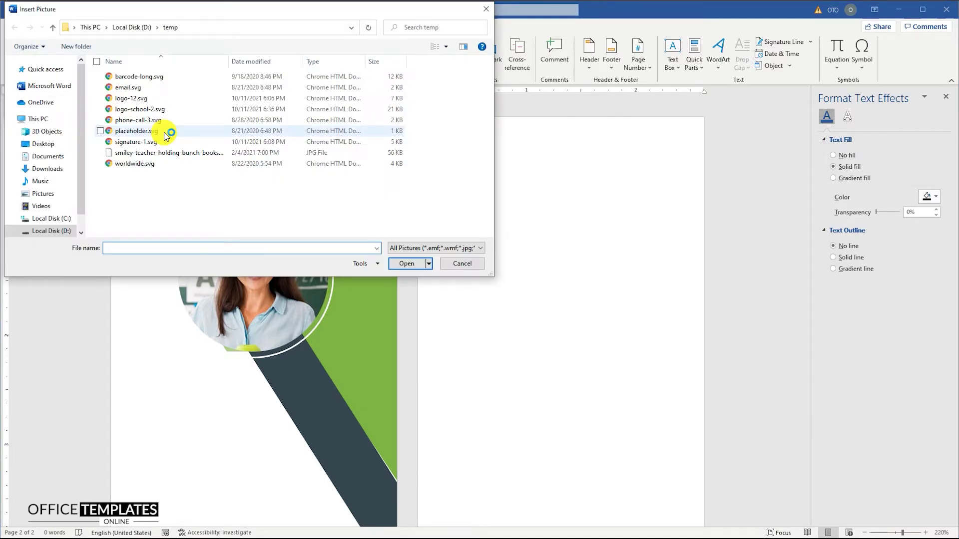
double_click(133, 98)
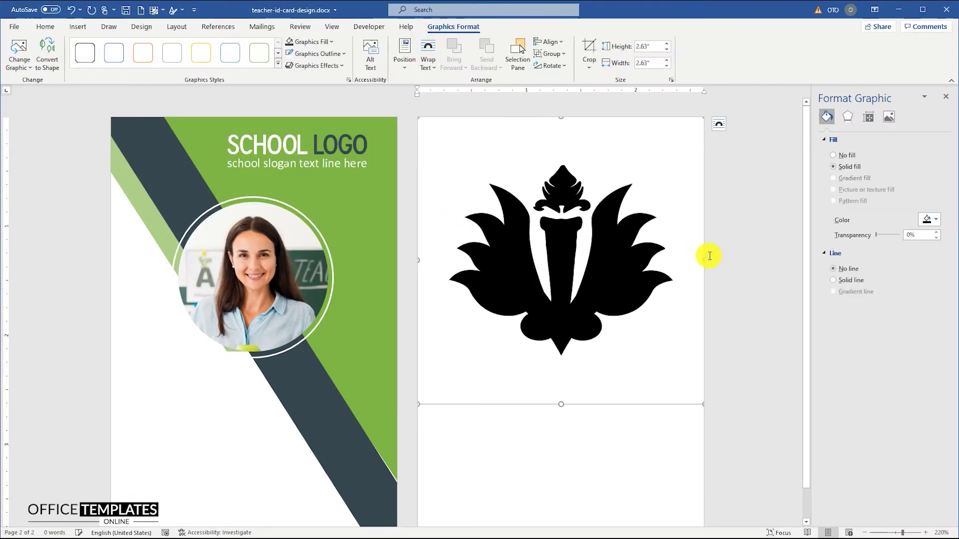
right_click(619, 239)
click(657, 307)
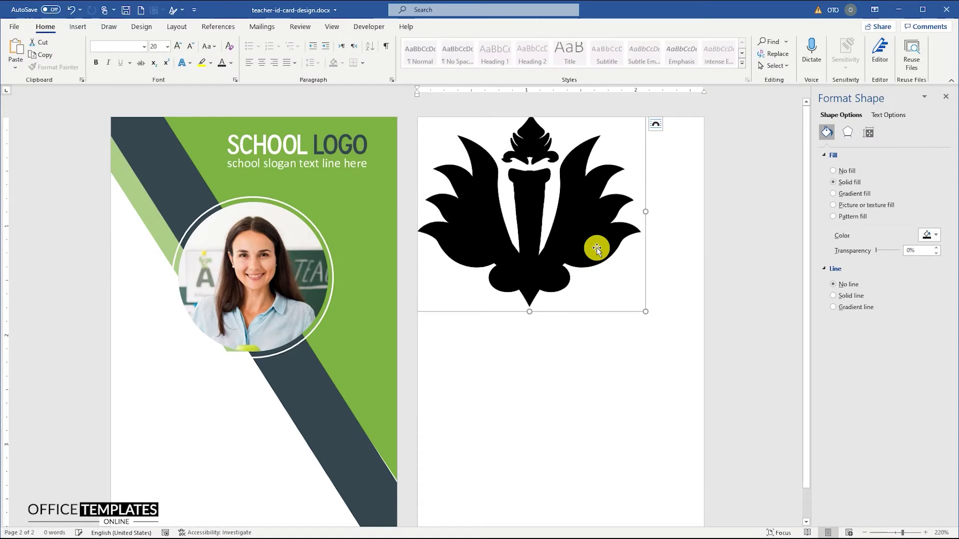
Set the emblem in front of text, shrink it, and place it below the slogan on the front page.
click(656, 125)
click(732, 221)
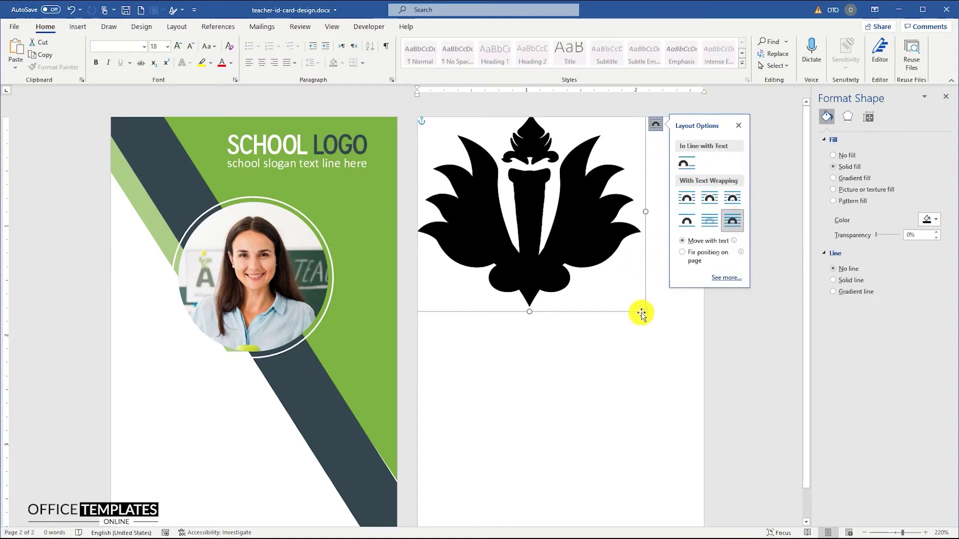
drag(645, 311, 359, 200)
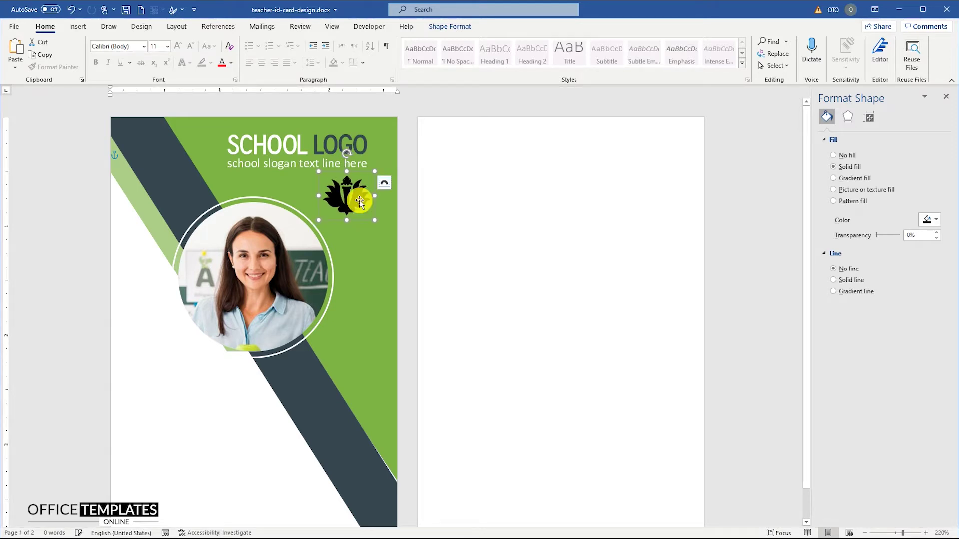
Fill the emblem with white and nudge it slightly left and down beneath the slogan.
right_click(359, 200)
click(393, 179)
click(392, 210)
click(488, 227)
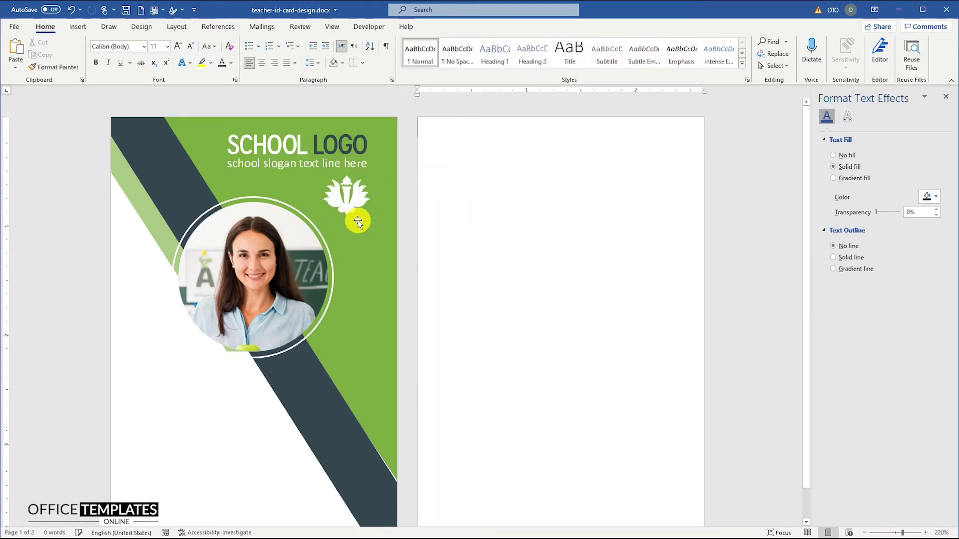
drag(360, 204, 356, 202)
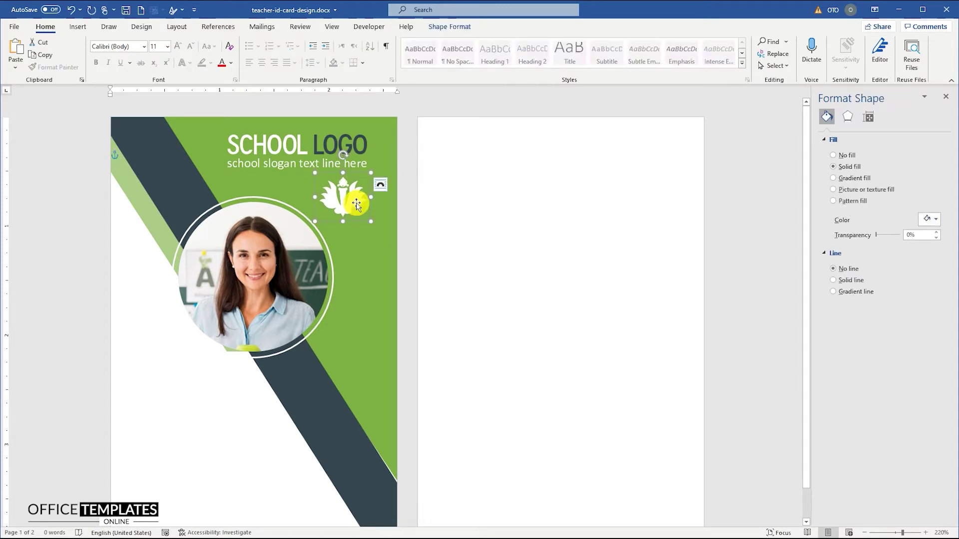
click(446, 230)
Draw a vertical rectangle about 1.6" high and 0.2" wide over the front page's right edge, beside the photo.
click(77, 27)
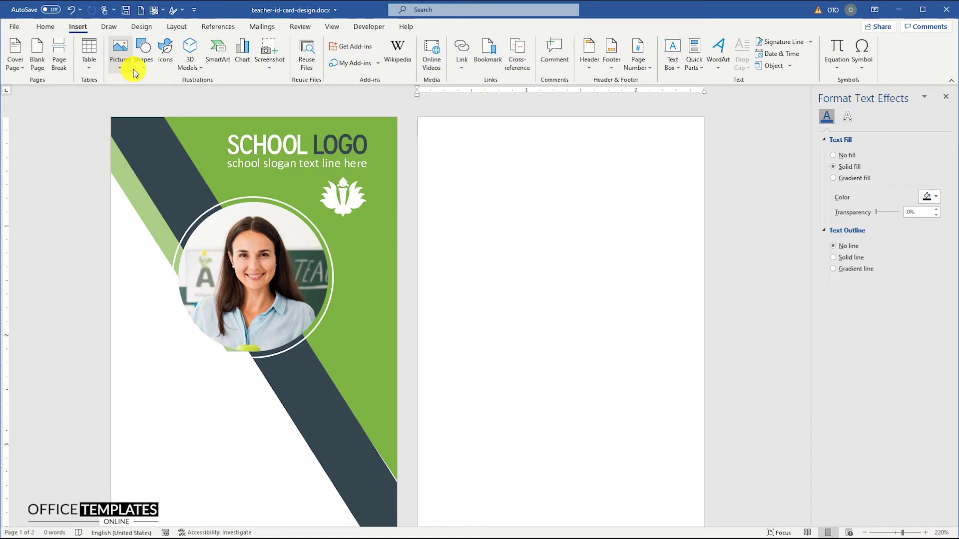
click(144, 70)
click(171, 97)
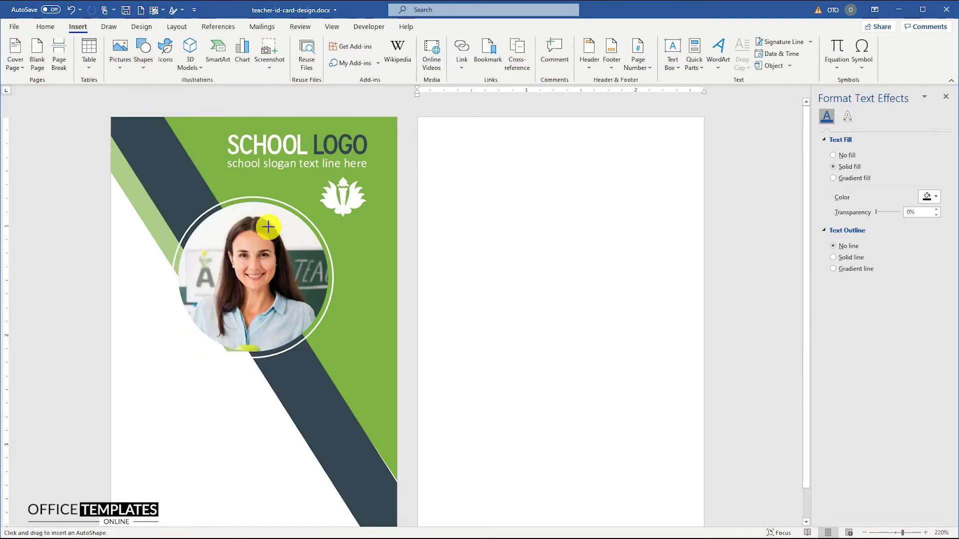
mouse_move(383, 225)
mouse_down()
mouse_move(408, 383)
mouse_move(402, 400)
mouse_up()
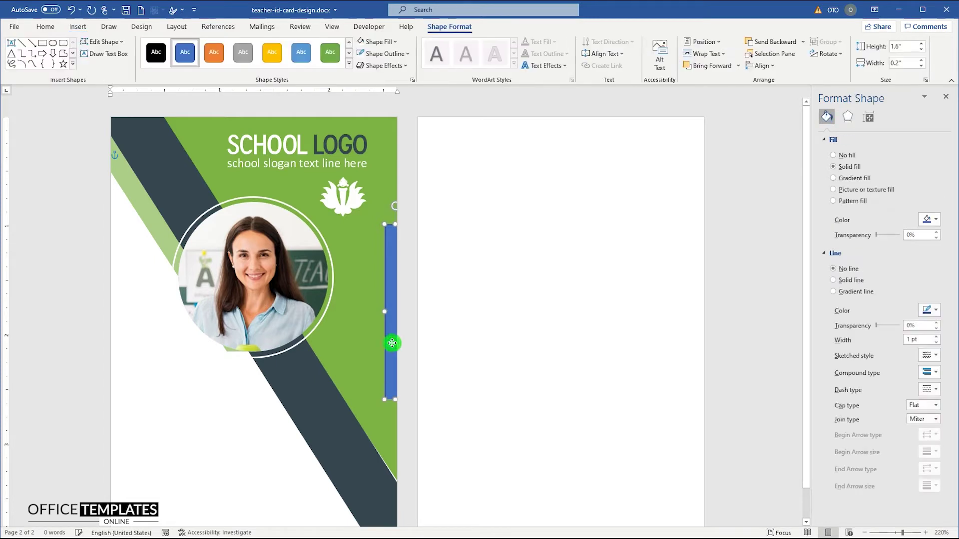
Fill the vertical rectangle with the recently used dark blue-gray and remove its outline.
right_click(391, 345)
click(427, 362)
click(422, 268)
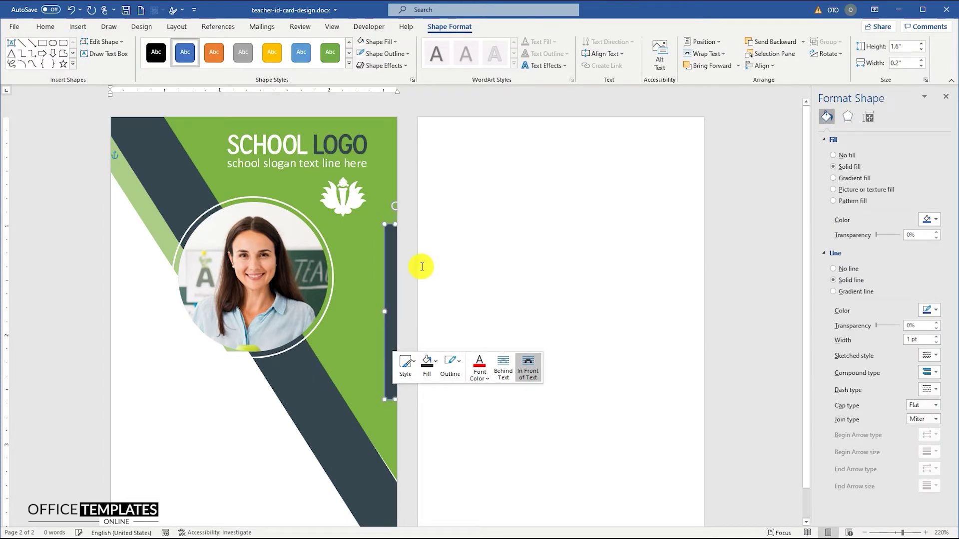
click(451, 365)
click(469, 286)
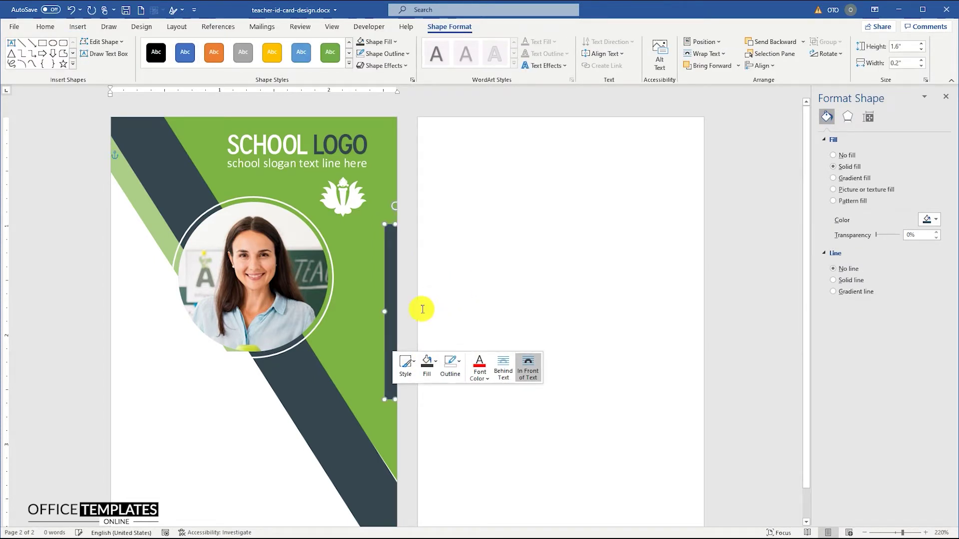
Enlarge the green diagonal shape from its lower-left corner to about 3.61" high by 2.4" wide.
click(381, 439)
drag(143, 494, 136, 506)
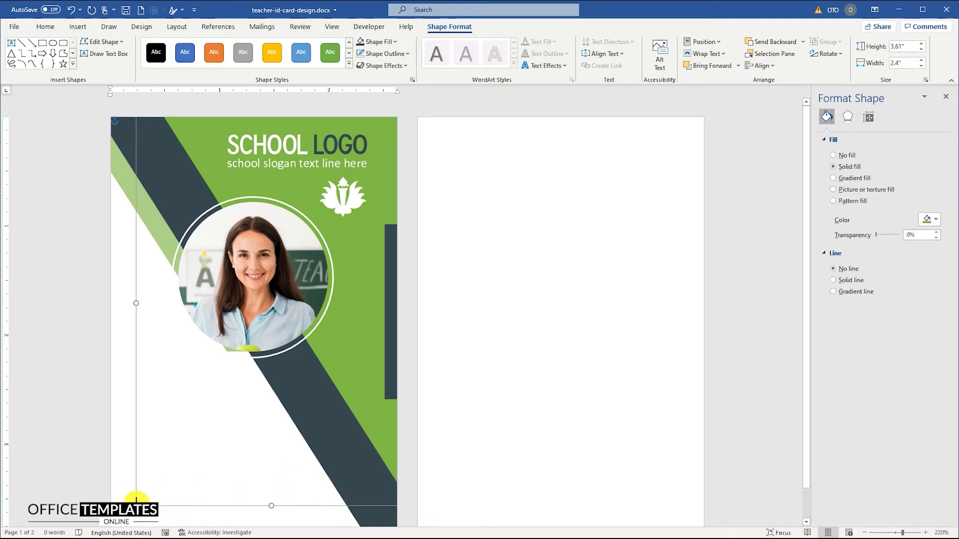
click(445, 442)
Move the dark vertical bar upward and slightly farther over the front page's right edge.
click(389, 308)
drag(391, 311, 385, 277)
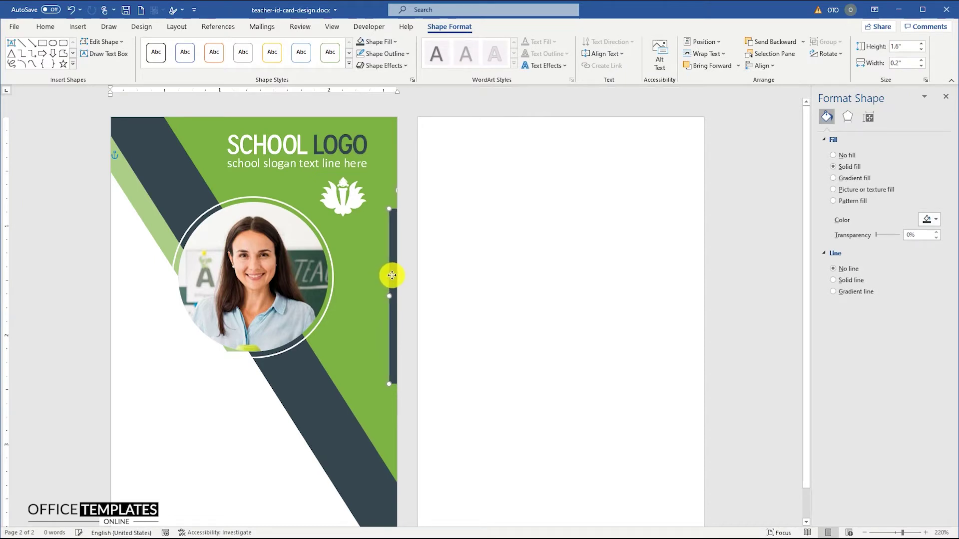
scroll(376, 286, down, 4)
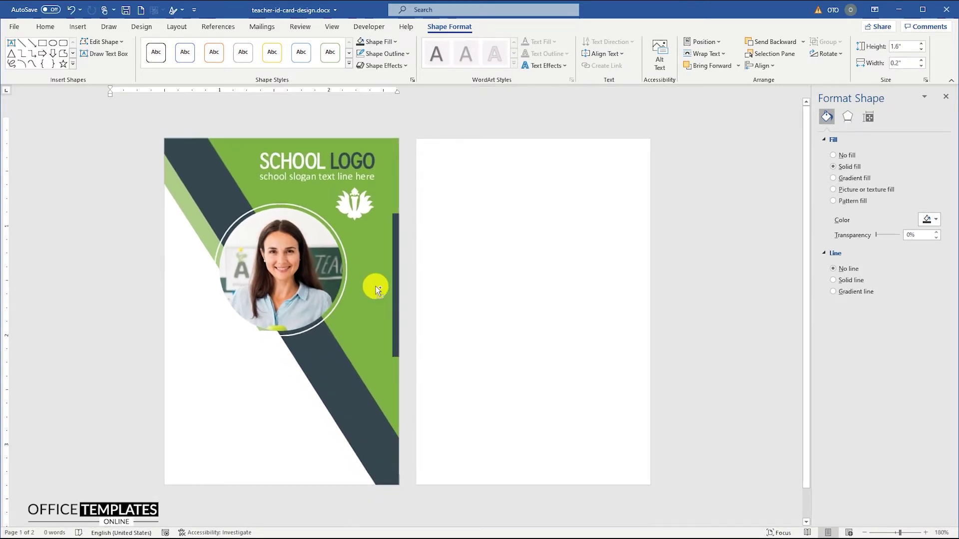
click(456, 299)
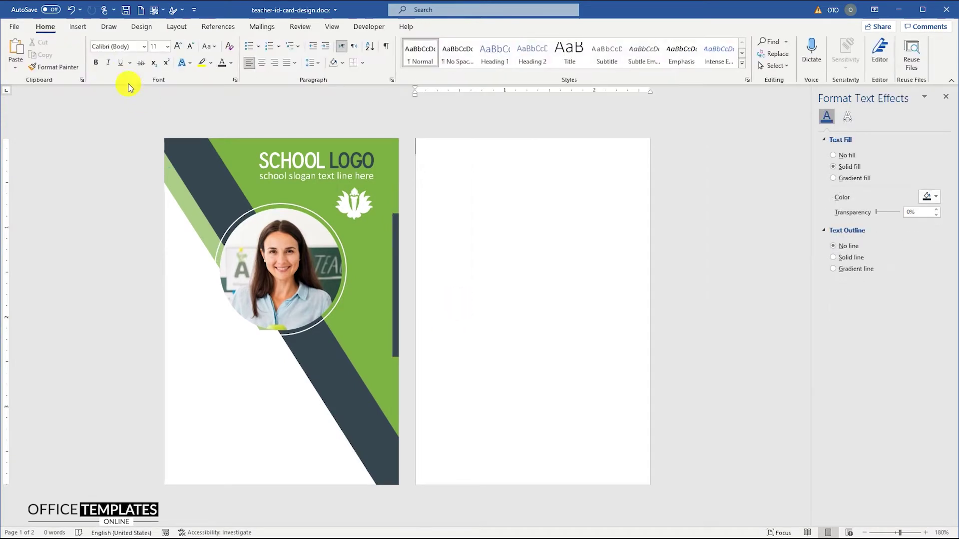
Draw a text box about 1" high and 0.3" wide in the front page's lower-left white area and enter TEACHER.
click(77, 26)
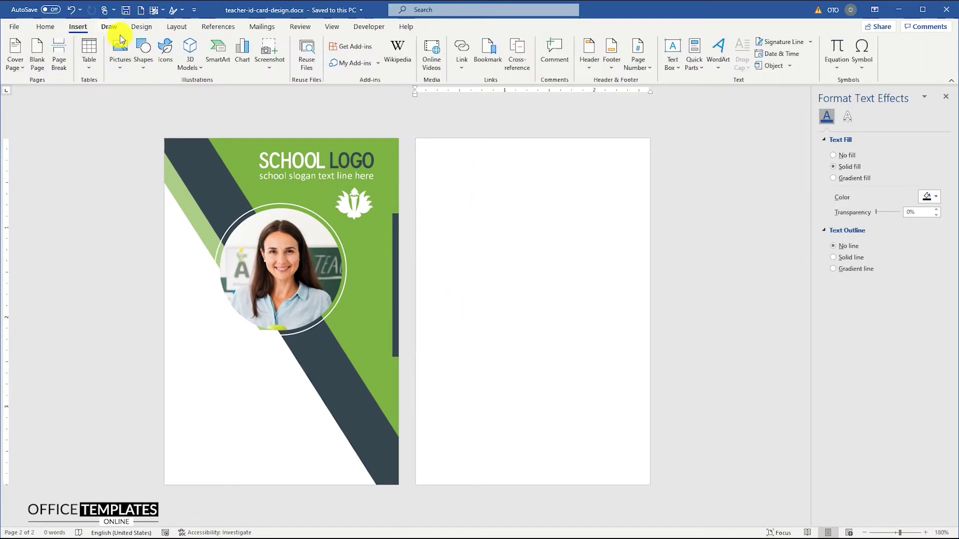
click(145, 50)
click(140, 101)
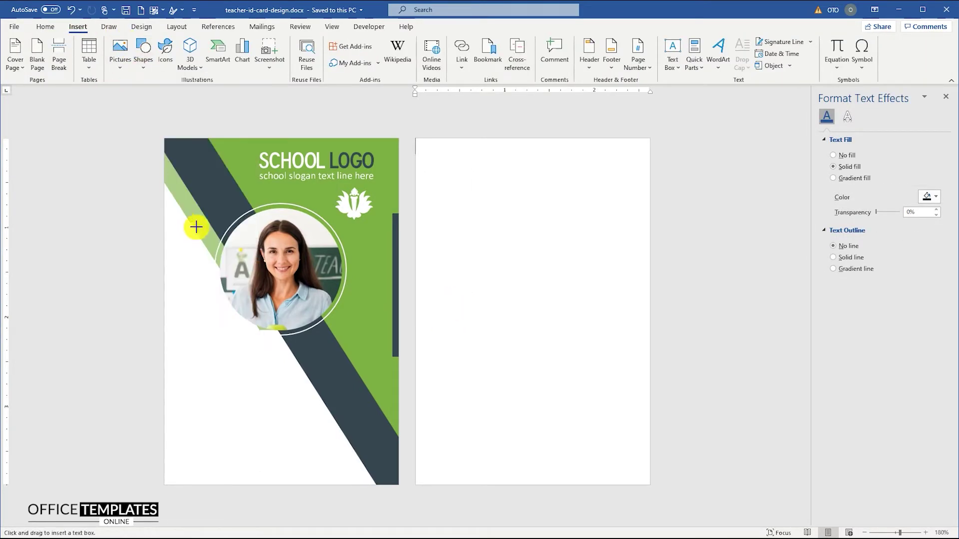
drag(185, 405, 212, 495)
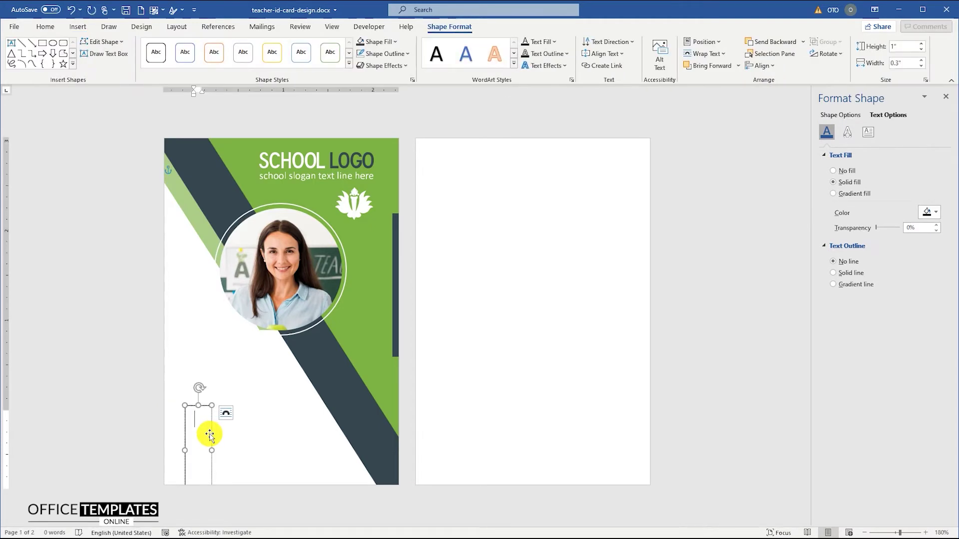
text(TEACHER)
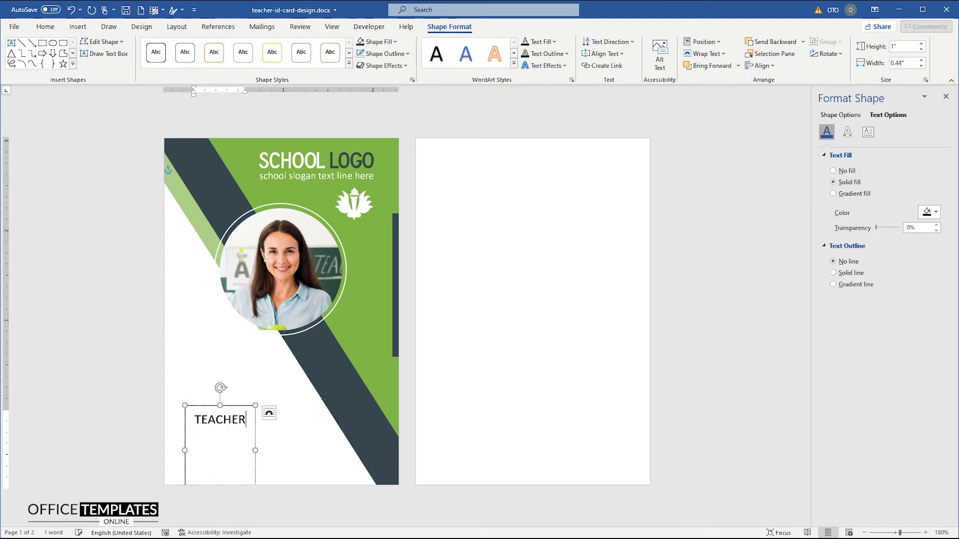
Format the TEACHER text in the Bebas Neue font at size 46.
triple_click(214, 422)
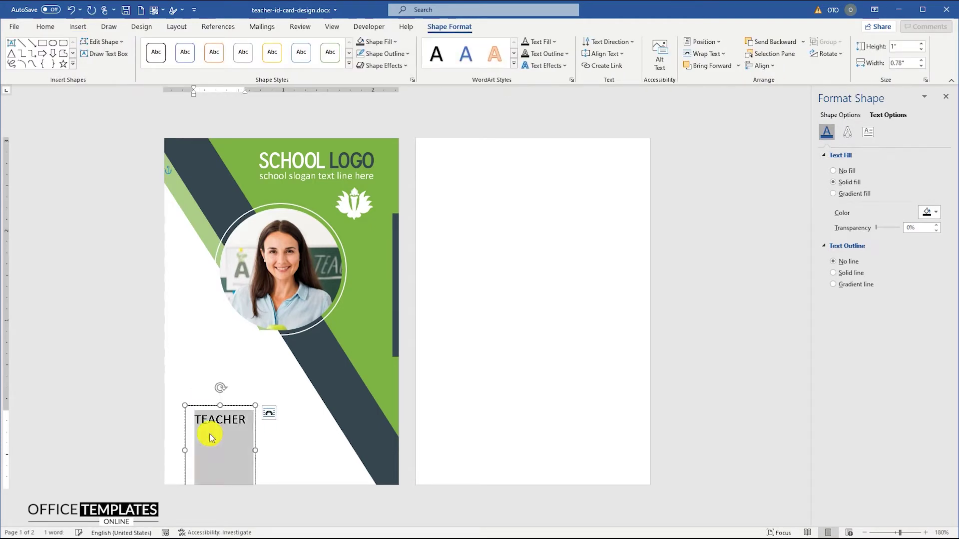
click(46, 27)
click(144, 46)
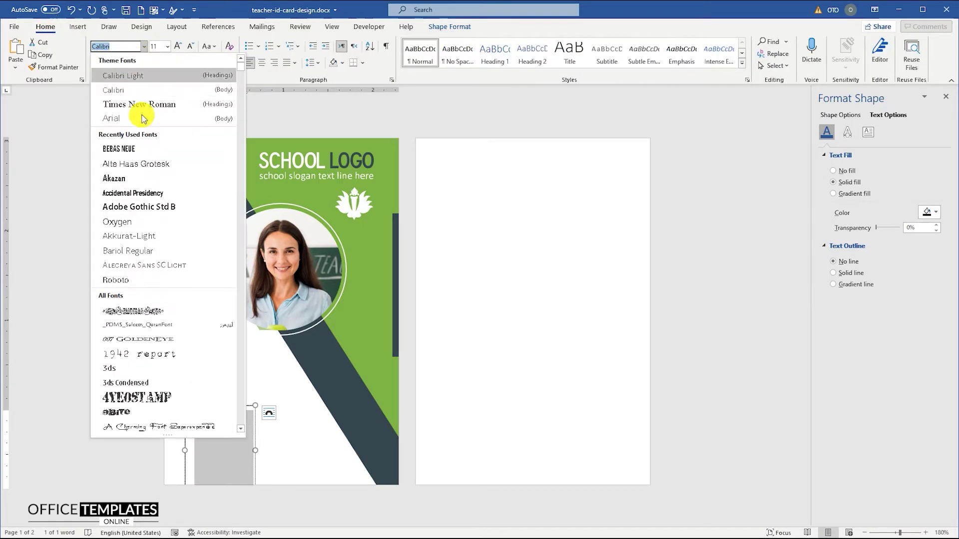
click(126, 149)
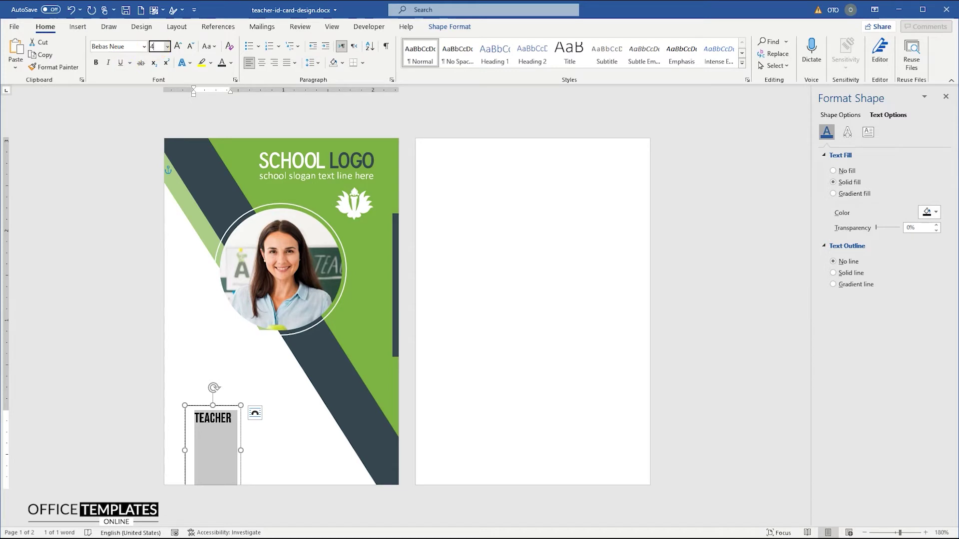
key(Return)
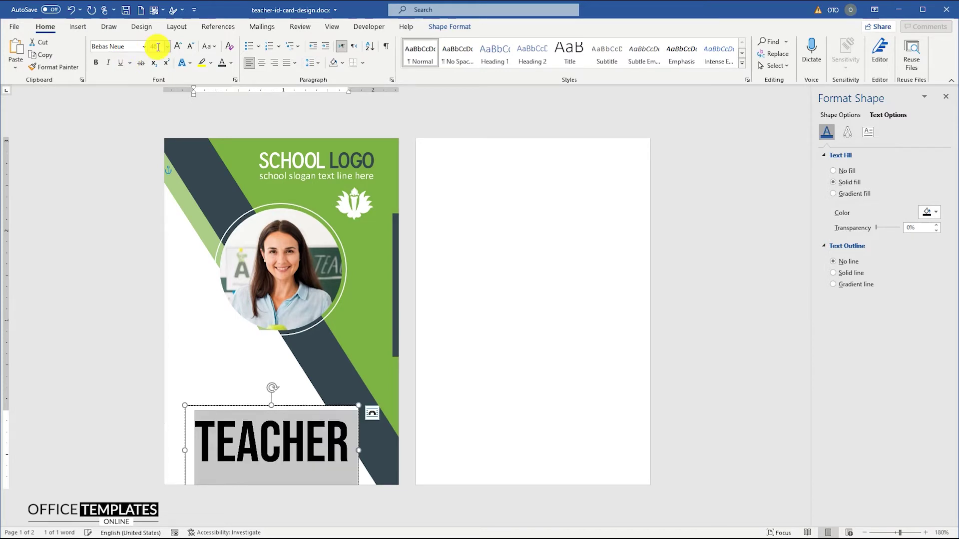
Remove the fill and the outline from the TEACHER text box.
right_click(284, 407)
click(315, 400)
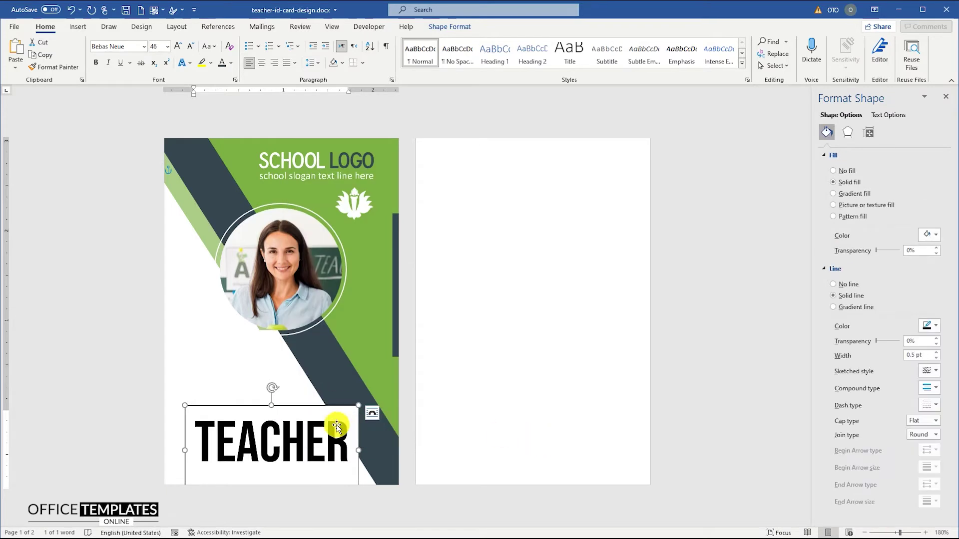
right_click(307, 407)
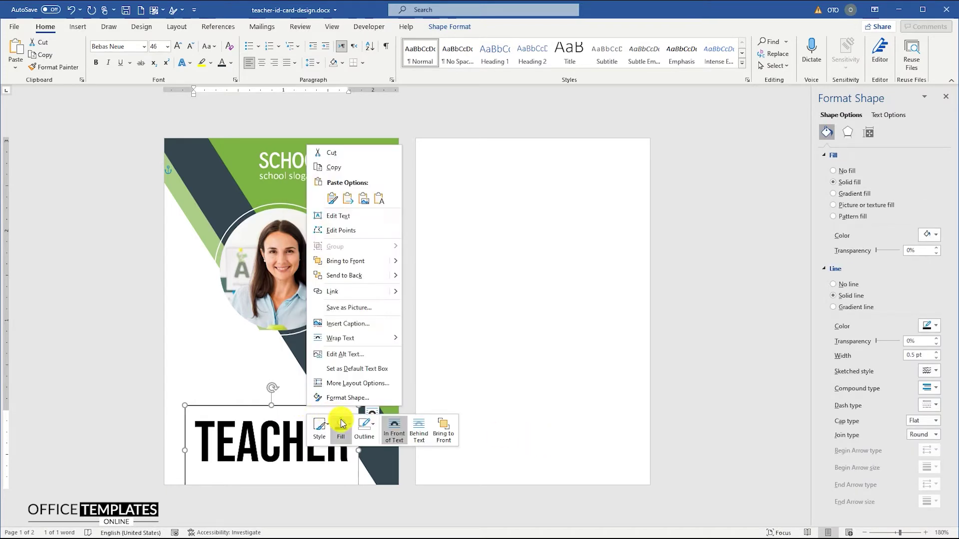
click(340, 425)
click(357, 352)
click(369, 432)
click(380, 347)
Move the TEACHER text box slightly up and toward the page's left edge, and set its font size to 44.
drag(272, 406, 259, 452)
double_click(264, 430)
click(156, 46)
text(44)
key(Return)
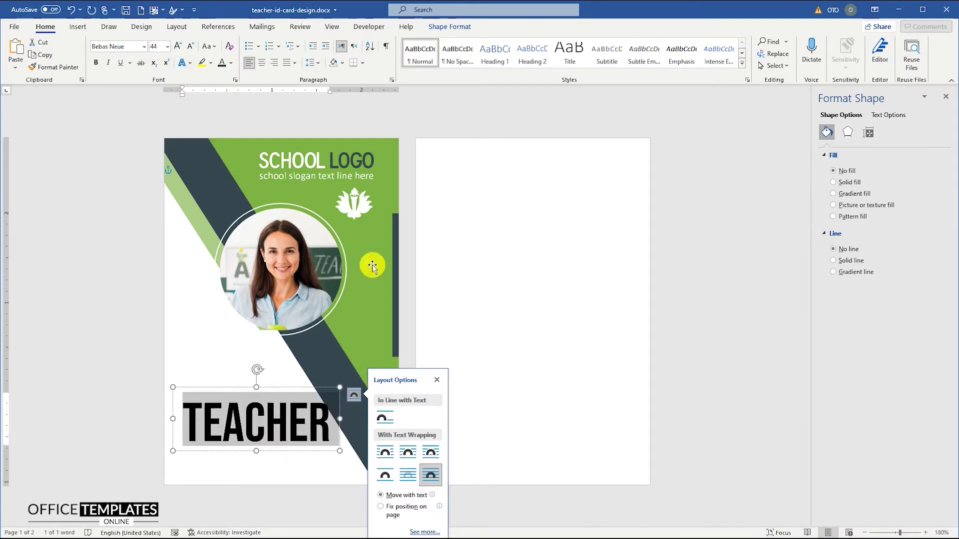
Color the TEACHER text with the recently used dark blue-gray and lower its box close to the front page's bottom edge.
click(232, 63)
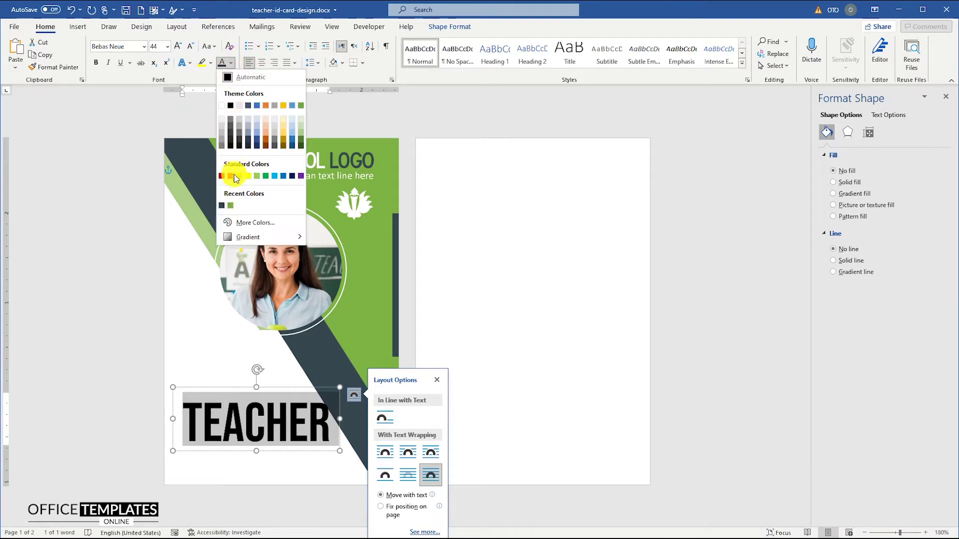
click(225, 199)
drag(284, 387, 281, 414)
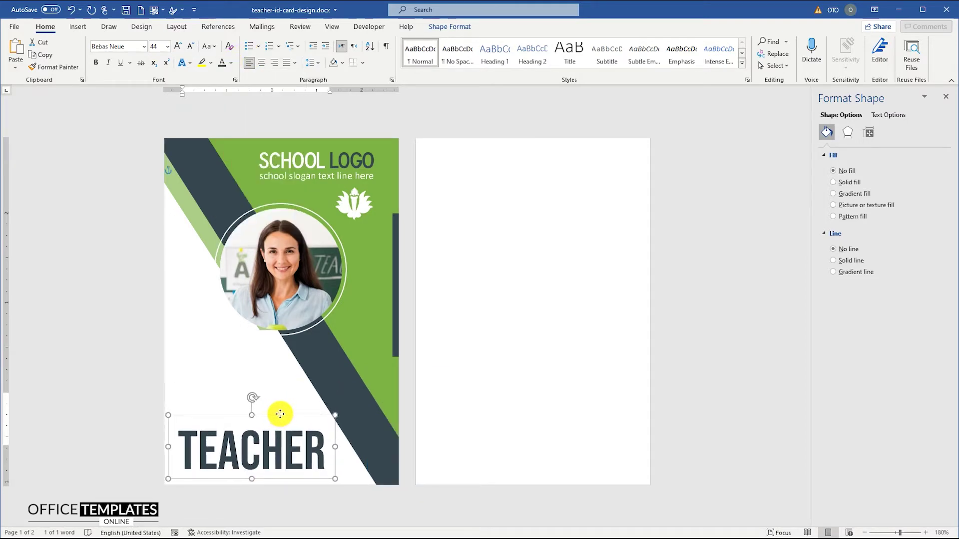
click(469, 406)
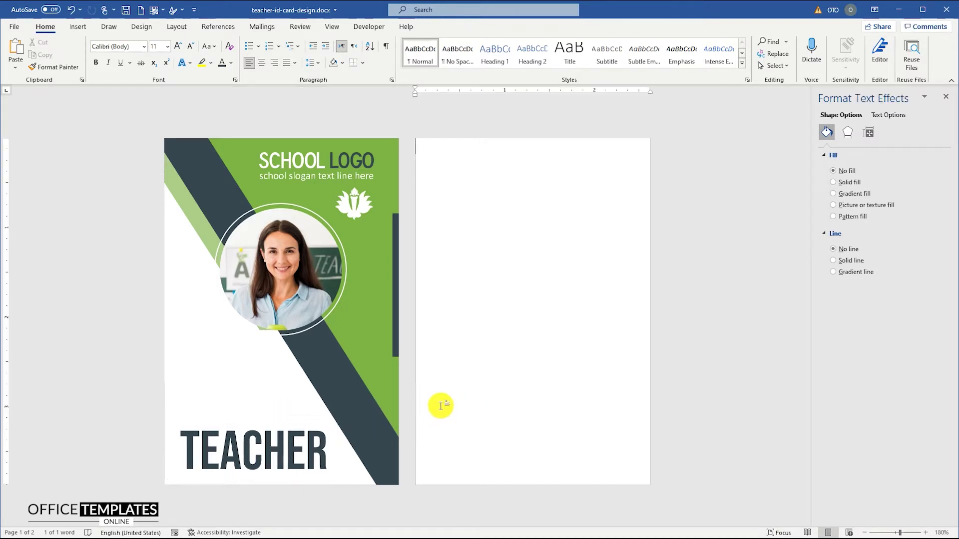
Draw a text box about 0.81" high by 2.16" wide between the photo and TEACHER, and set all its internal margins to 0".
click(78, 27)
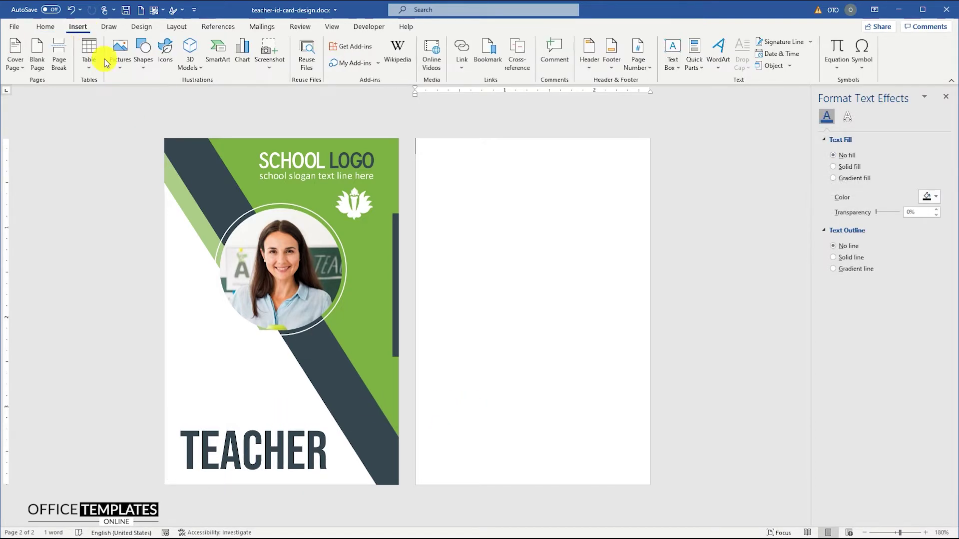
click(143, 52)
click(138, 101)
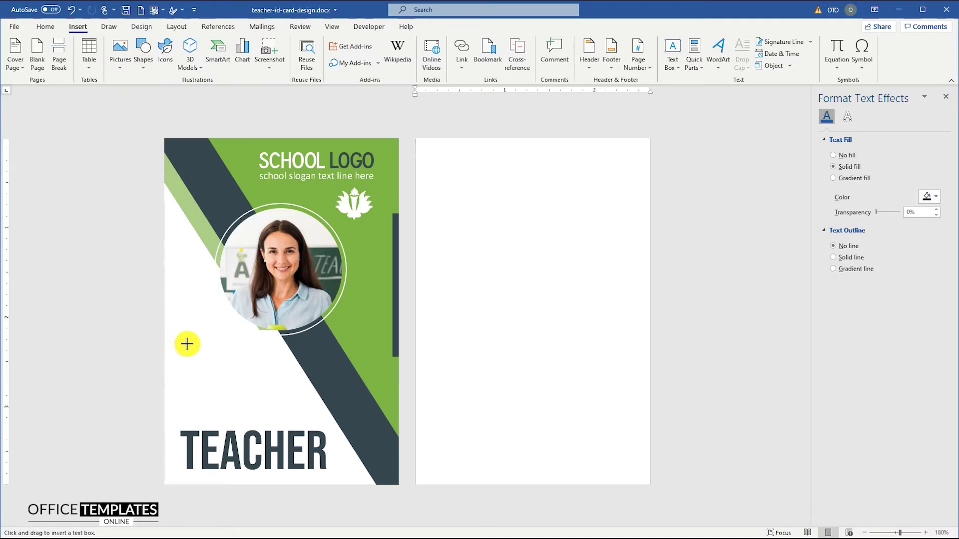
drag(184, 344, 379, 415)
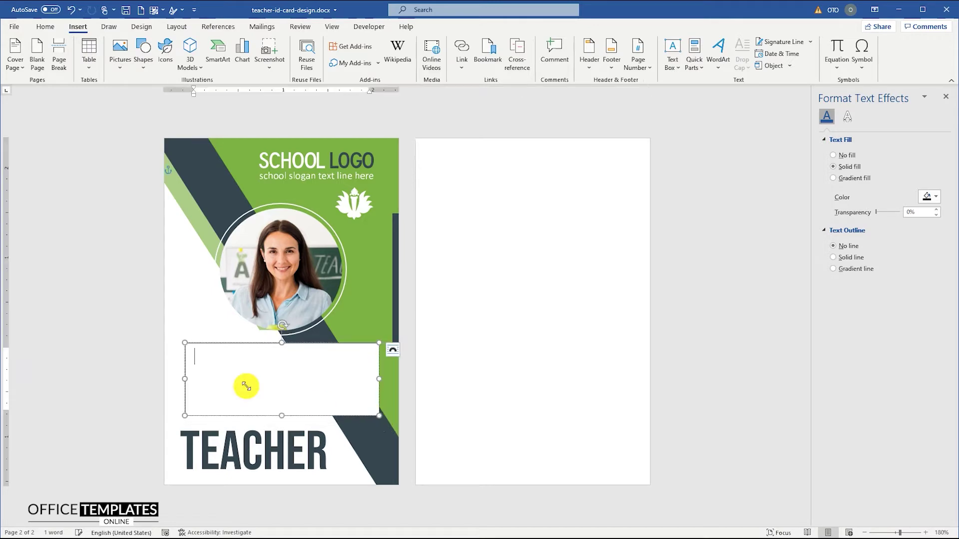
right_click(216, 344)
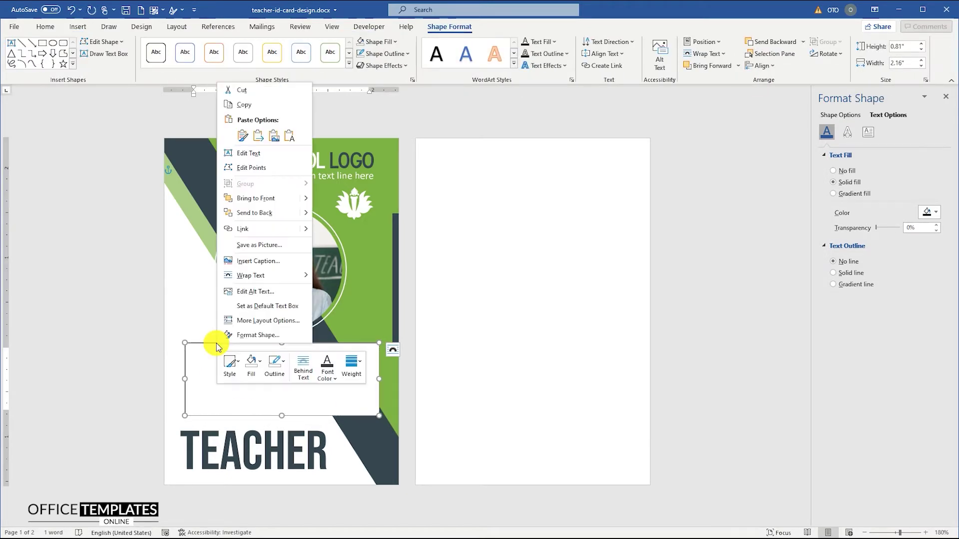
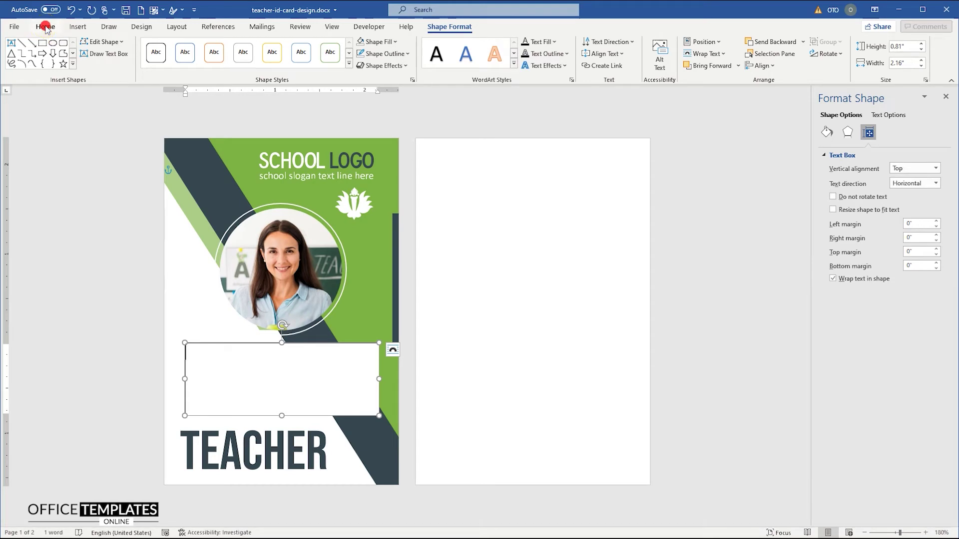
Insert a table of two columns and four rows in the new text box and set its font size to 9.
click(77, 27)
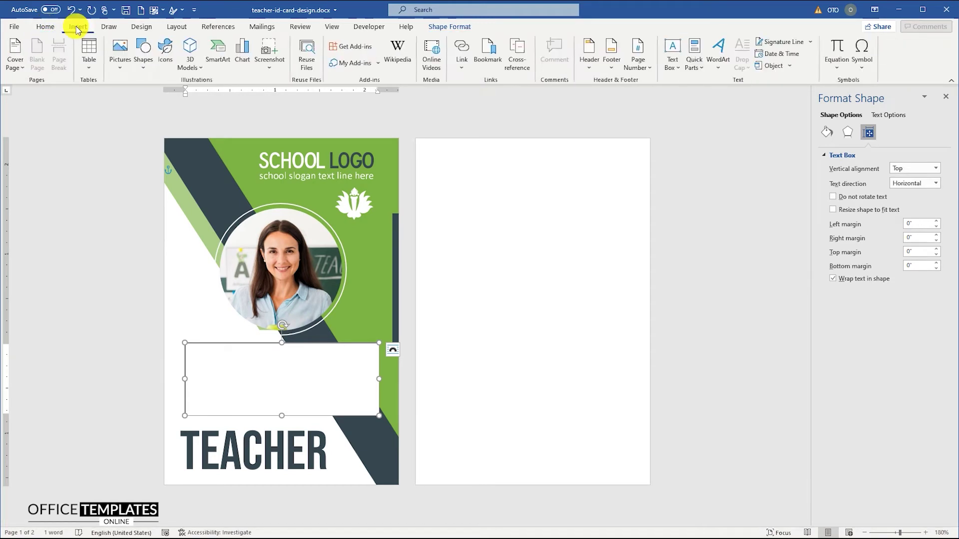
click(89, 50)
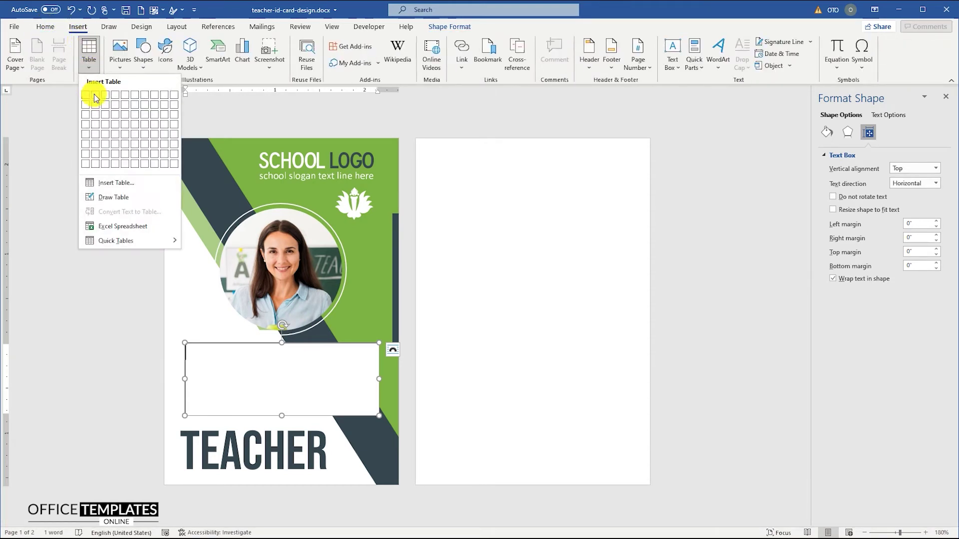
click(98, 125)
click(183, 340)
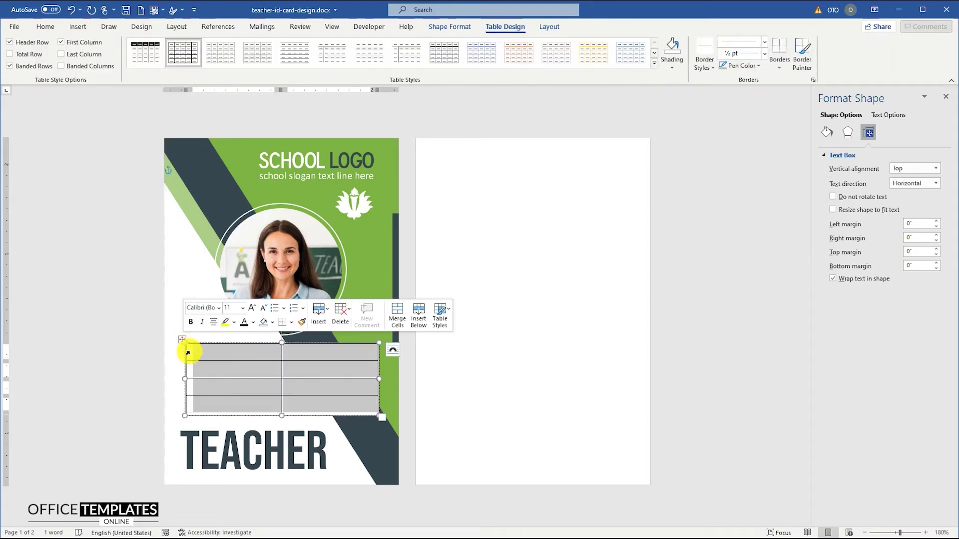
click(46, 26)
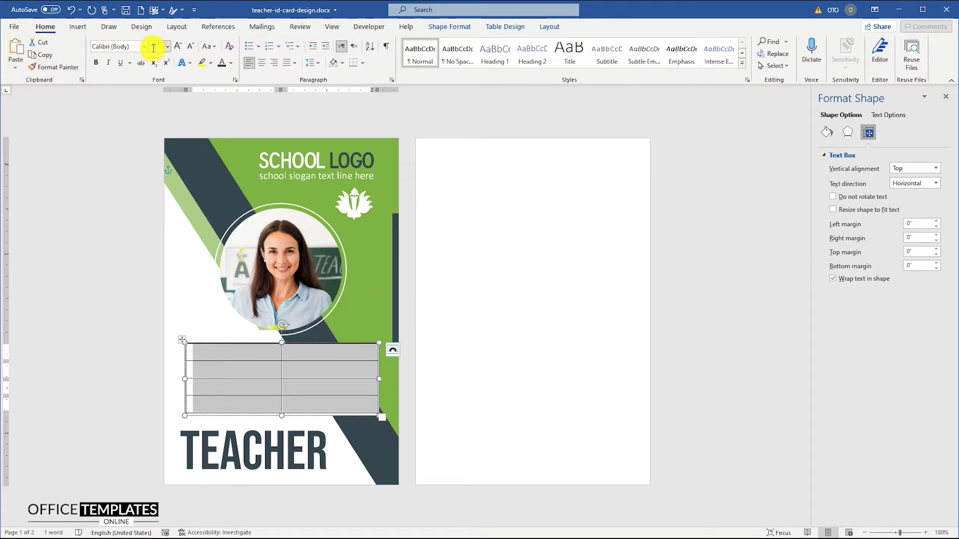
text(9)
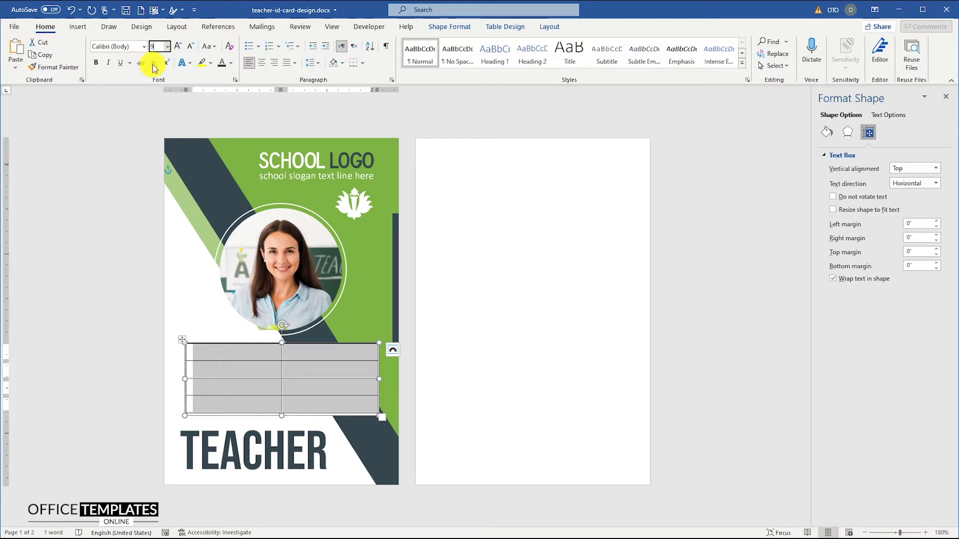
key(Return)
Fill the table with Name (placeholder name), Qualification M.Sc (Physics), ID Number (sample ID) and Working Since June 2018.
click(199, 351)
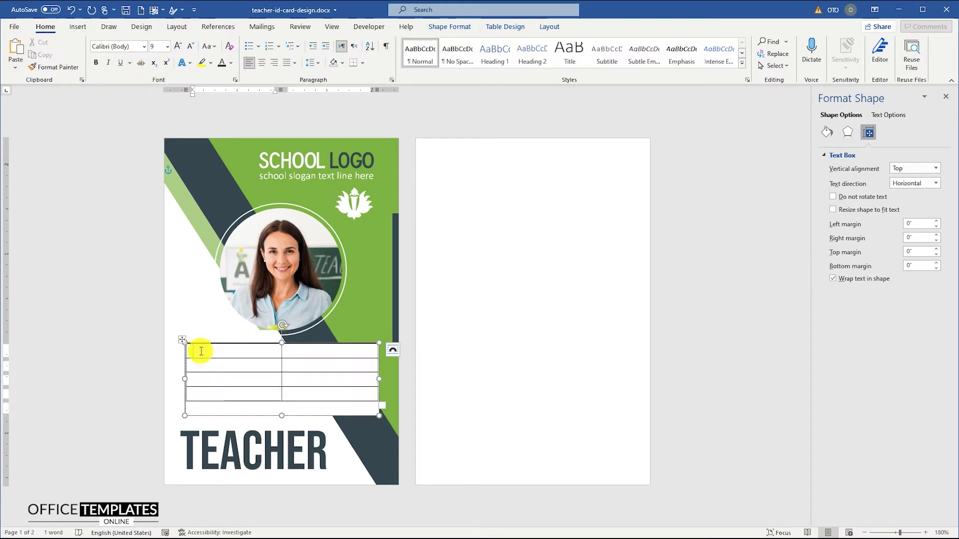
text(Name:)
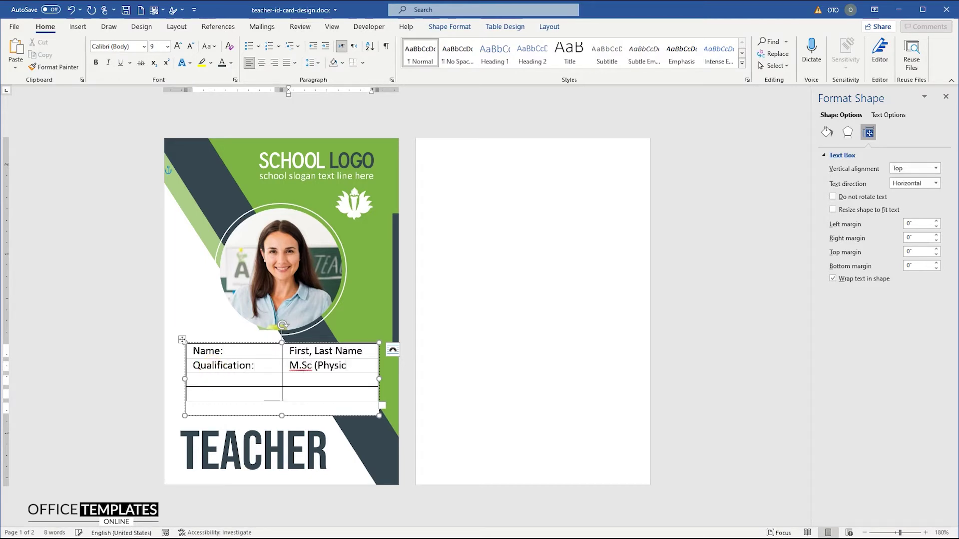
text(ID Number:)
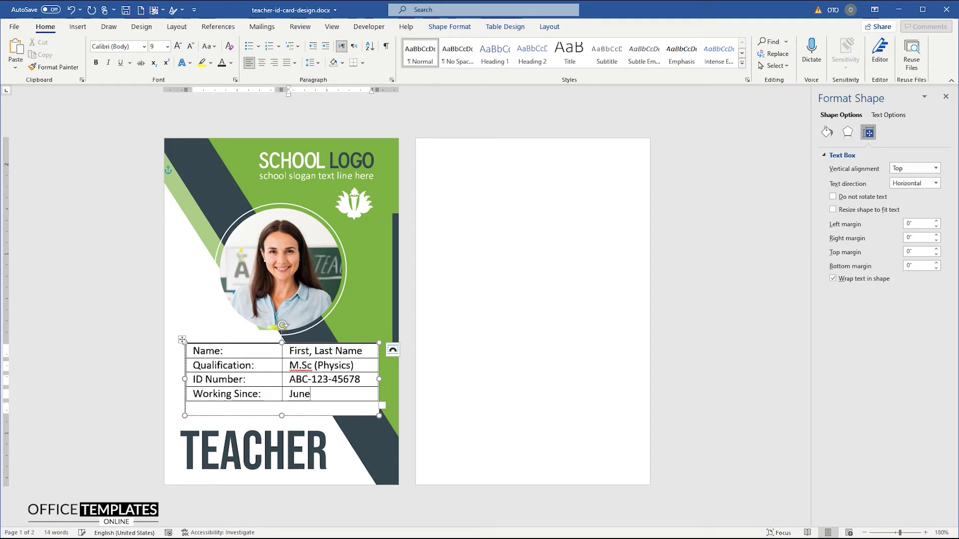
Recolor all borders of the whole details table to a light gray from the theme colors.
click(185, 342)
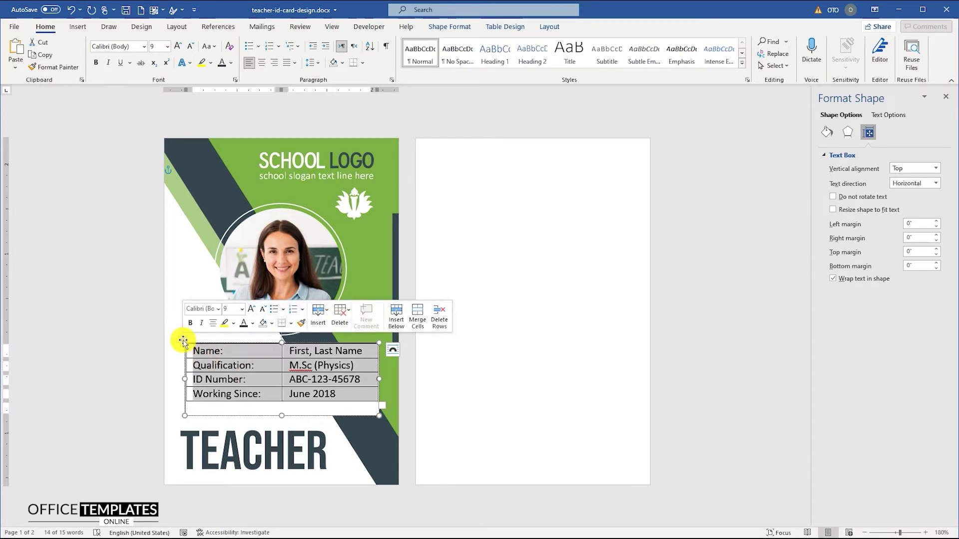
click(364, 64)
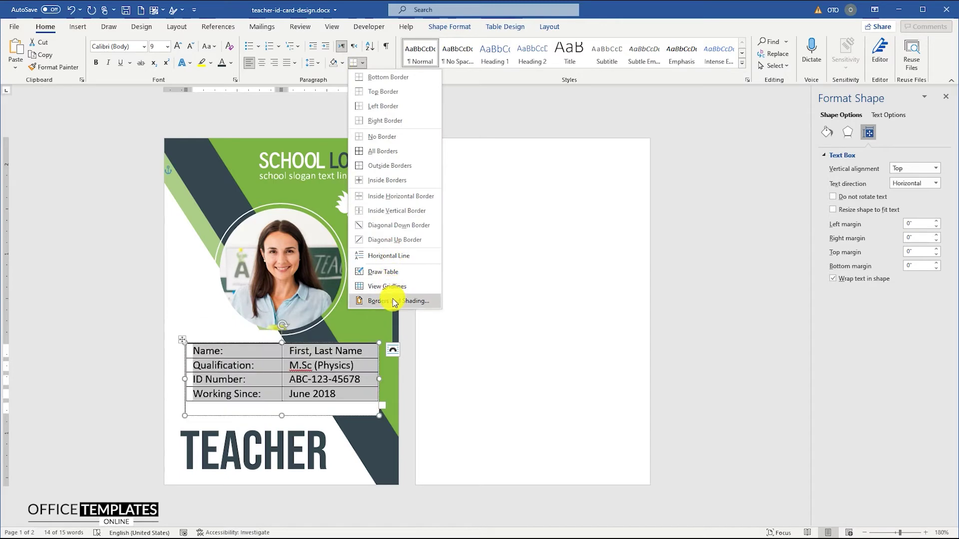
click(393, 301)
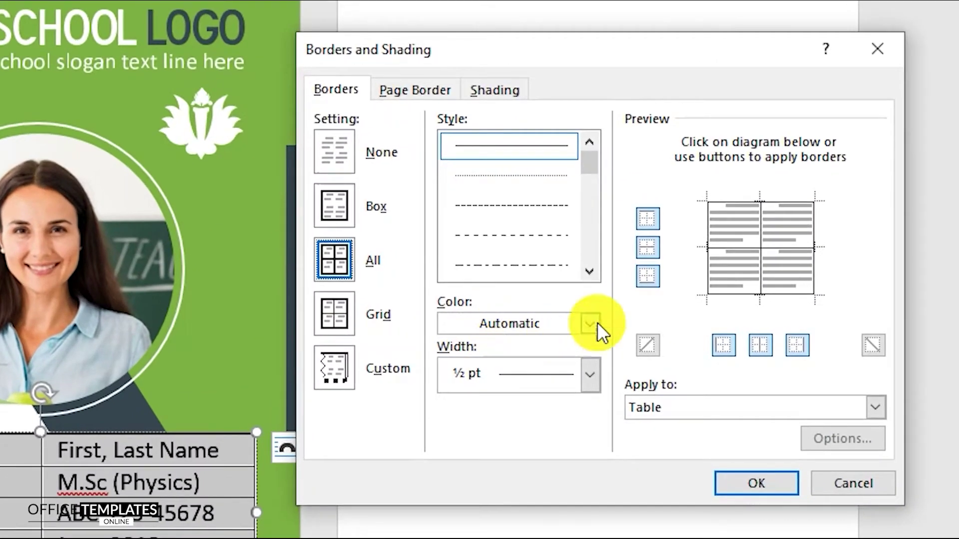
click(591, 325)
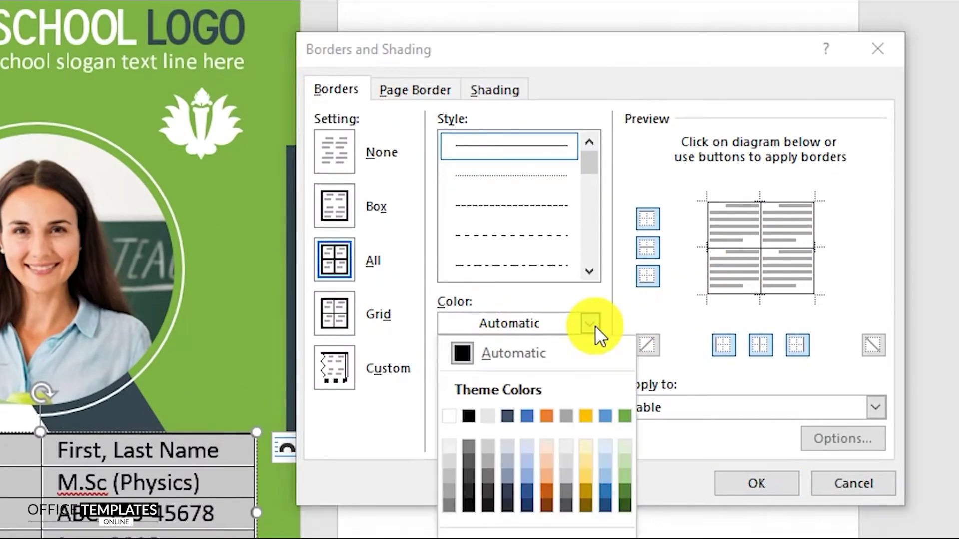
click(448, 482)
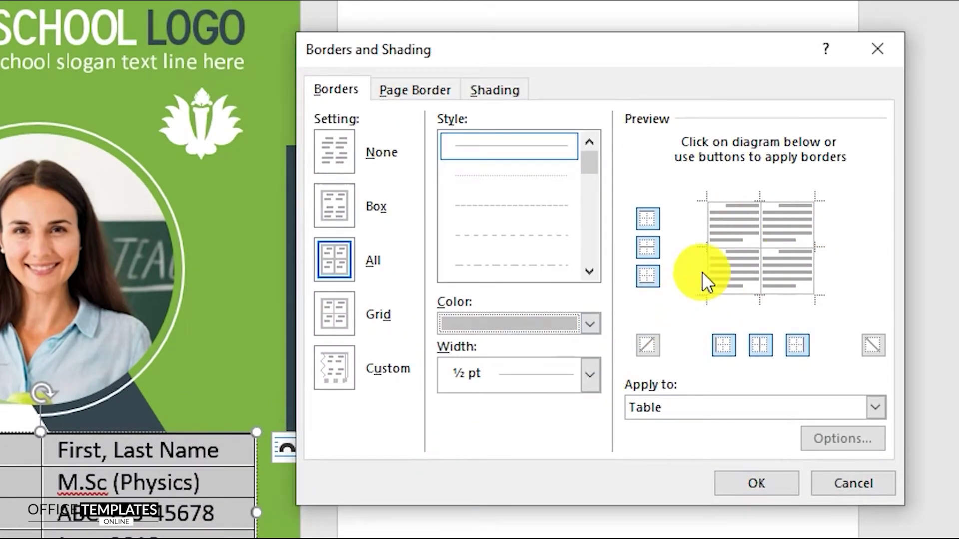
click(746, 483)
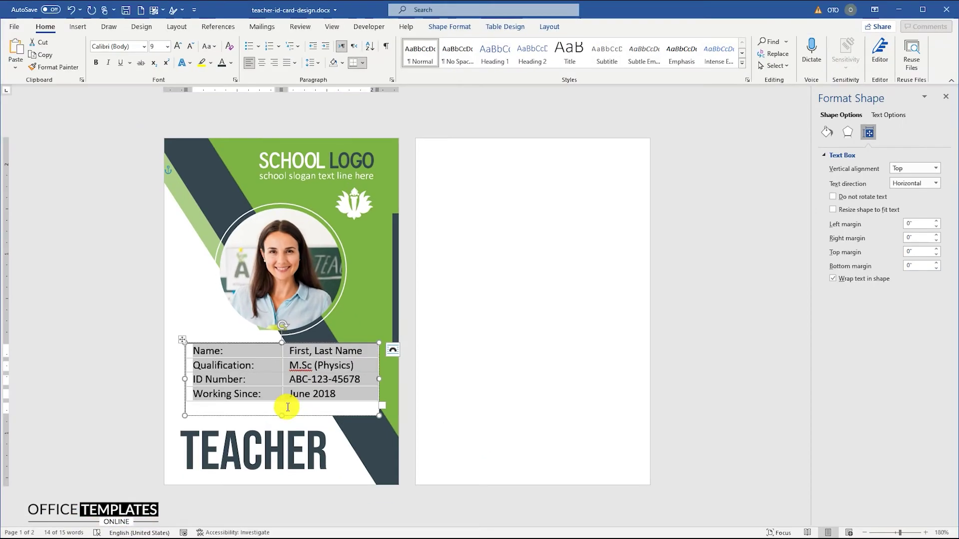
Shorten the details text box from below to fit the table, and remove its fill and outline.
click(282, 420)
drag(282, 416, 286, 405)
right_click(293, 407)
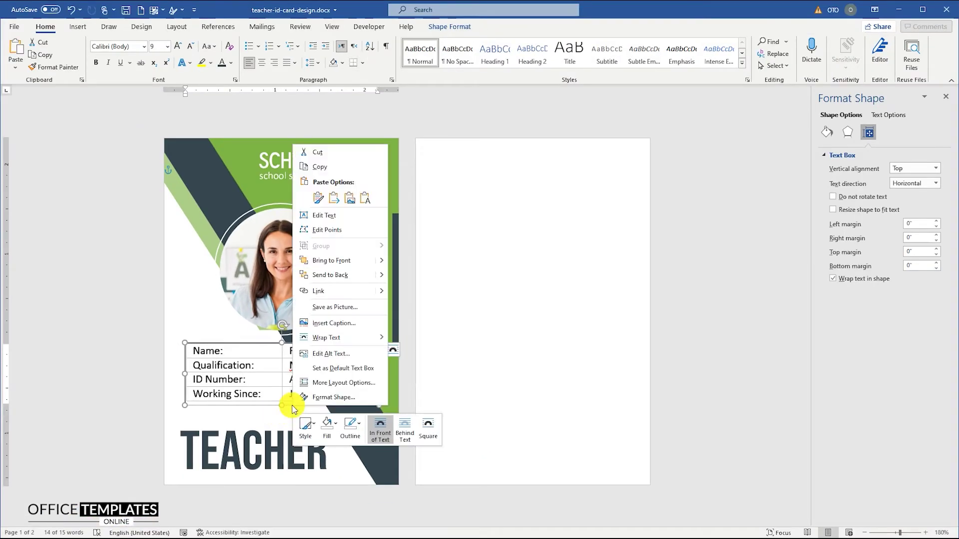
click(327, 425)
click(348, 349)
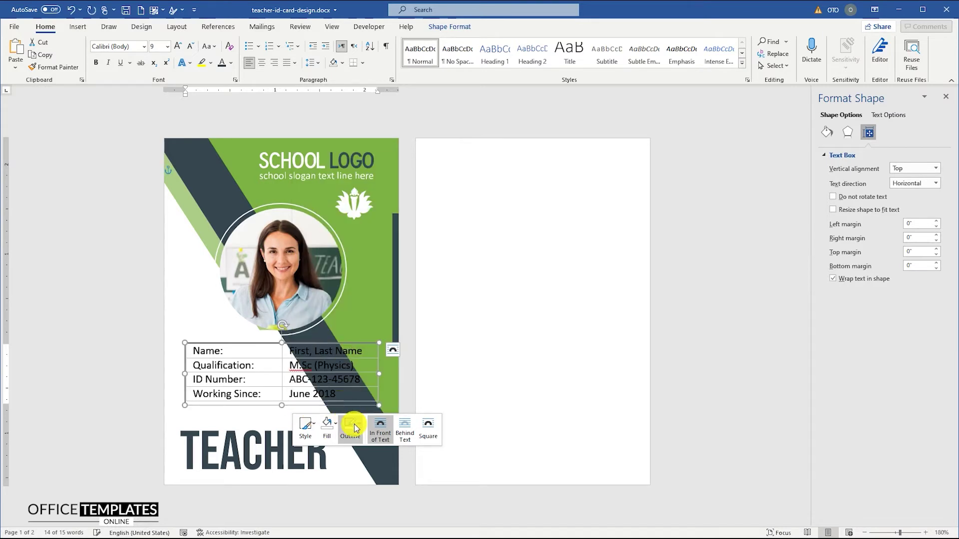
click(351, 425)
click(368, 348)
click(464, 375)
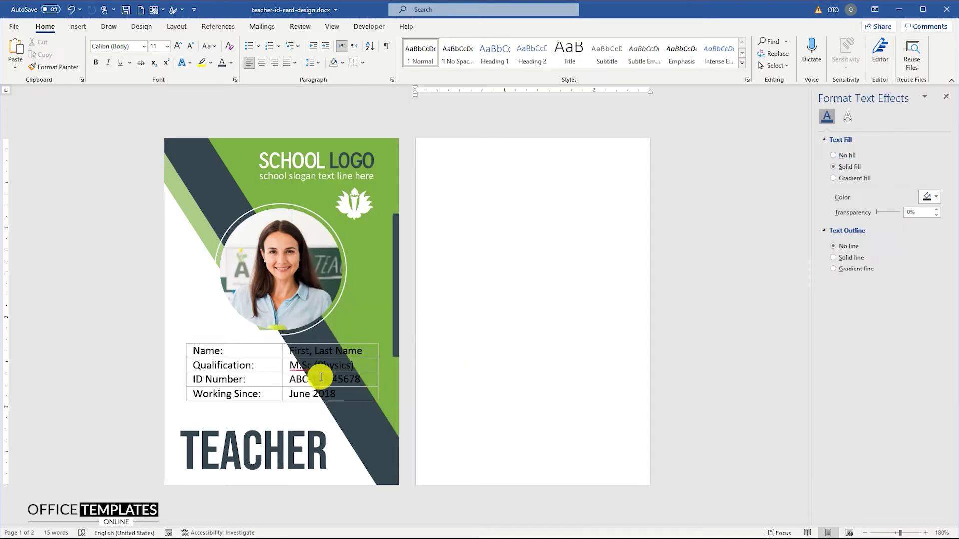
Move the details text box slightly down toward TEACHER and color the table text with the recently used dark blue-gray.
click(258, 345)
drag(262, 346, 265, 352)
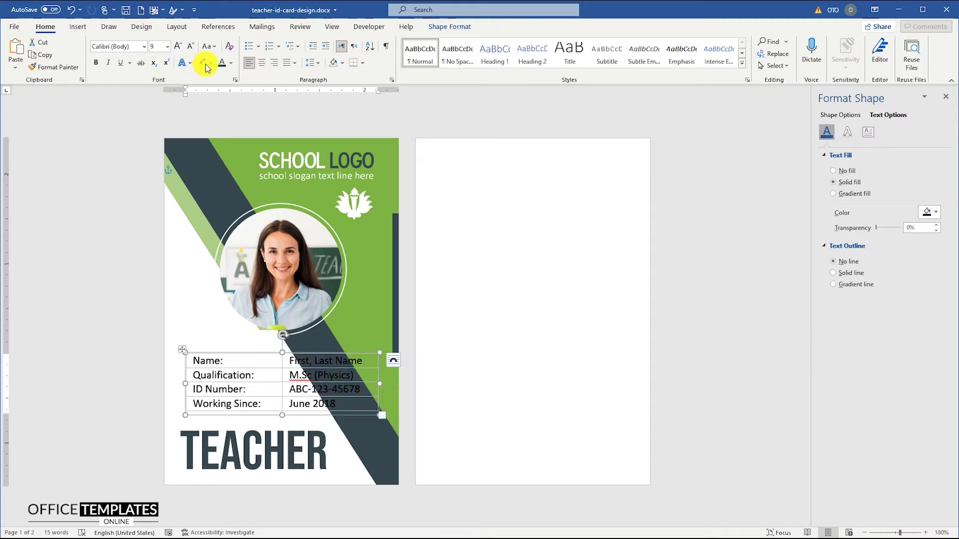
click(231, 63)
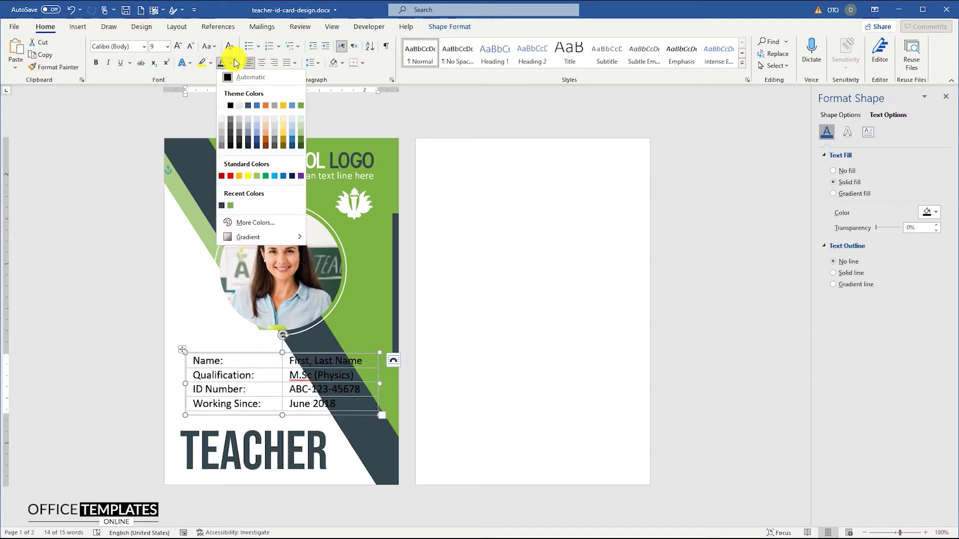
click(223, 208)
click(450, 367)
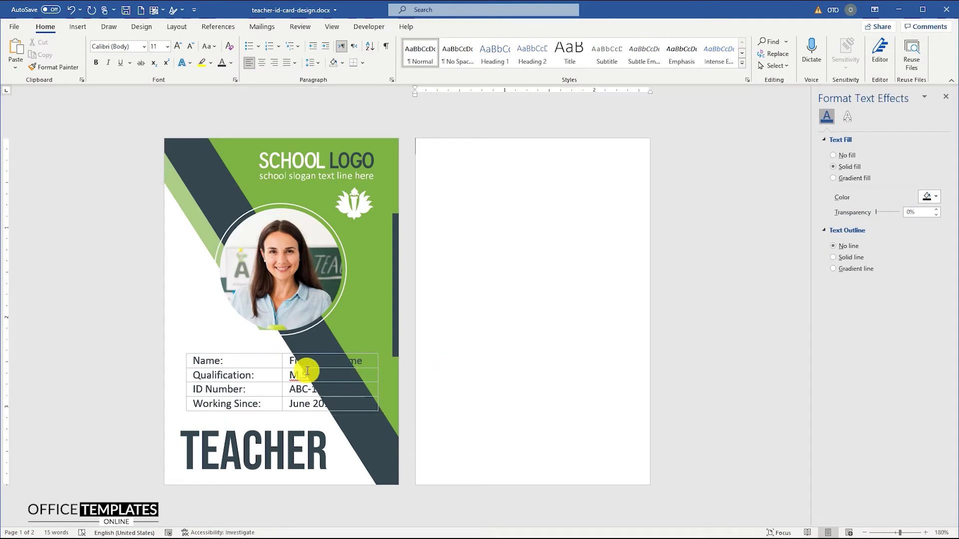
Draw a rectangle about 0.78" high and 2.25" wide covering the details table on the front page.
click(78, 27)
click(141, 57)
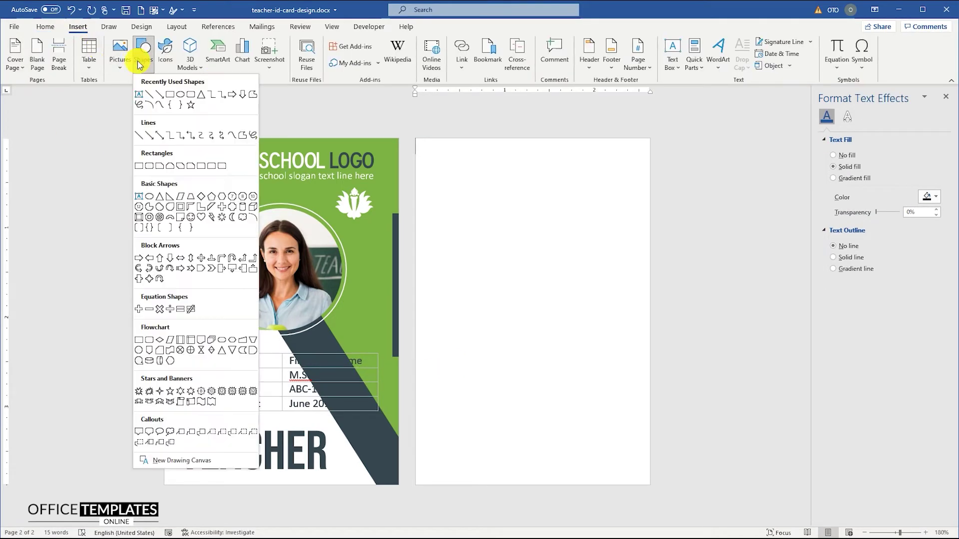
click(170, 95)
drag(182, 349, 384, 419)
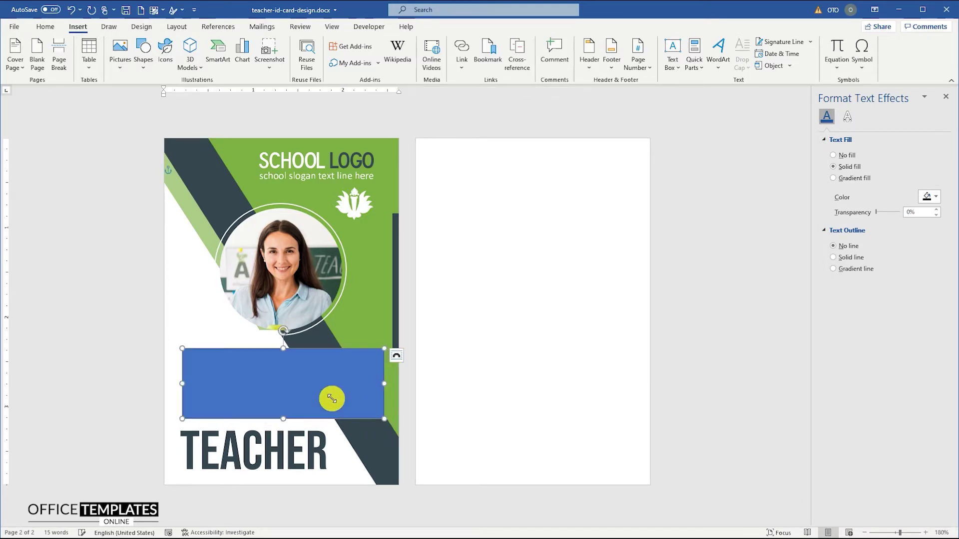
Fill the new rectangle with white and remove its outline.
right_click(312, 379)
click(344, 400)
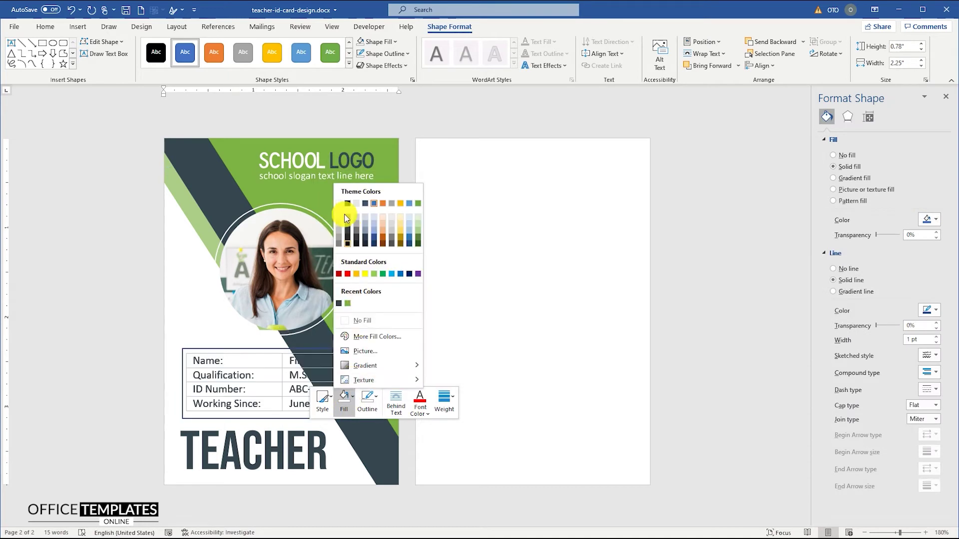
click(343, 205)
click(368, 400)
click(386, 320)
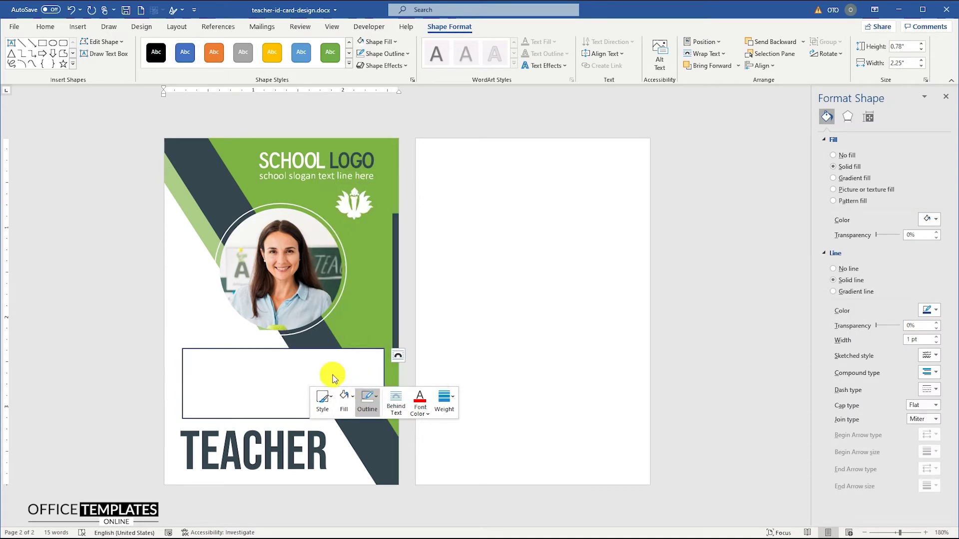
Bring the details text box in front of the white rectangle and shorten it from below to 0.65".
drag(268, 368, 268, 355)
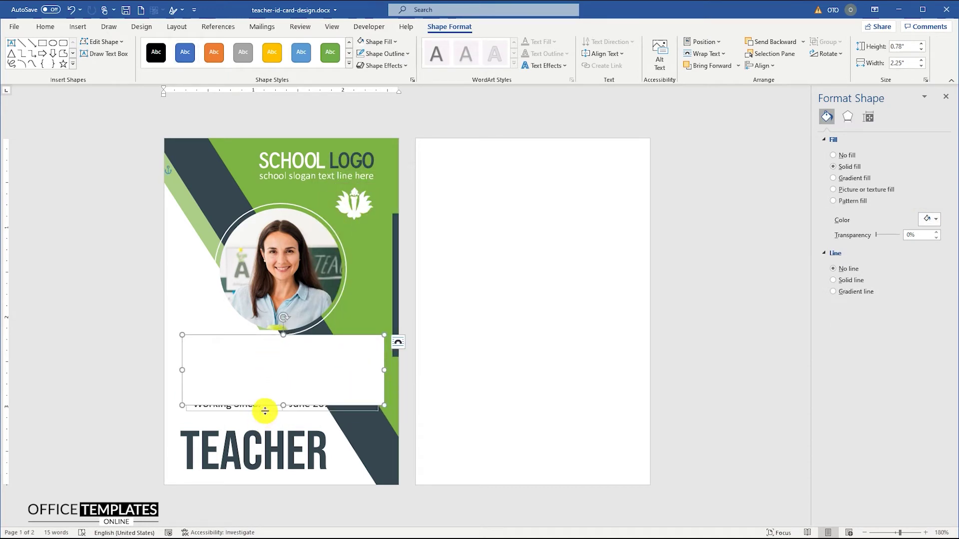
click(267, 412)
right_click(268, 415)
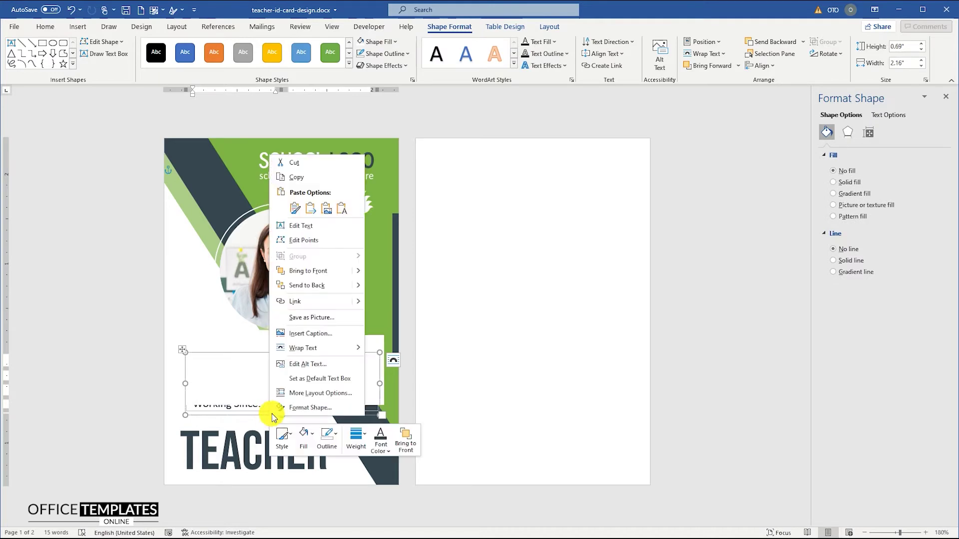
click(307, 278)
click(267, 361)
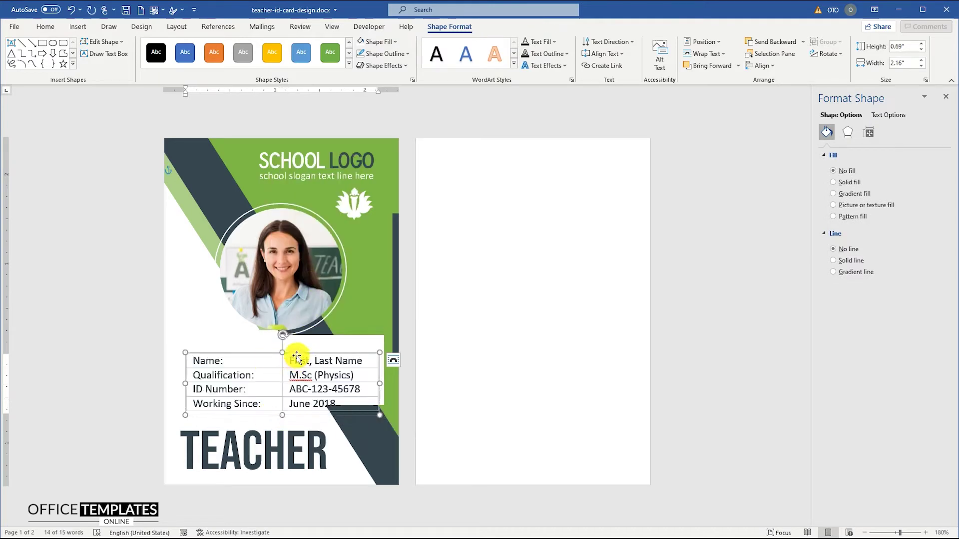
ctrl+scroll(281, 416, up, 4)
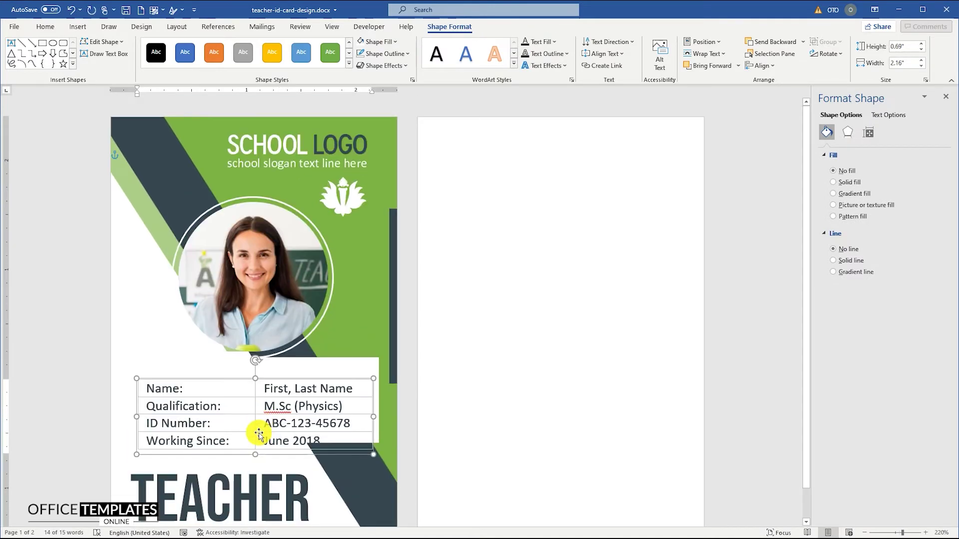
drag(257, 451, 258, 446)
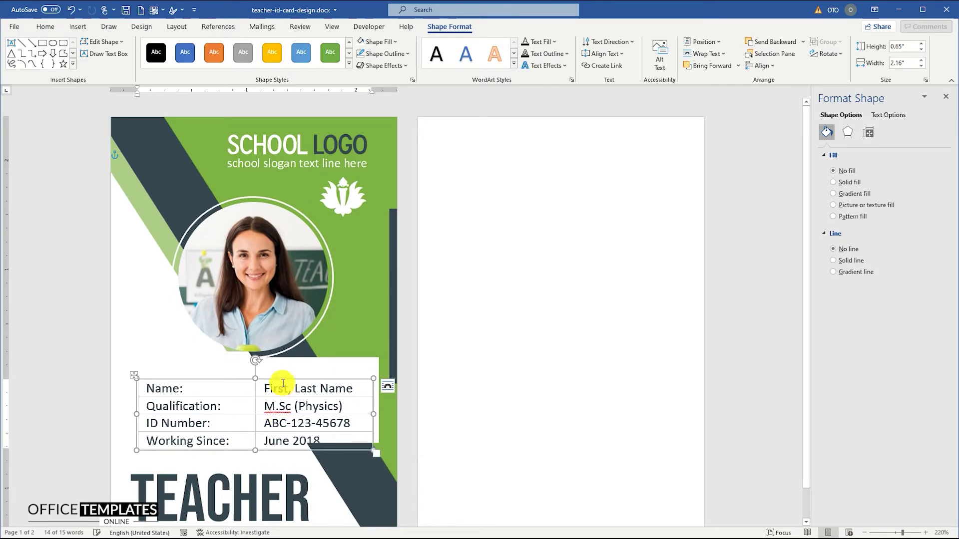
Align the details text box and white rectangle to each other by center and middle, and group them.
shift+click(300, 364)
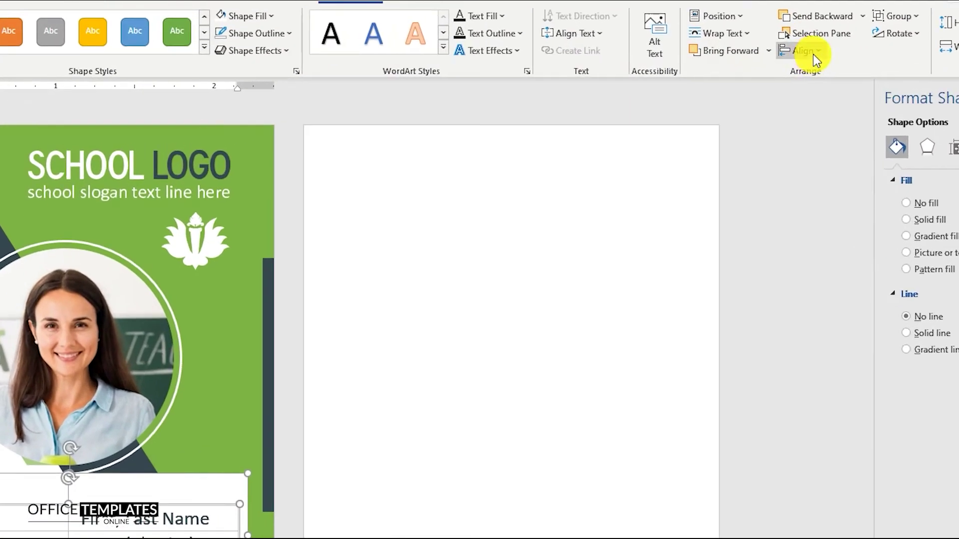
click(777, 62)
click(792, 92)
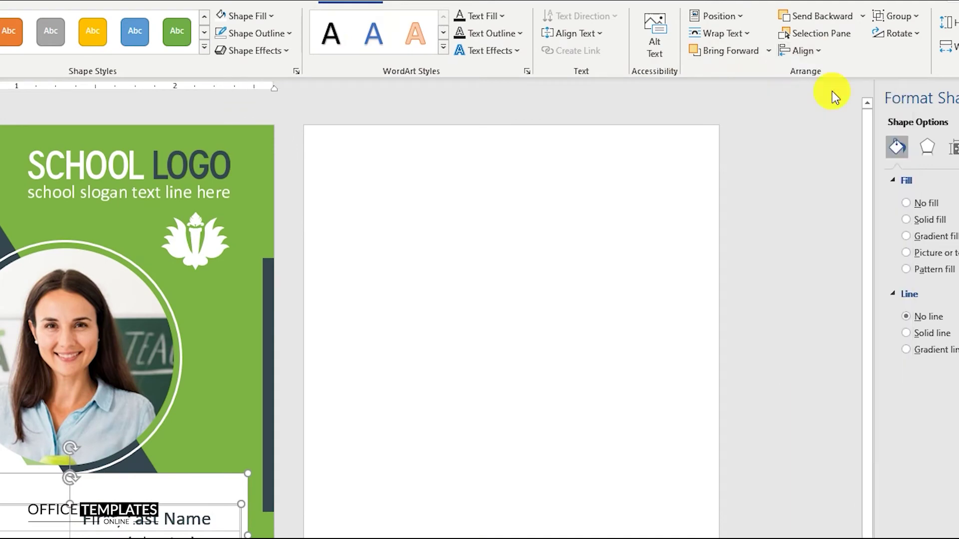
click(819, 55)
click(837, 156)
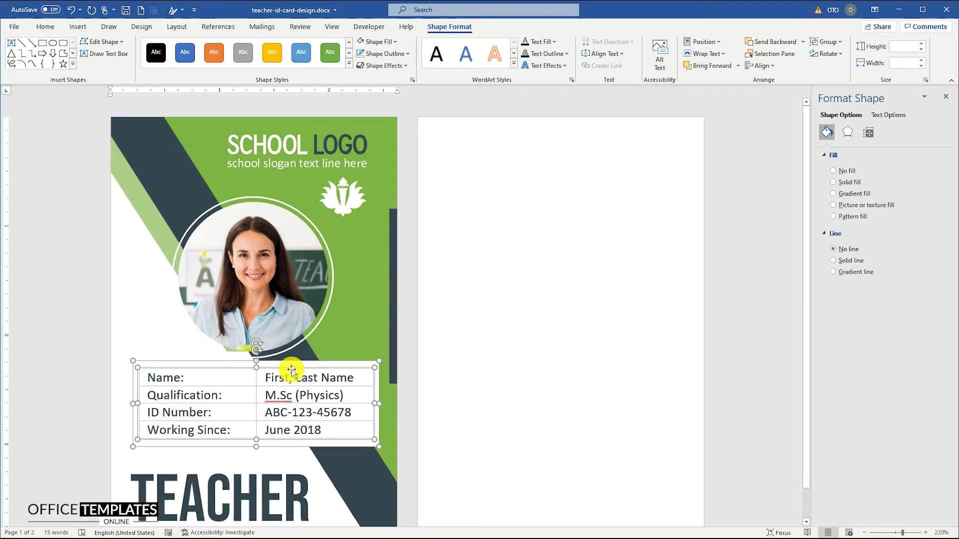
right_click(291, 371)
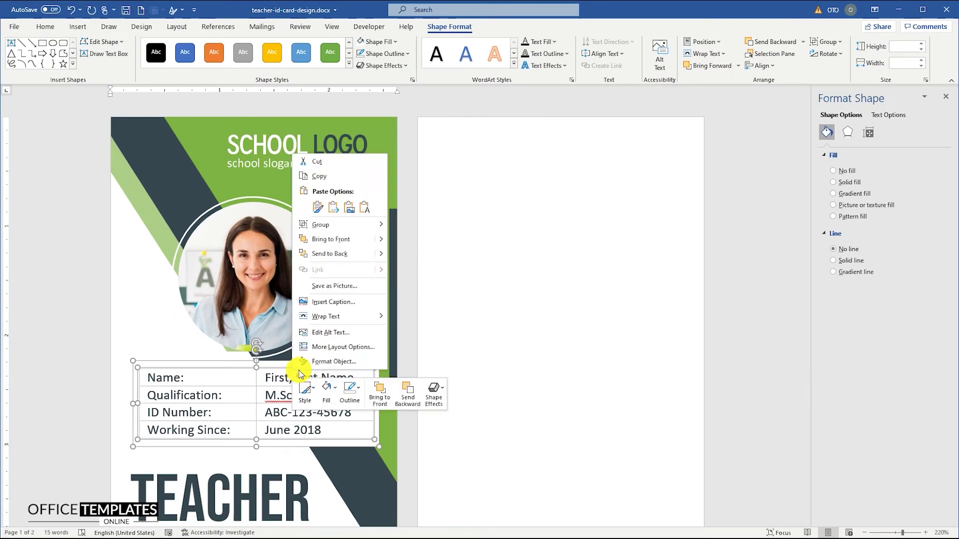
click(417, 223)
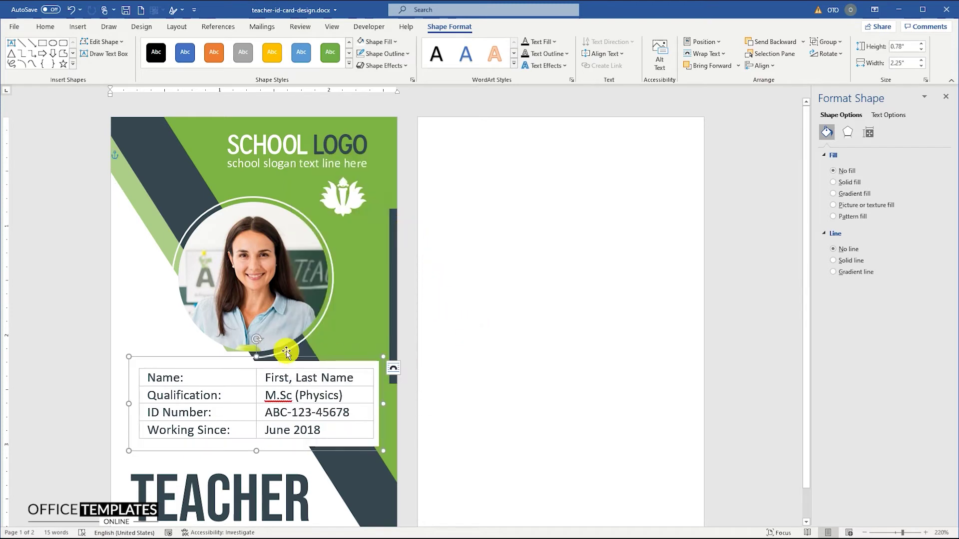
Center the grouped details block horizontally on the front page and move it slightly down toward TEACHER.
click(760, 65)
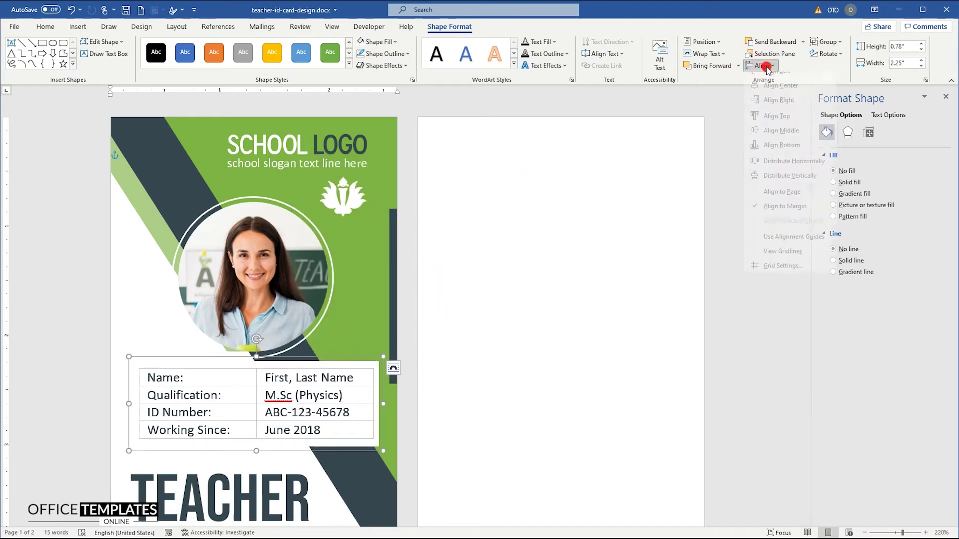
click(781, 92)
drag(287, 359, 287, 372)
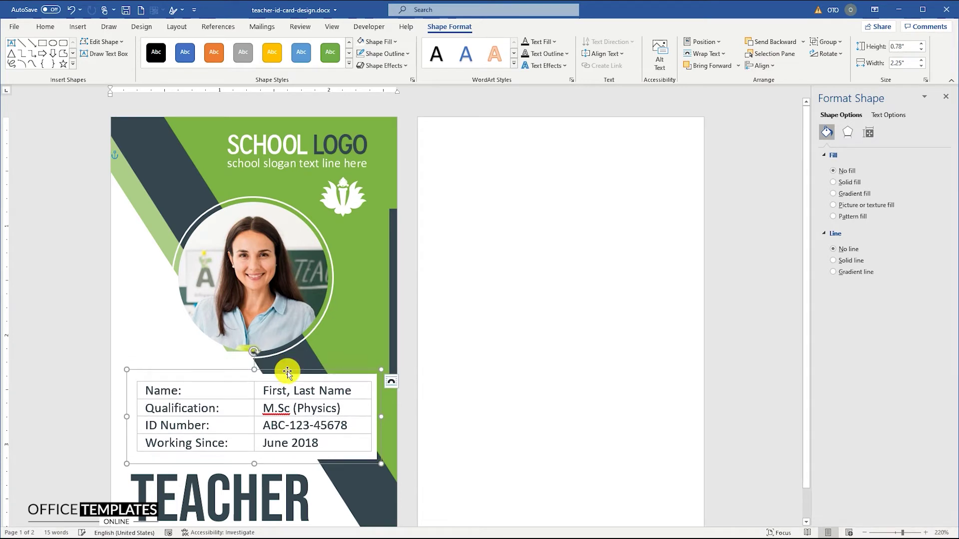
Move the TEACHER text box slightly right so its text lines up with the details table's left edge.
scroll(287, 372, down, 1)
click(244, 421)
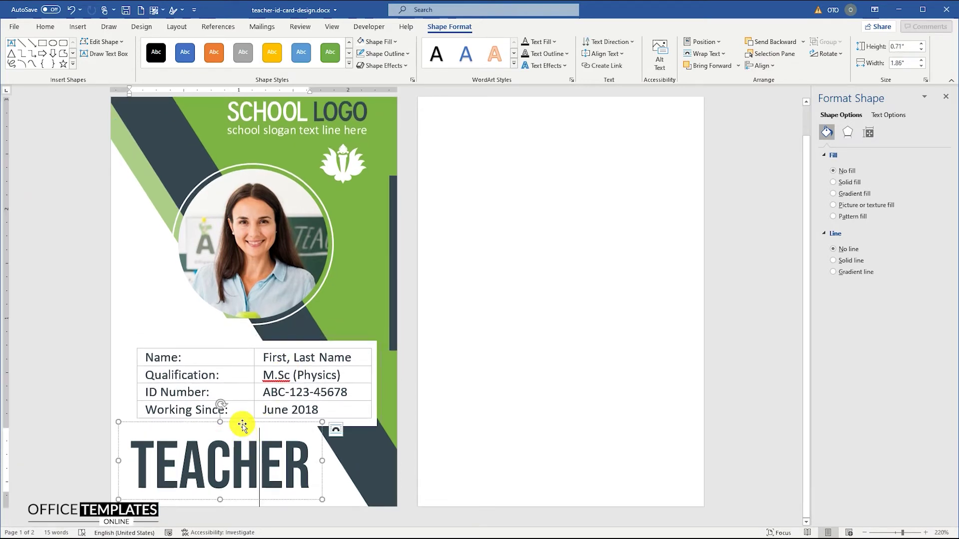
drag(247, 421, 250, 421)
scroll(249, 421, down, 7)
click(247, 411)
Draw a four-sided freeform about 3.46" high and 0.97" wide against the second page's right edge, starting at its top edge.
click(456, 337)
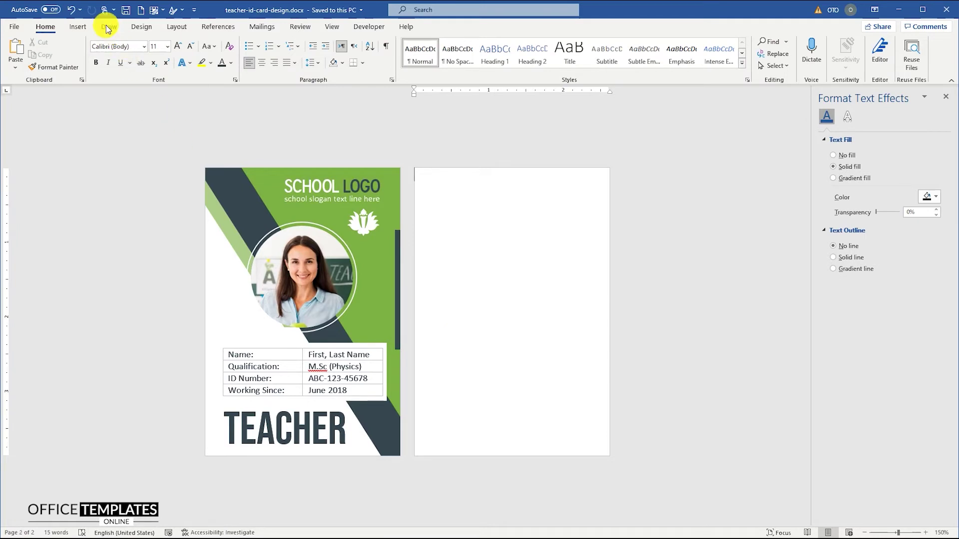
click(77, 27)
click(143, 55)
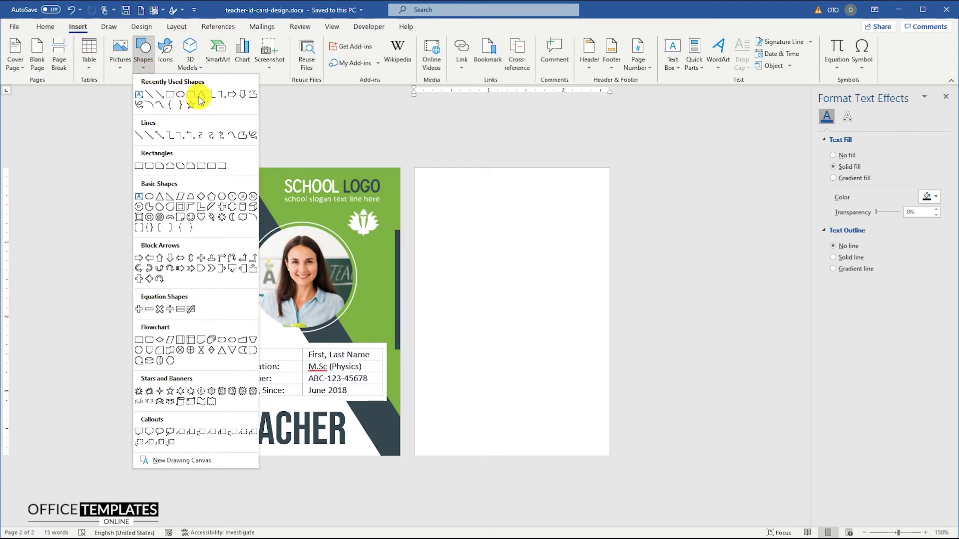
click(242, 133)
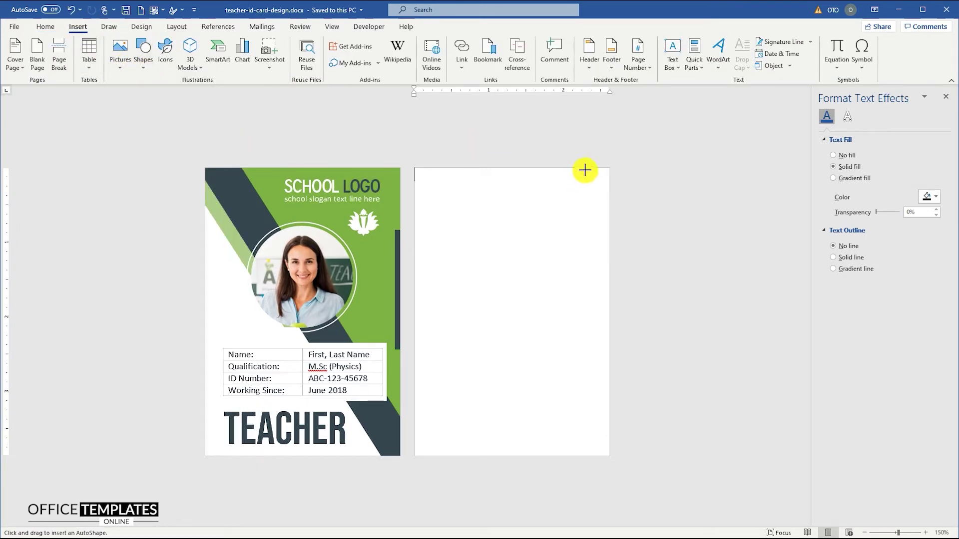
drag(582, 167, 583, 168)
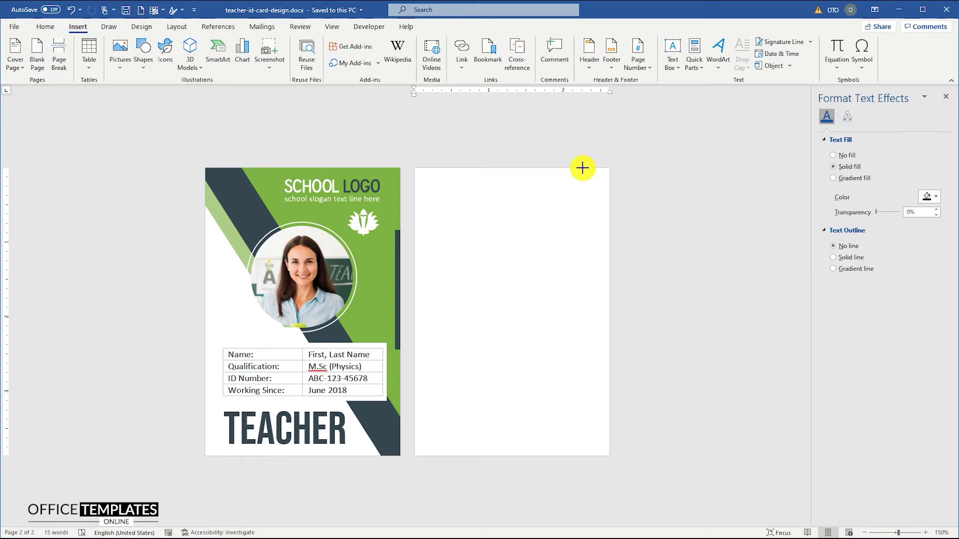
click(537, 219)
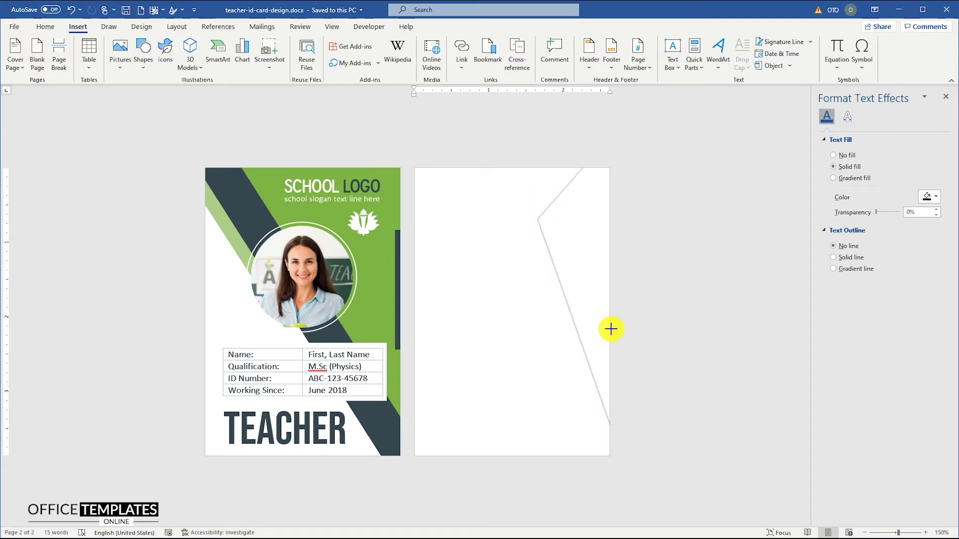
click(583, 166)
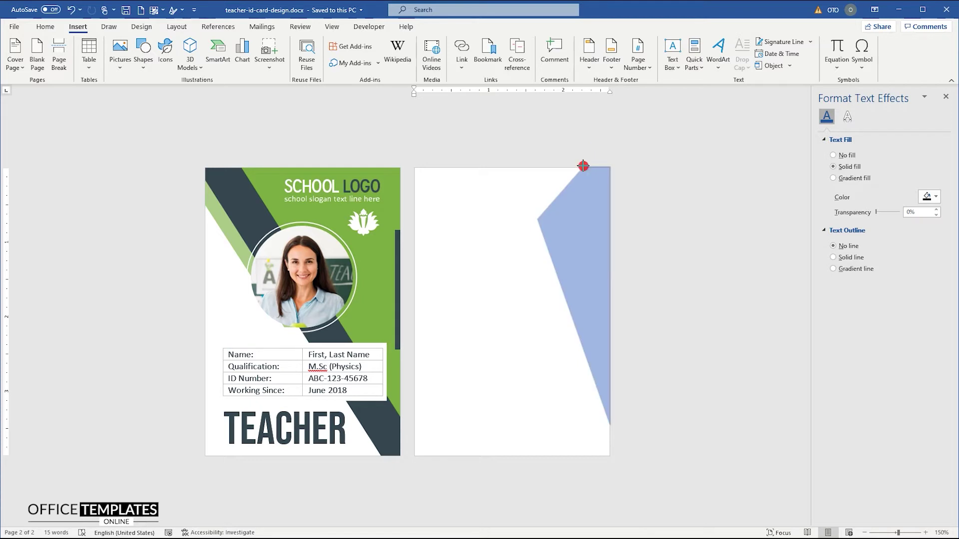
Remove the freeform's outline and fill it with the recently used dark blue-gray.
right_click(583, 189)
click(642, 173)
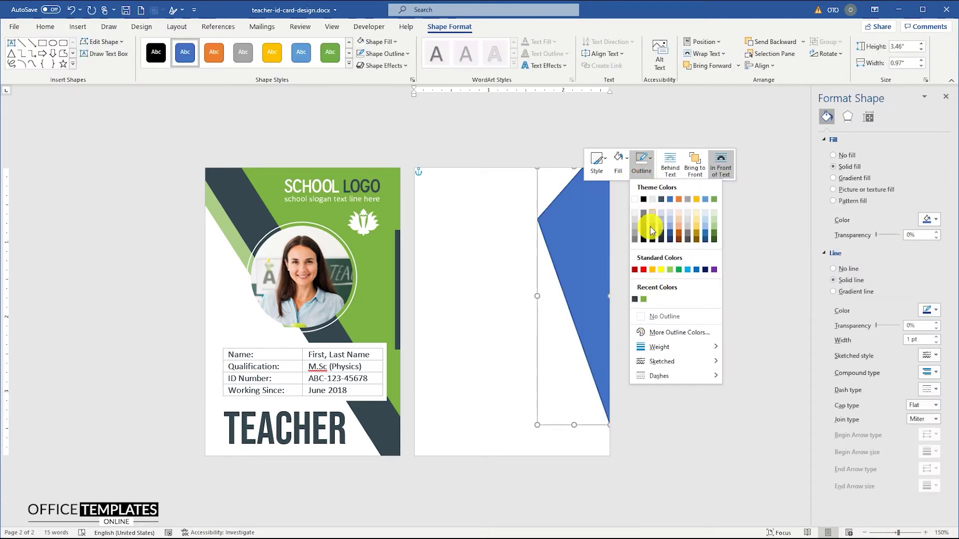
click(639, 316)
click(619, 161)
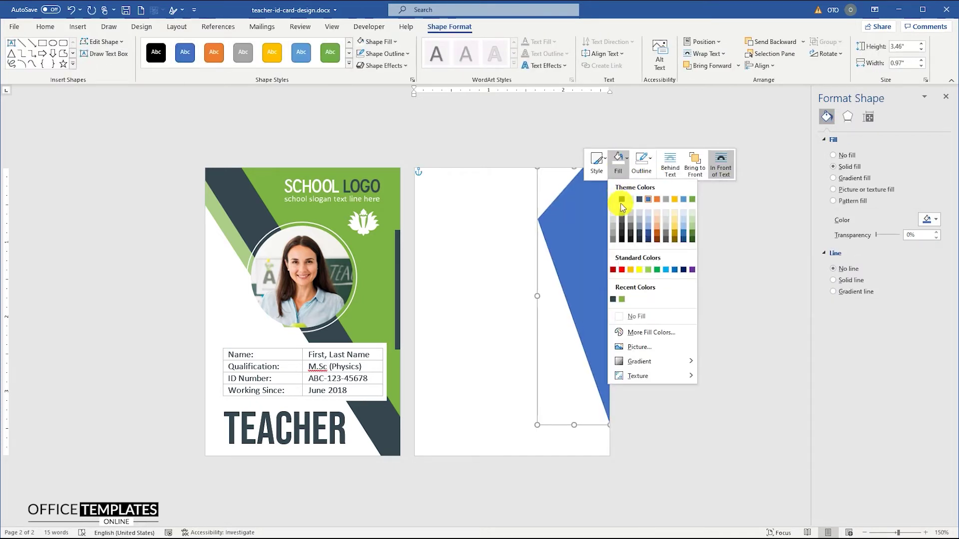
click(613, 299)
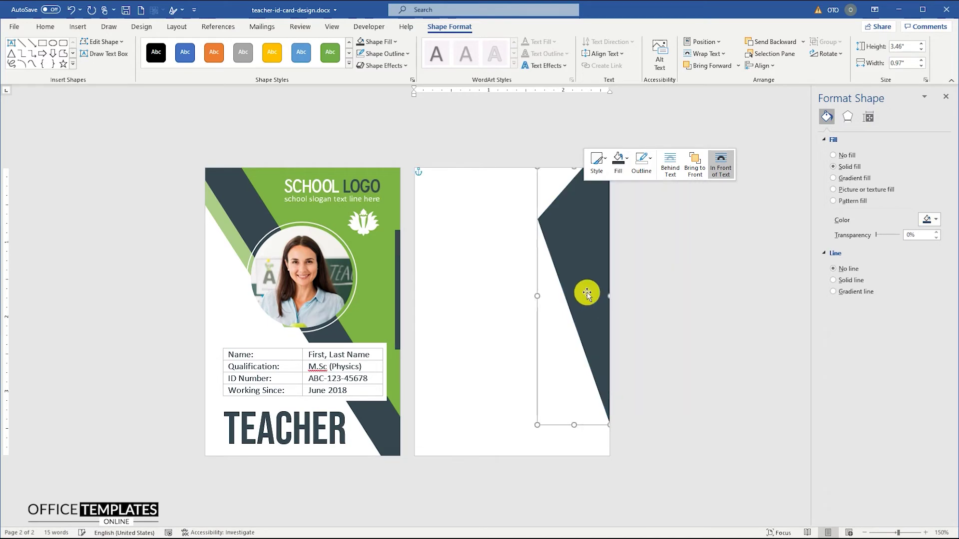
Duplicate the dark freeform onto the left half of the second page and flip the copy horizontally.
drag(589, 237, 493, 268)
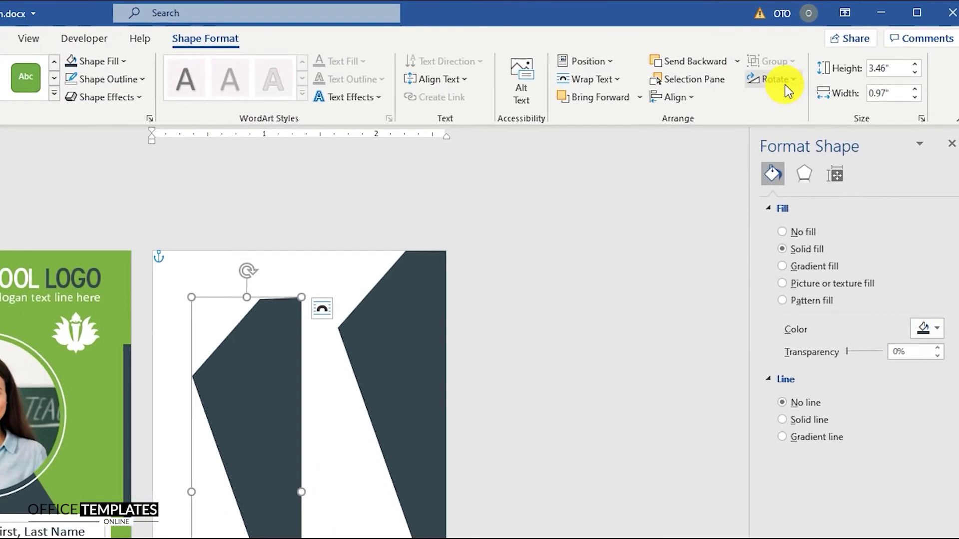
click(827, 54)
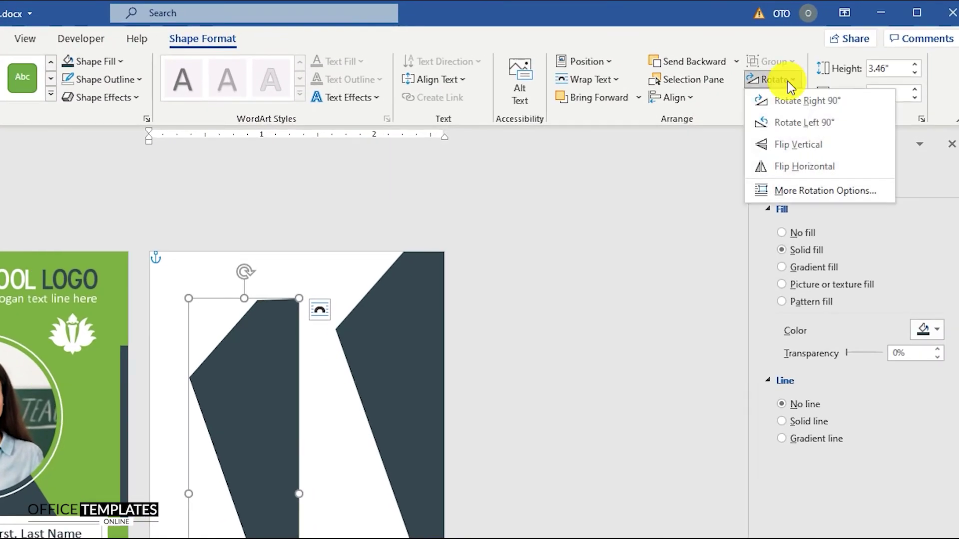
click(849, 110)
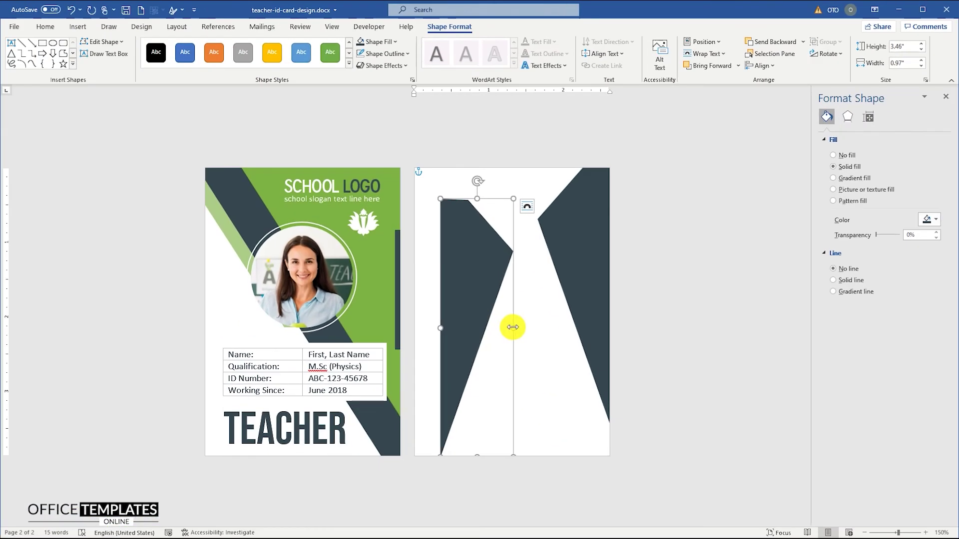
Narrow the flipped copy to 0.58" and place it against the second page's left edge, with its lower tip near the bottom.
drag(510, 326, 486, 326)
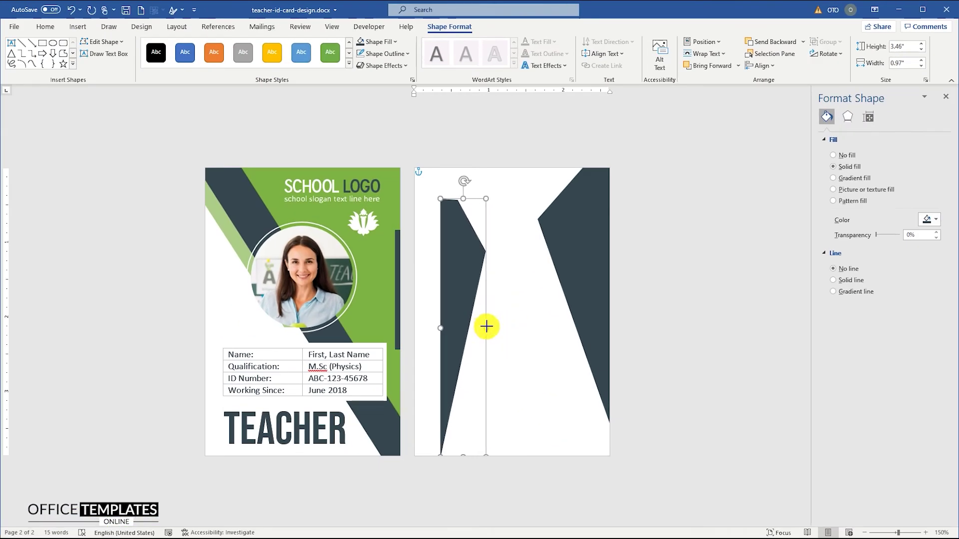
drag(462, 289, 422, 309)
drag(439, 356, 441, 355)
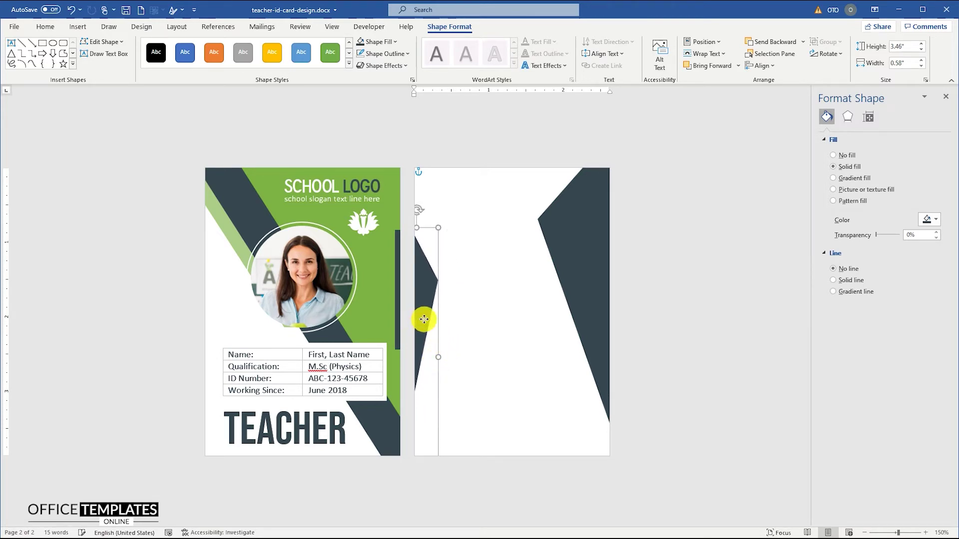
drag(426, 317, 424, 326)
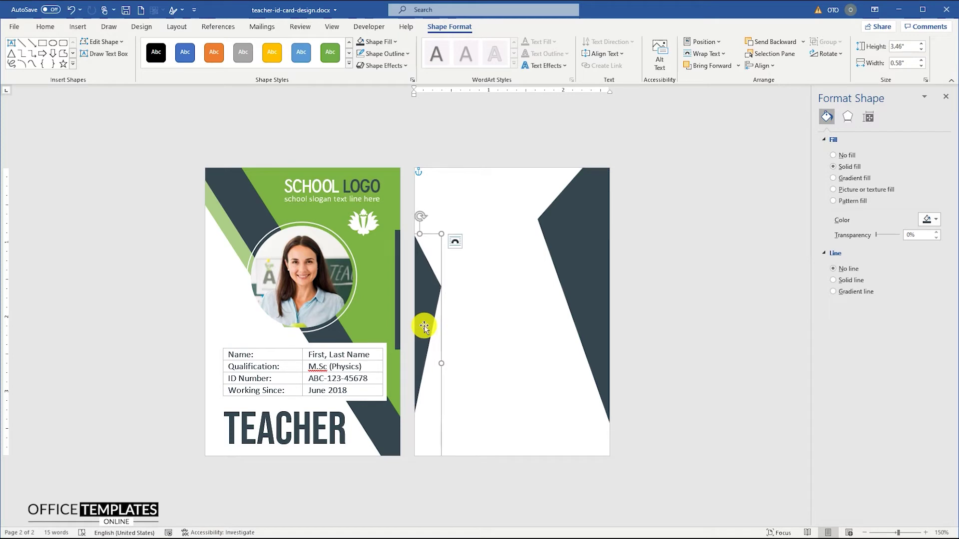
key(Down)
drag(429, 302, 430, 326)
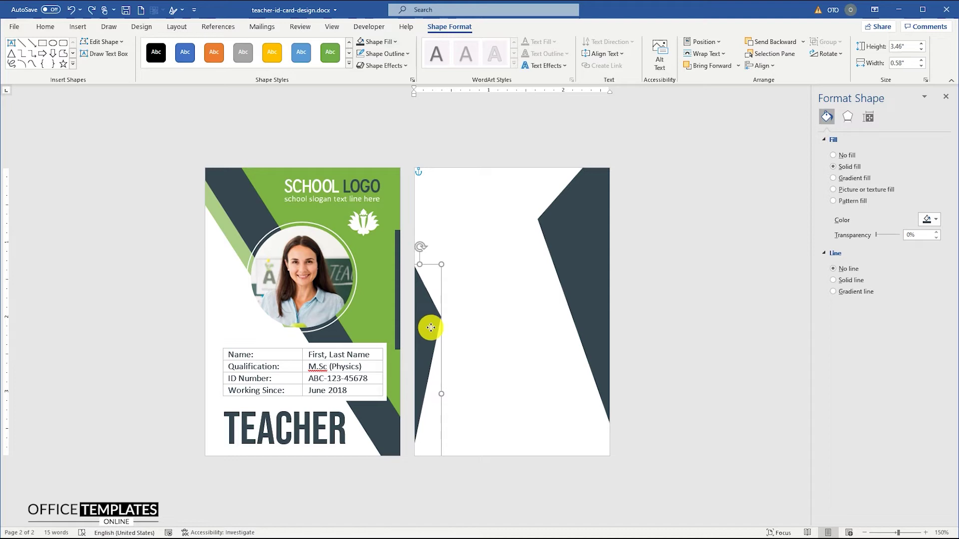
click(495, 353)
Copy the white lotus logo emblem from the front to the upper middle of the second page.
click(370, 223)
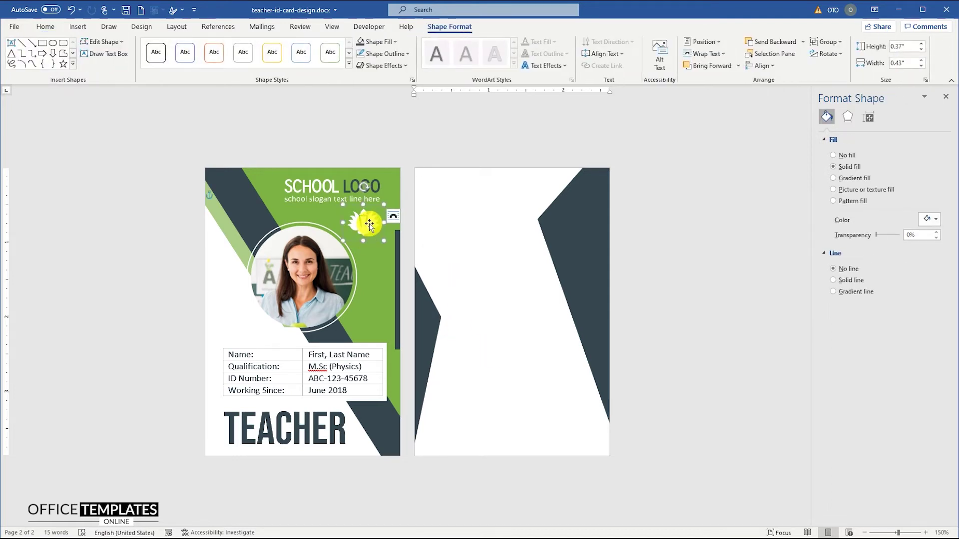
drag(513, 196, 513, 197)
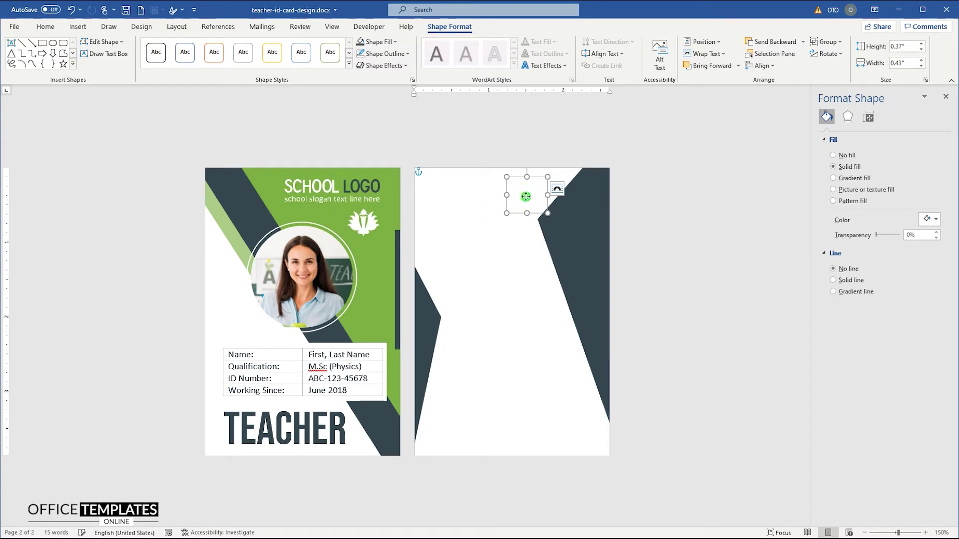
Fill the lotus emblem copy on the second page with the recently used green.
right_click(526, 197)
click(561, 170)
click(560, 305)
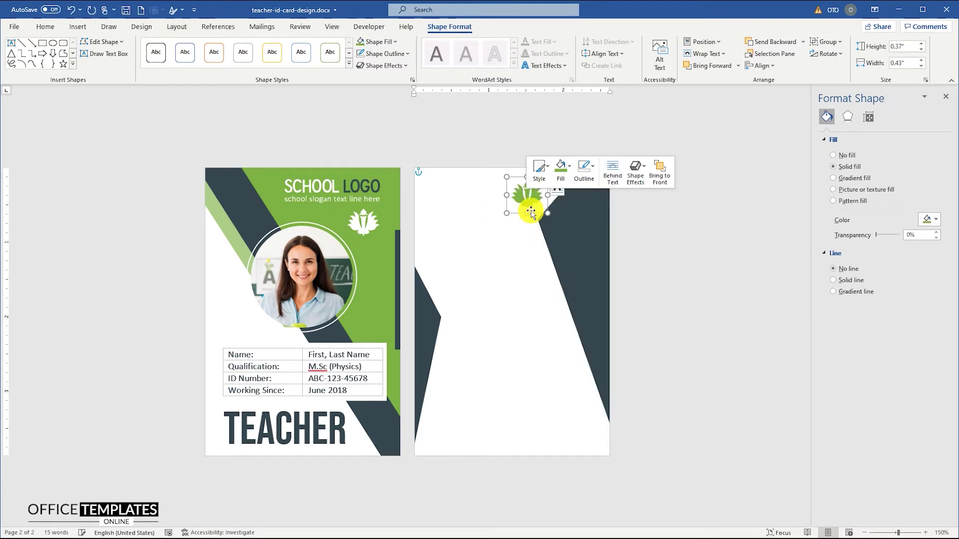
drag(532, 198, 534, 198)
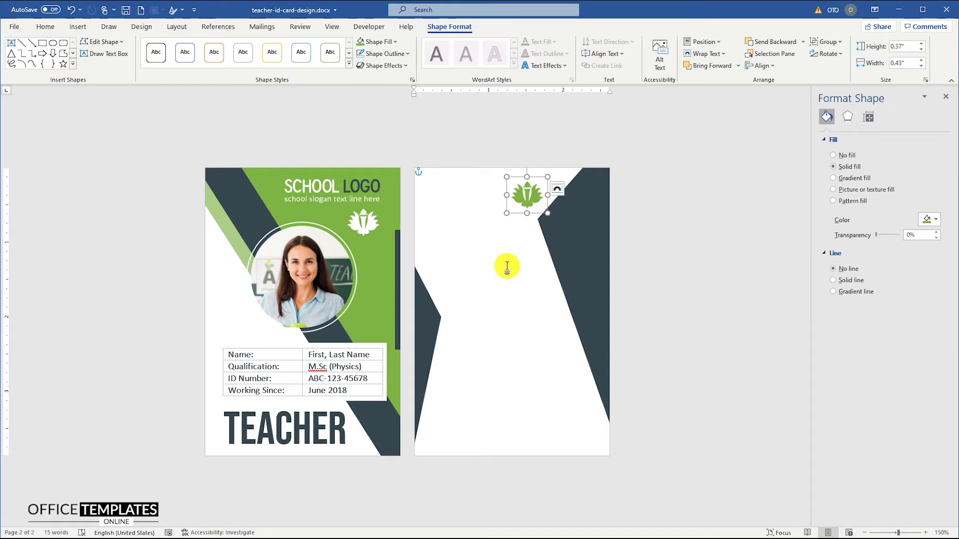
click(507, 266)
Copy the school name and slogan group from the front to the second page and fill its "LOGO" letters with the recent green.
drag(365, 191, 525, 265)
scroll(499, 264, up, 4)
scroll(499, 261, up, 4)
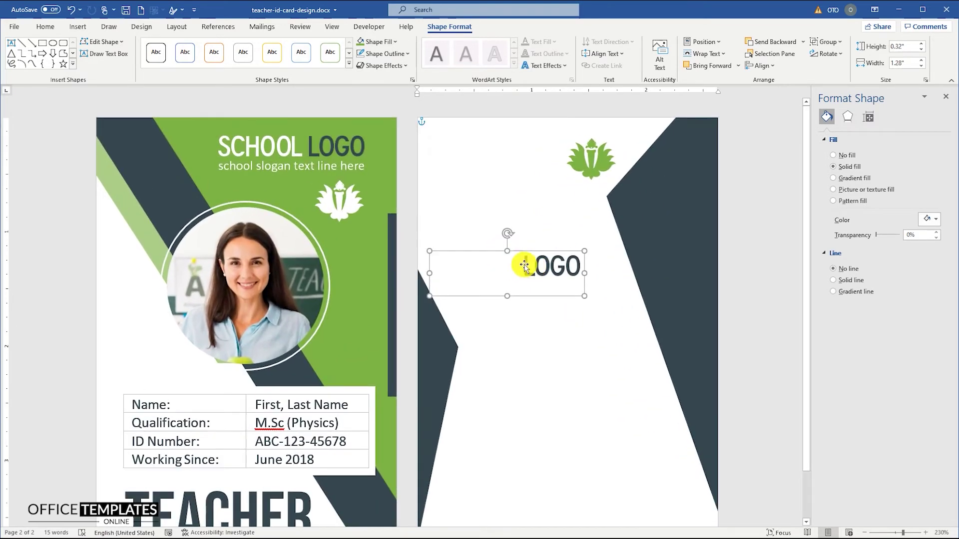
click(528, 262)
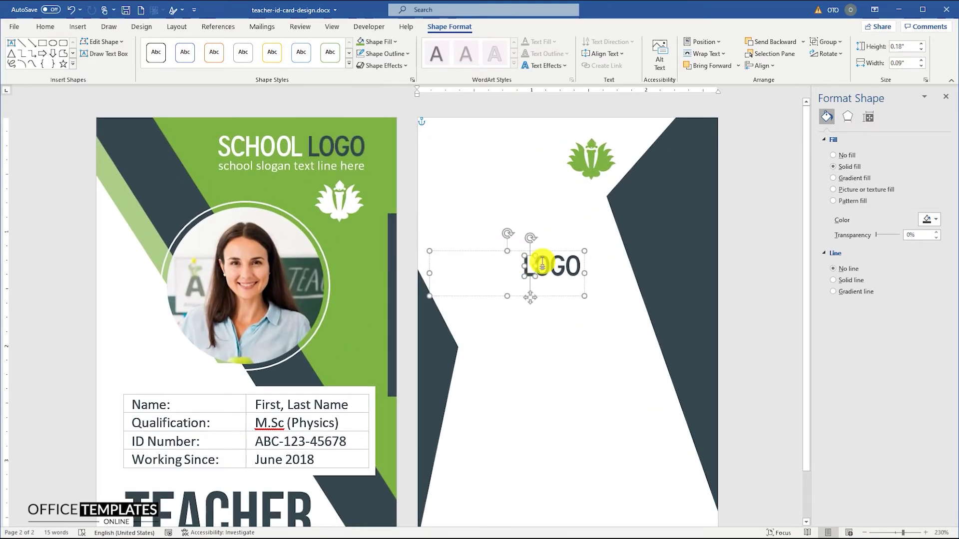
right_click(574, 258)
click(609, 231)
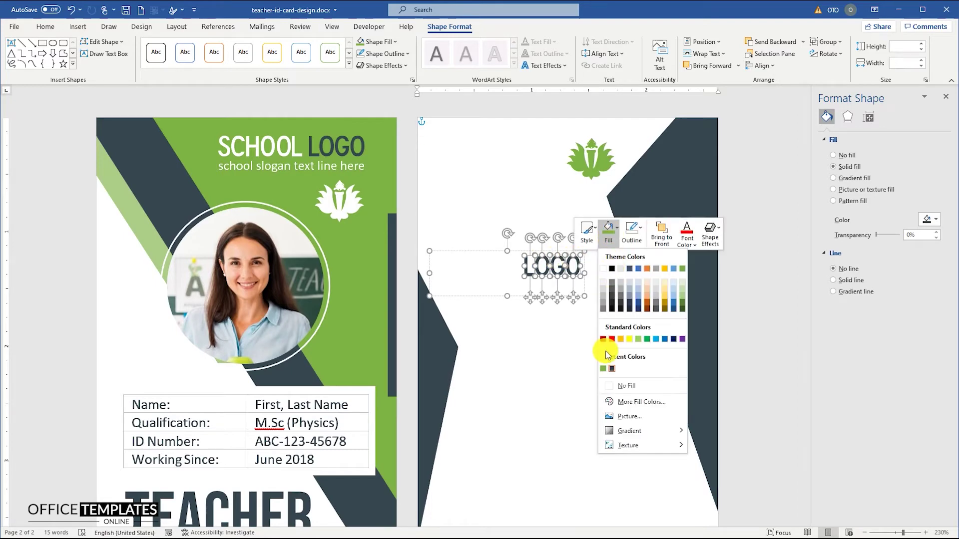
click(604, 370)
Rotate the copied school name and slogan 90° clockwise and place it on the upper part of the second page's right dark shape.
click(526, 268)
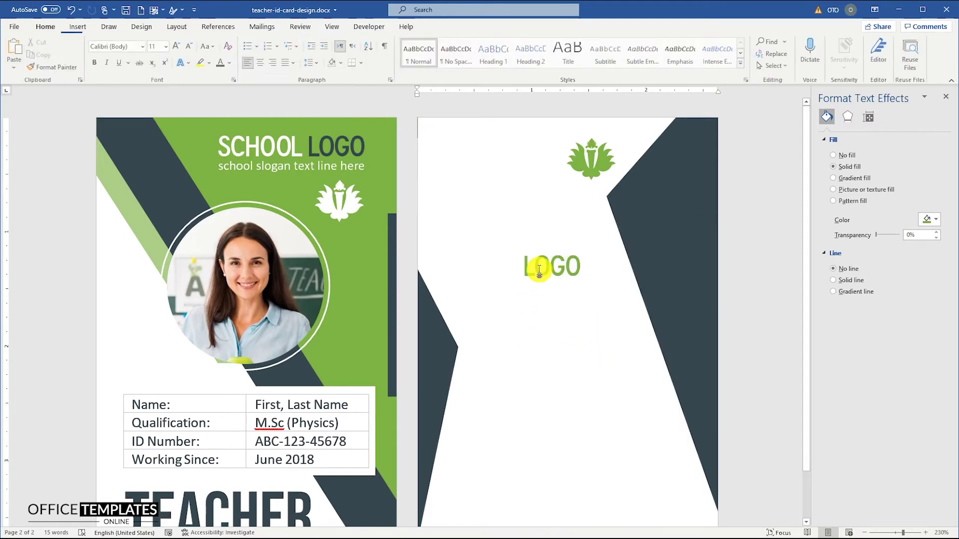
drag(508, 233, 699, 222)
scroll(574, 278, down, 9)
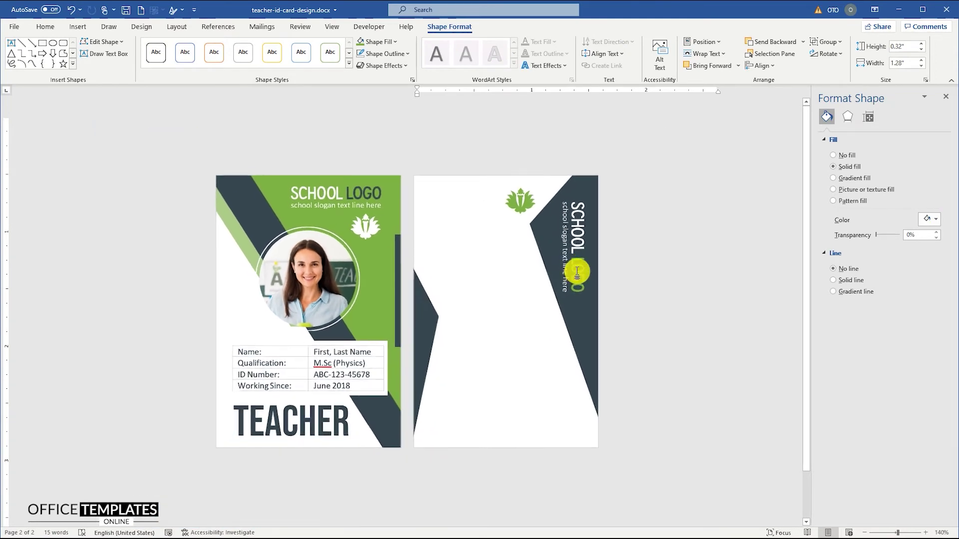
drag(585, 237, 586, 233)
scroll(595, 284, up, 1)
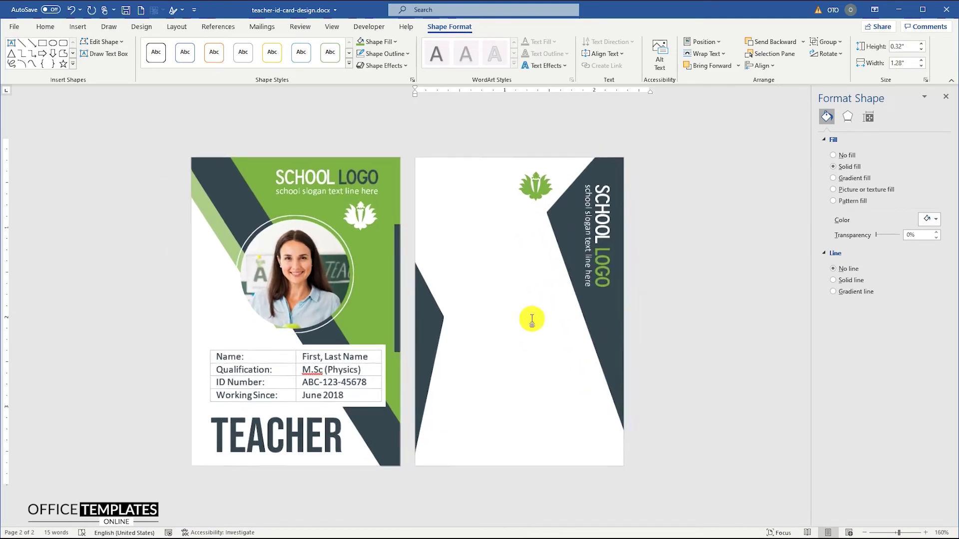
click(535, 314)
Draw a text box about 1.58" wide and 1.27" high below the emblem on the second page, containing "Terms & Conditions".
ctrl+scroll(484, 303, up, 8)
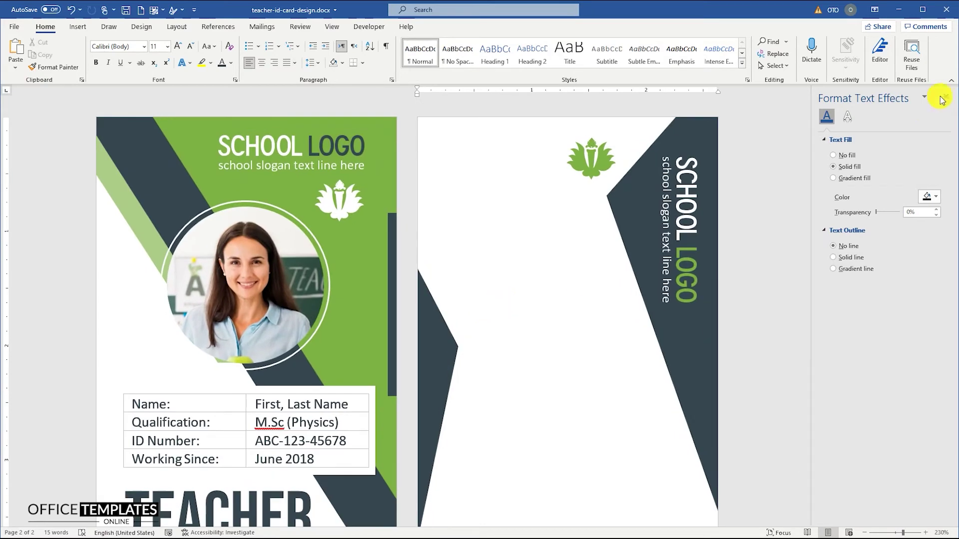
click(77, 26)
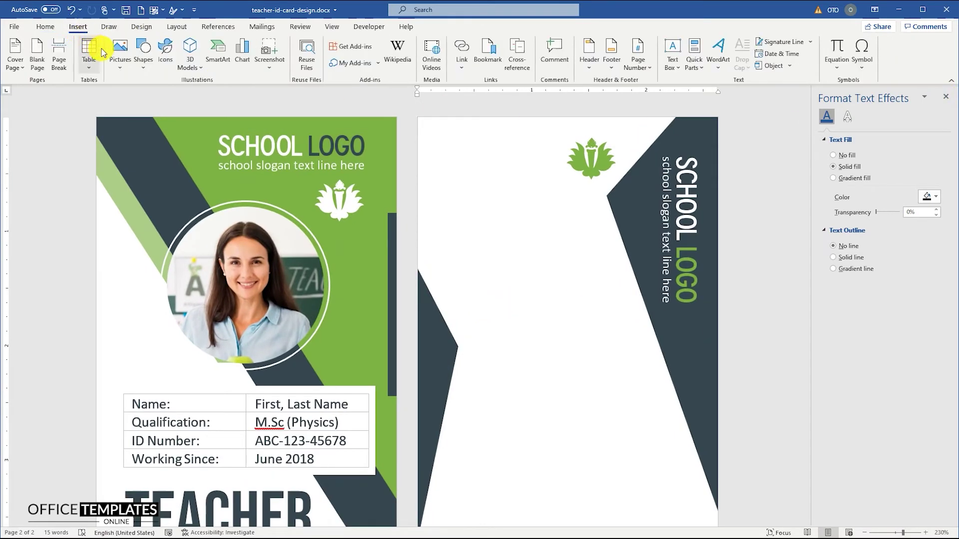
click(143, 59)
click(139, 94)
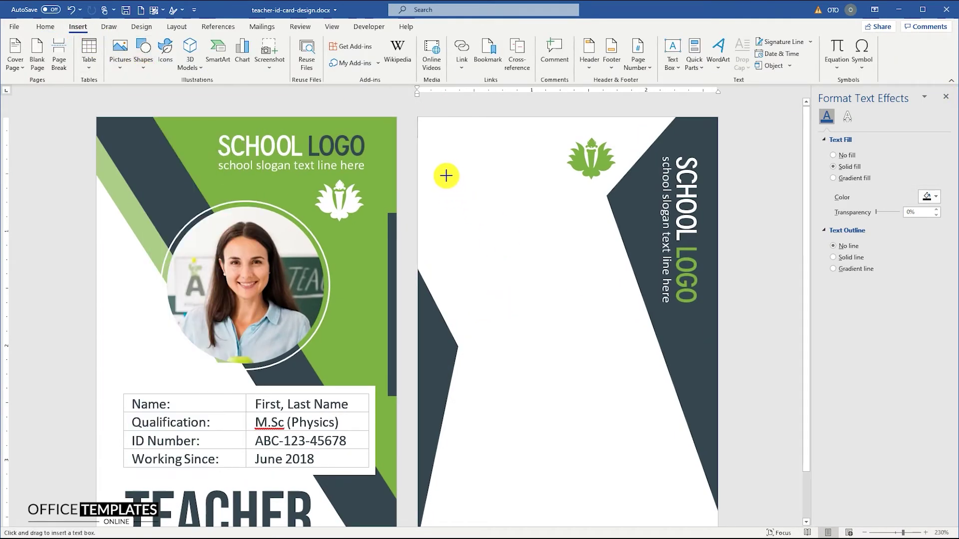
drag(430, 171, 611, 316)
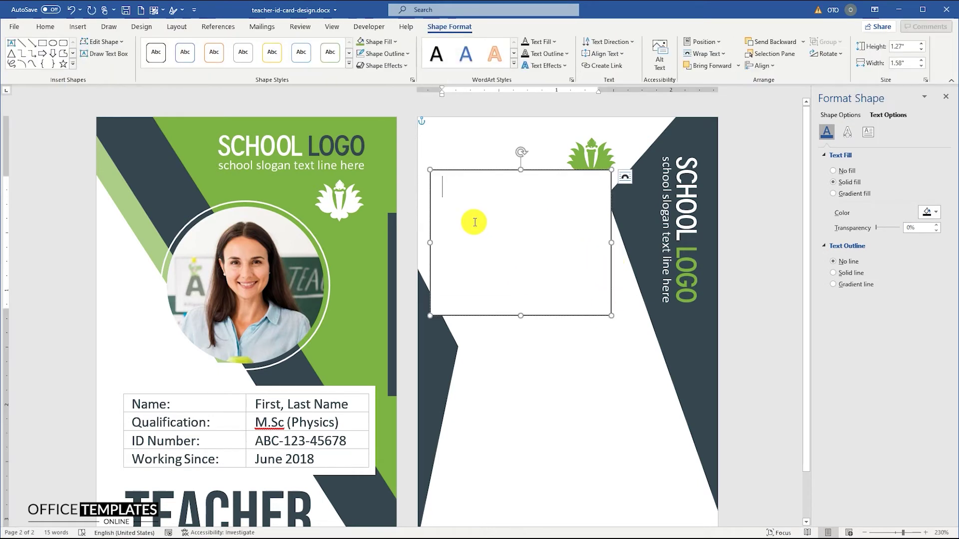
text(Terms & Conditions)
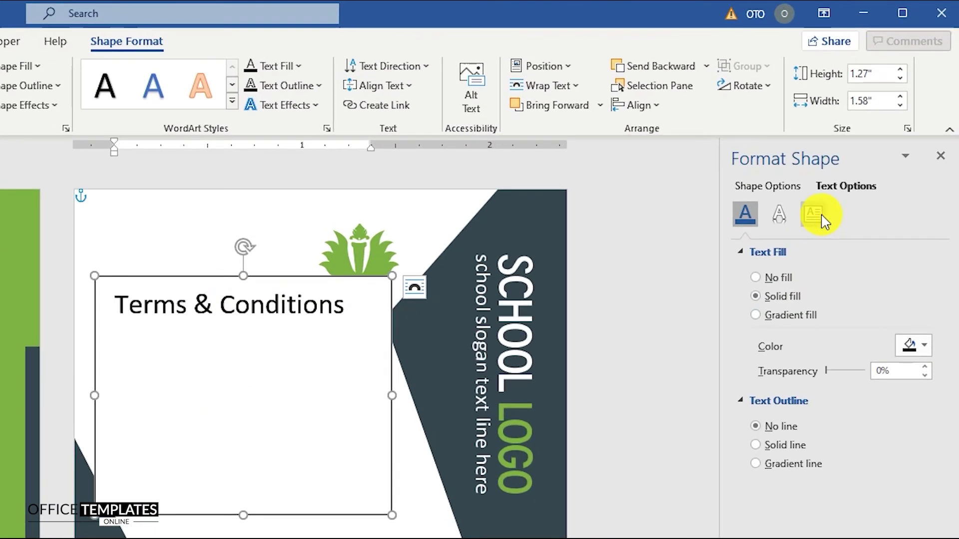
Set the text box's left, right, top and bottom inner margins to 0".
click(821, 217)
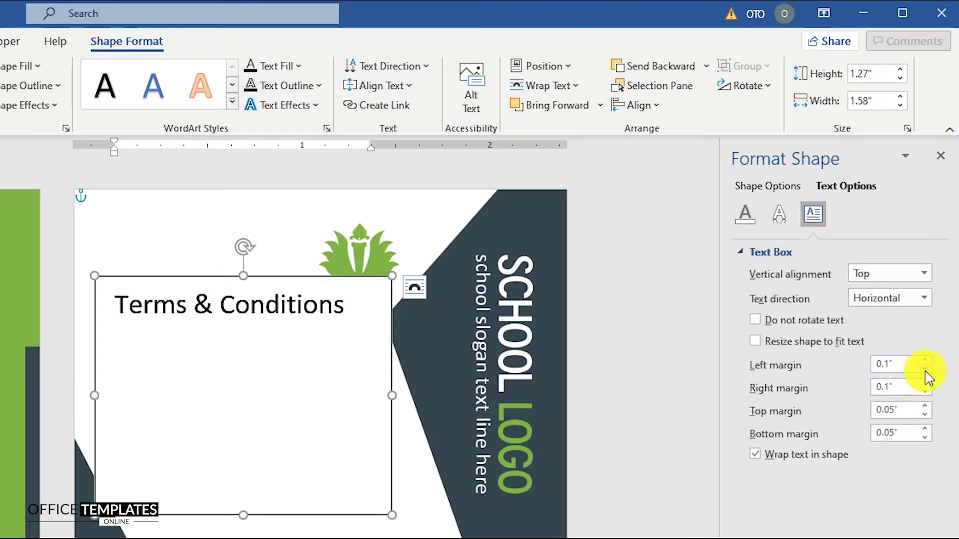
click(924, 369)
click(925, 392)
click(924, 415)
click(924, 437)
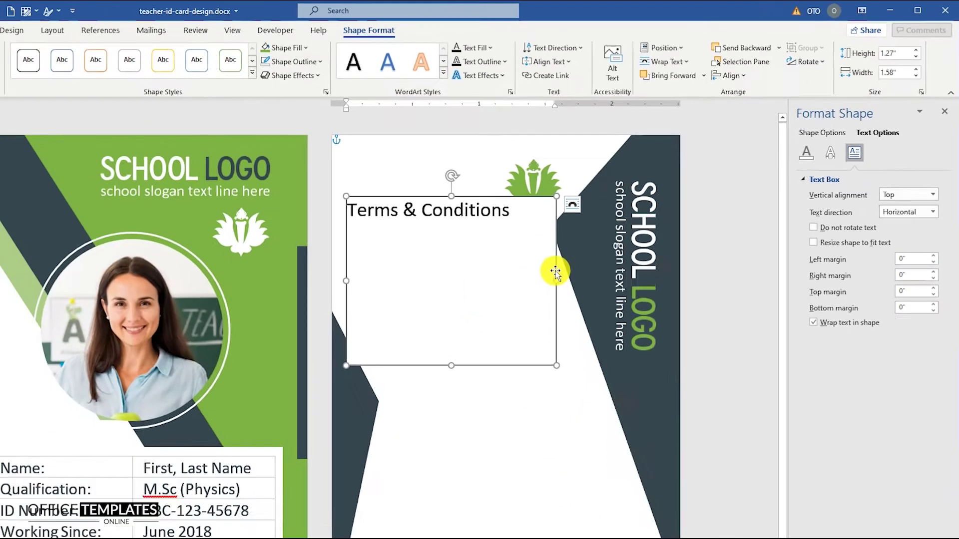
Remove the text box's fill and outline, and move it slightly down and right so its heading sits just below the emblem.
right_click(336, 376)
click(645, 205)
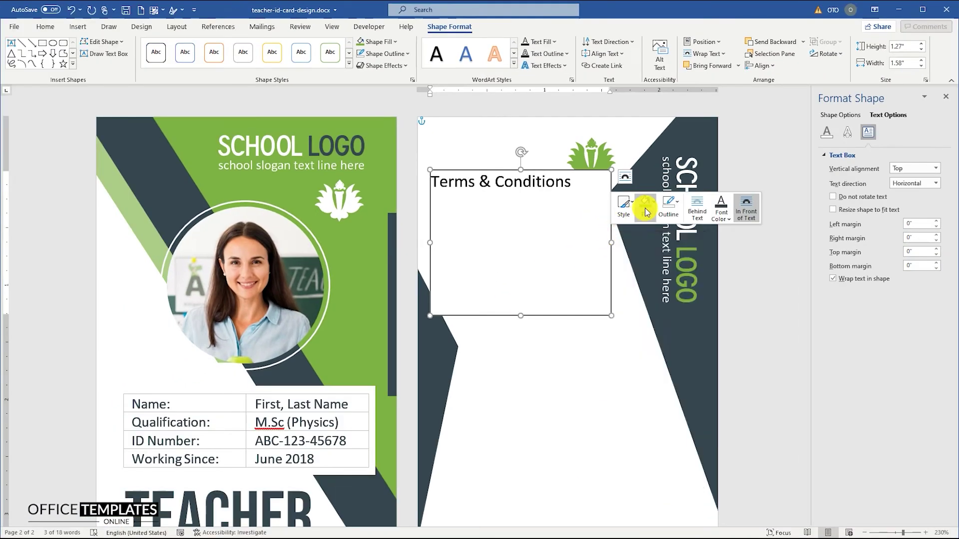
click(663, 360)
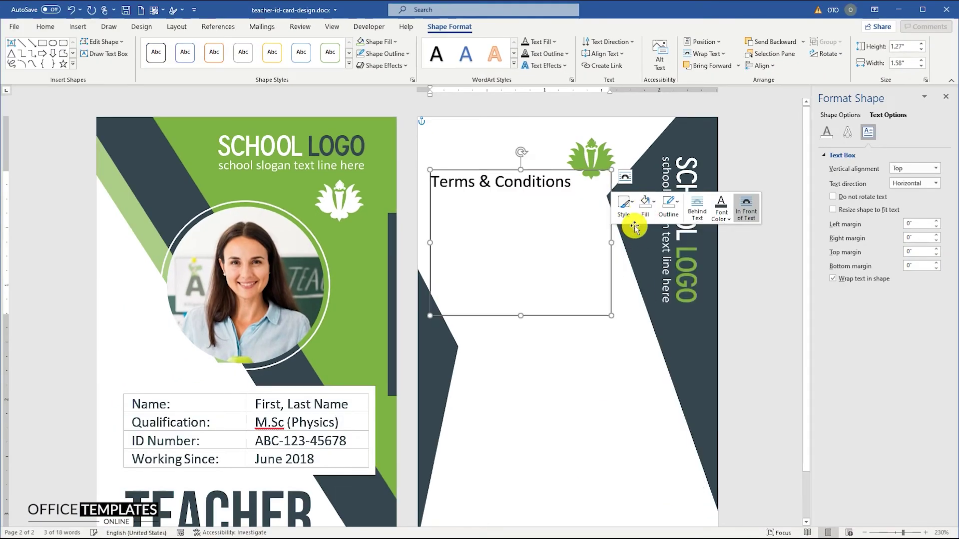
click(668, 205)
click(687, 359)
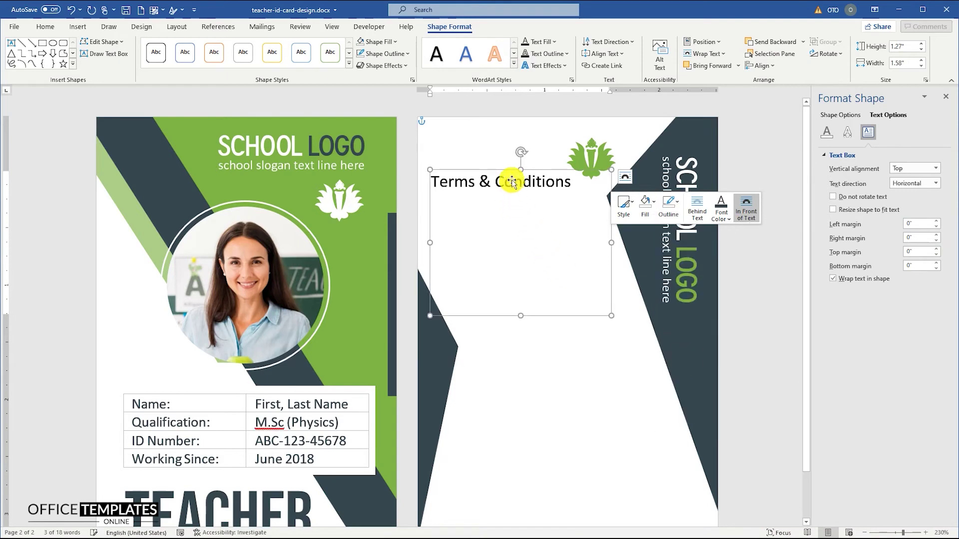
drag(504, 172, 510, 181)
drag(512, 186, 510, 192)
Add a second line reading "Lorem" under the heading and remove the space after the paragraphs in the text box.
click(581, 205)
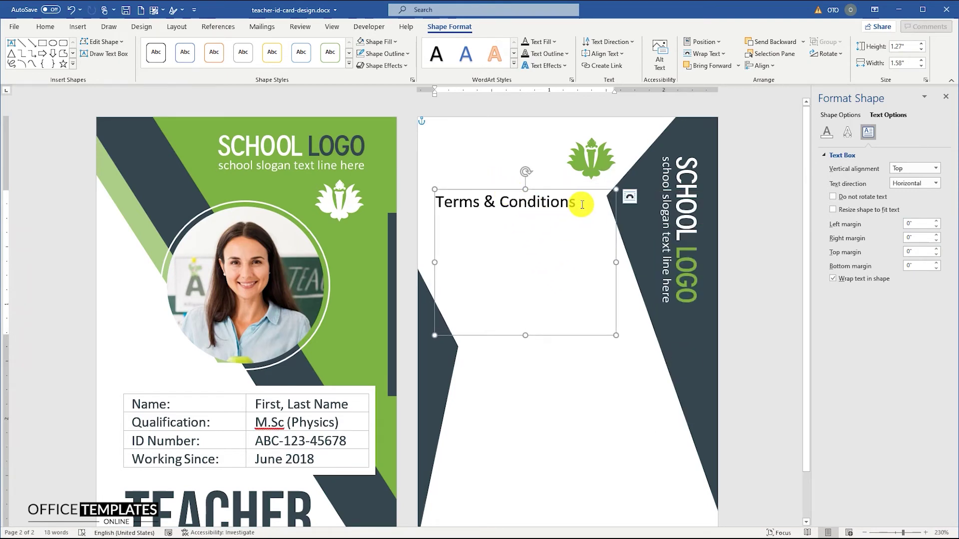
key(Return)
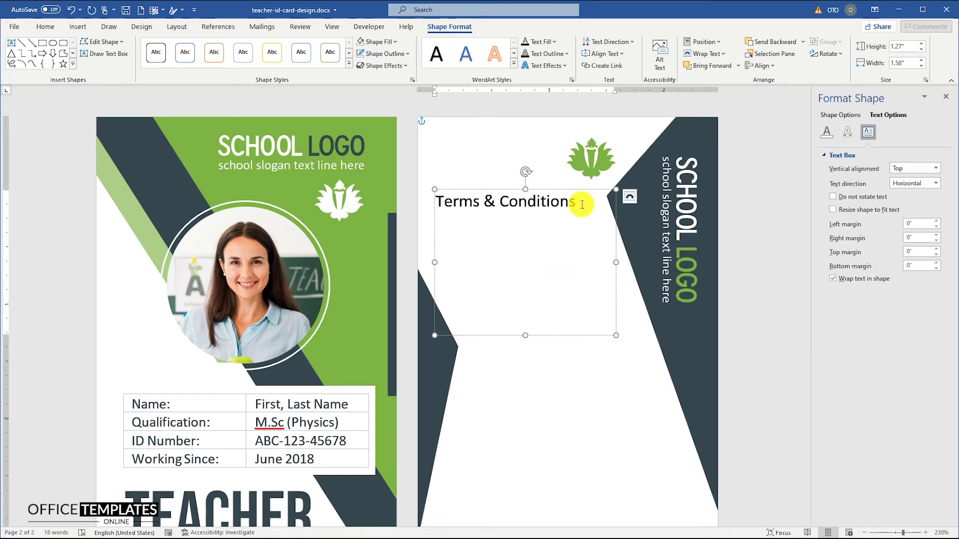
key(ctrl+shift+End)
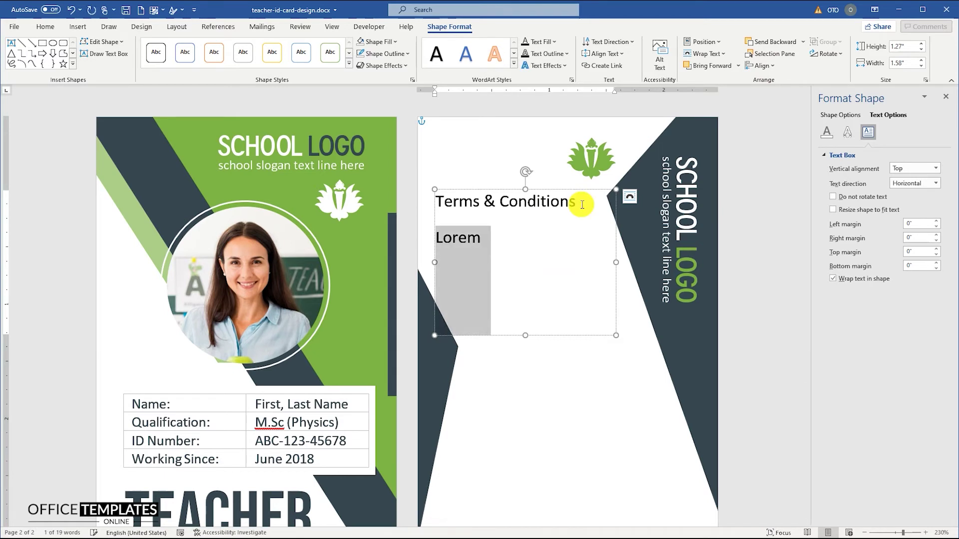
click(478, 239)
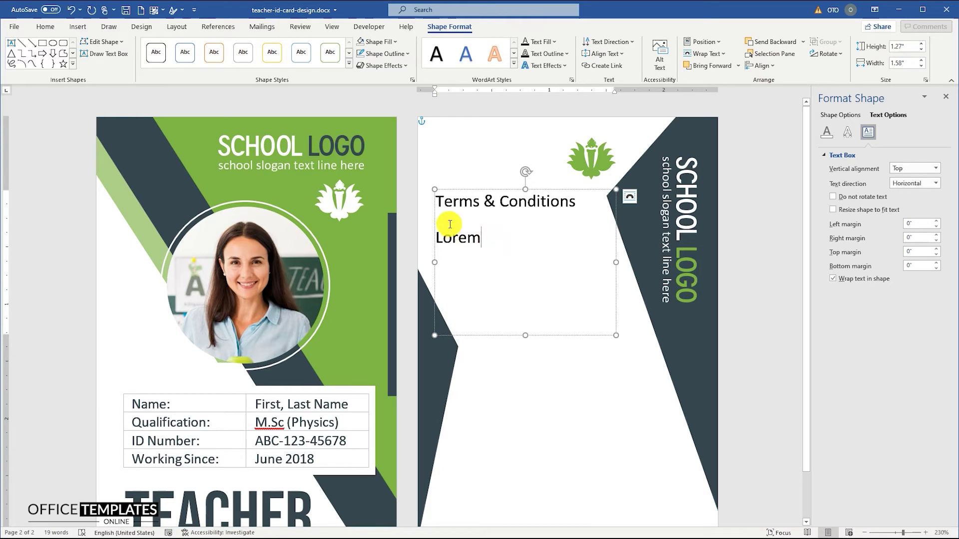
triple_click(407, 199)
click(55, 27)
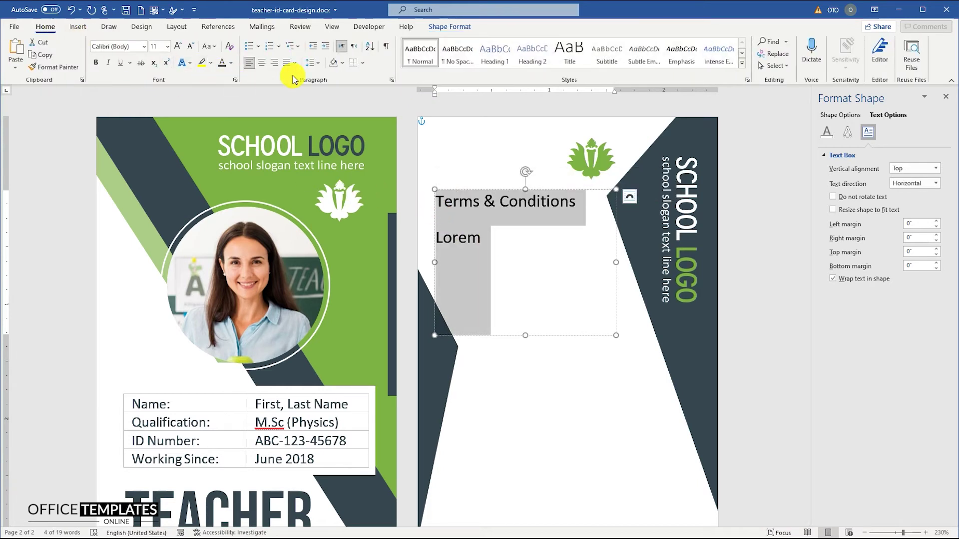
click(319, 64)
click(343, 194)
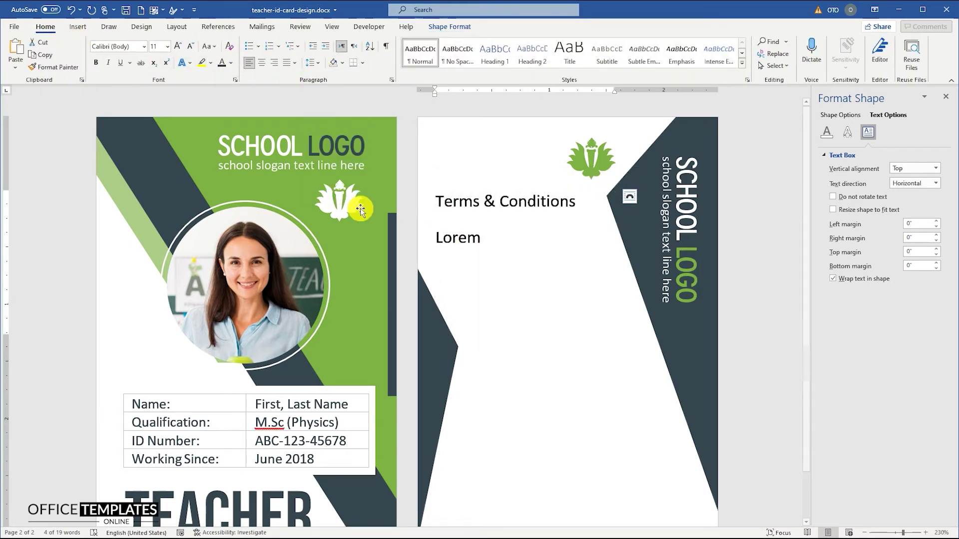
Set the font size of the "Lorem" line to 6 pt.
triple_click(450, 233)
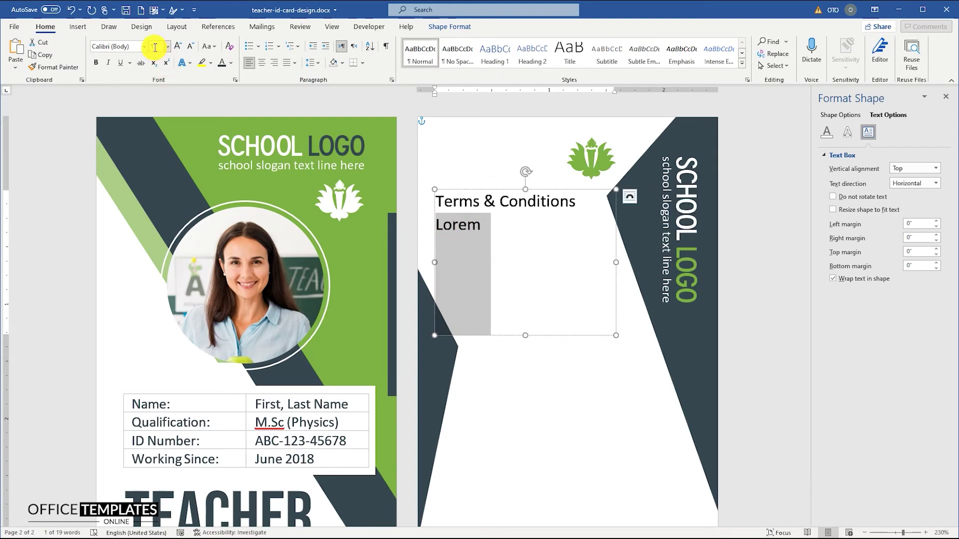
text(6)
key(Return)
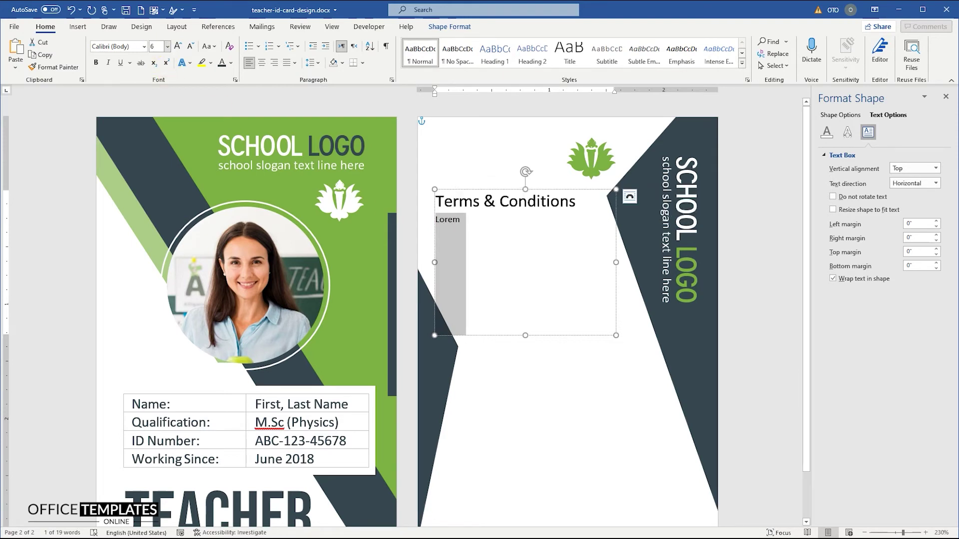
Extend the line to "Lorem ipsum dolor sit amet…" and add placeholder paragraphs beginning "Incididunt ut labore" and "Ullamco laboris nisi".
click(464, 226)
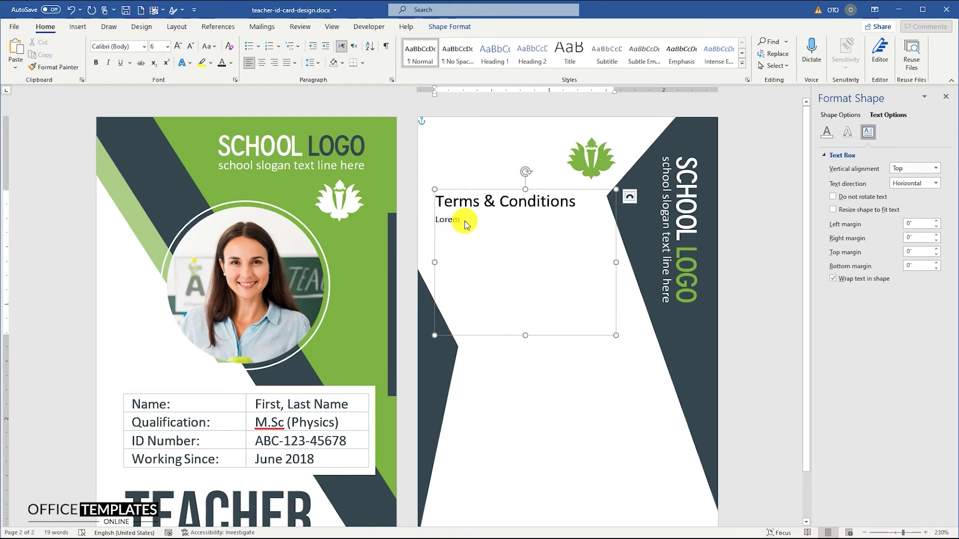
text(ip)
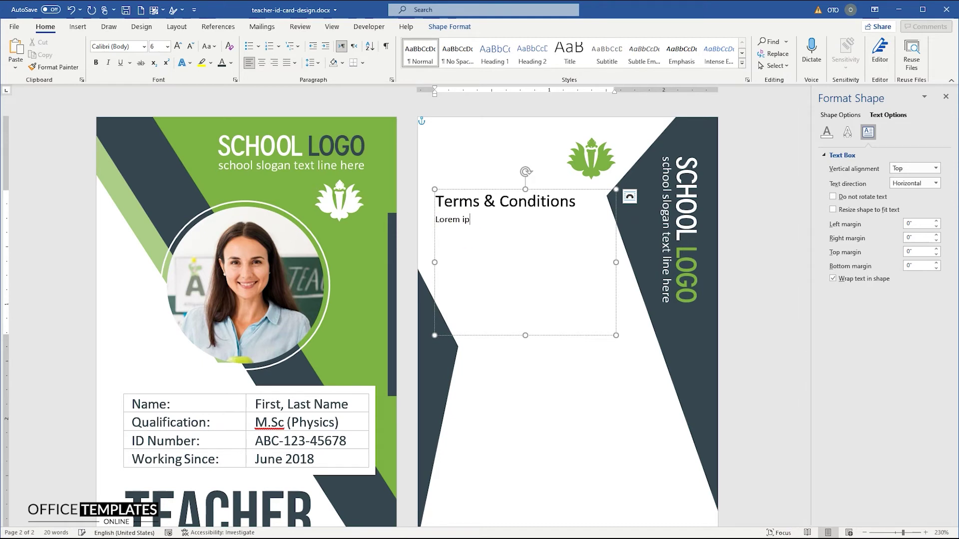
text(sum)
text(dolor sit amet, consectetur adipiscing elit, sed do eiusmod tempor Incididunt ut labore et dolore magna aliqua. Ullamco laboris nisi ut aliquip ex ea commodo consequat)
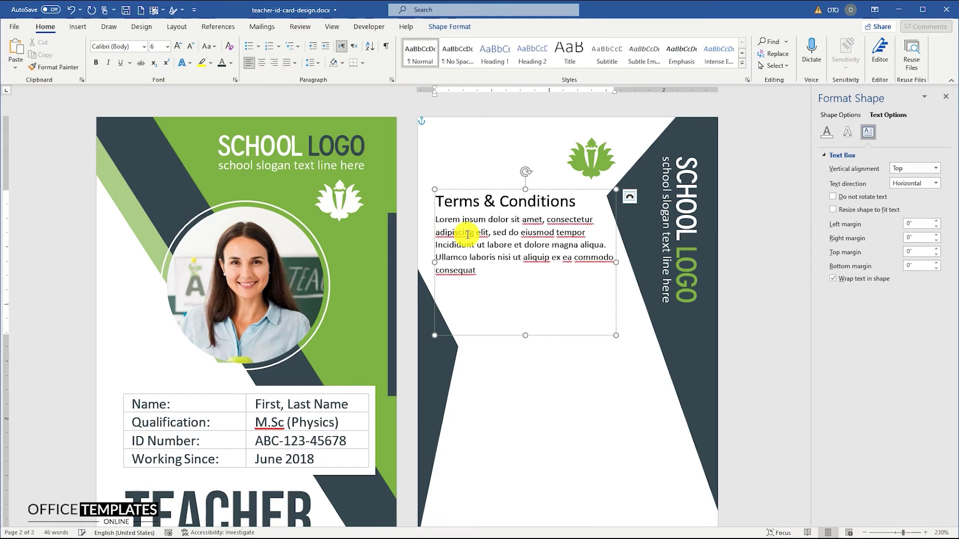
Turn the three placeholder paragraphs under the heading into a bulleted list and reduce its hanging indent.
drag(482, 278, 432, 218)
click(249, 48)
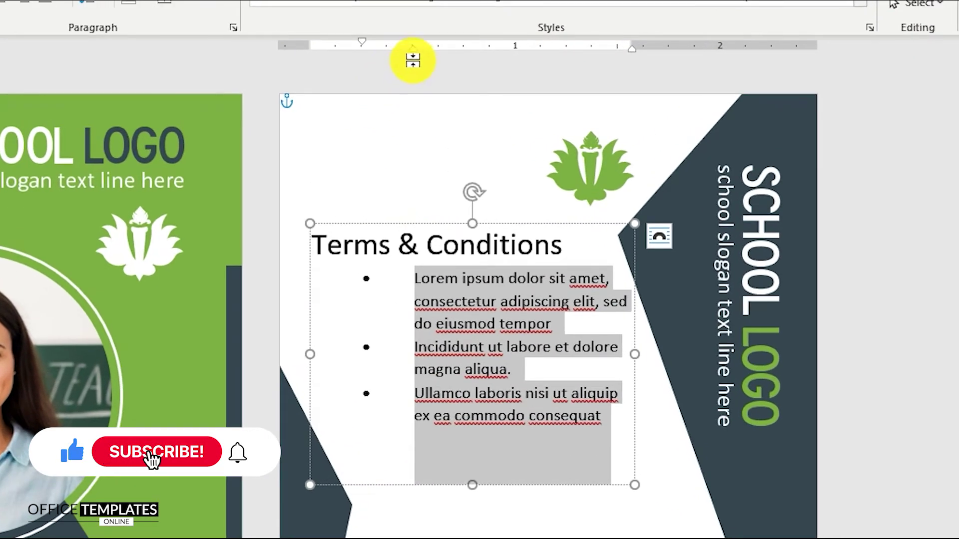
drag(412, 46, 355, 55)
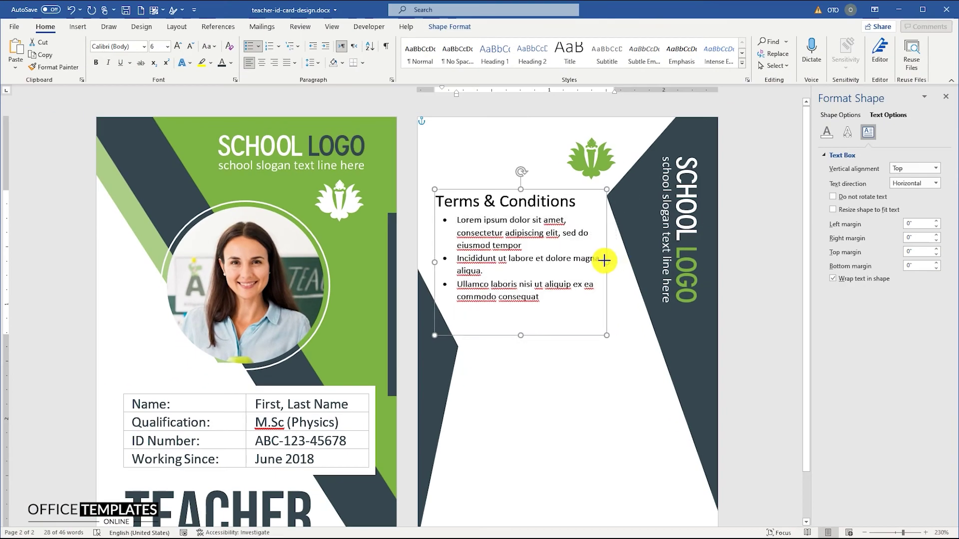
Shrink the text box's width and height to fit the bulleted text closely, and shift the box slightly right and down.
drag(604, 260, 597, 259)
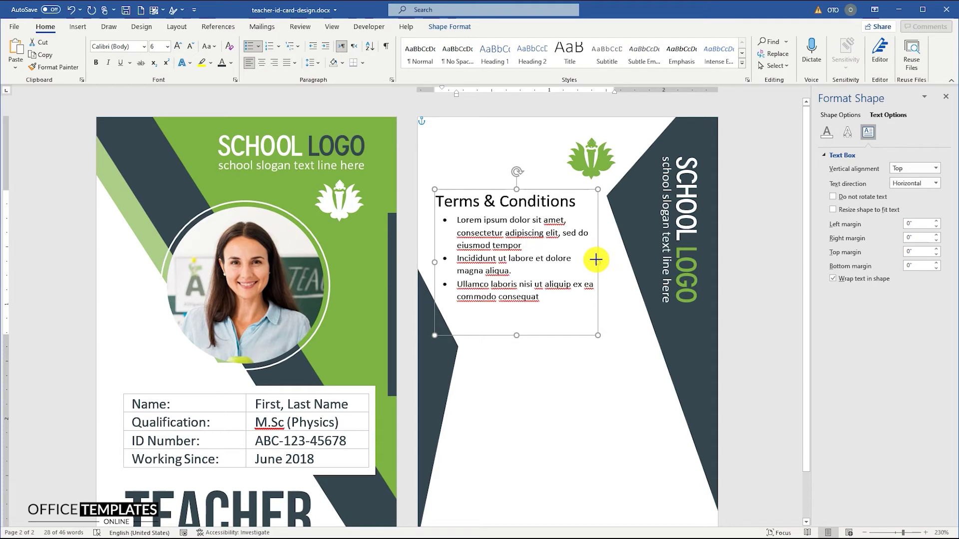
drag(517, 332, 518, 306)
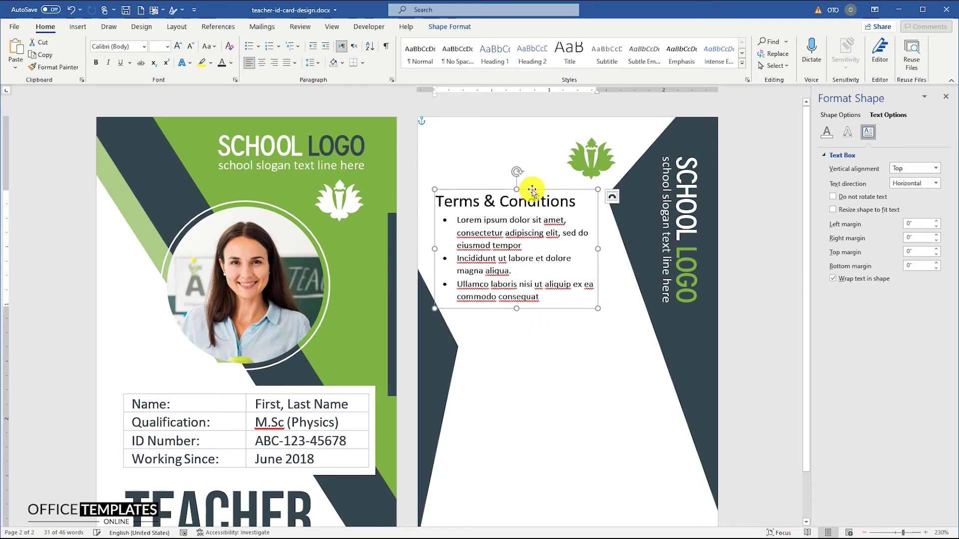
drag(532, 190, 540, 194)
scroll(541, 216, down, 2)
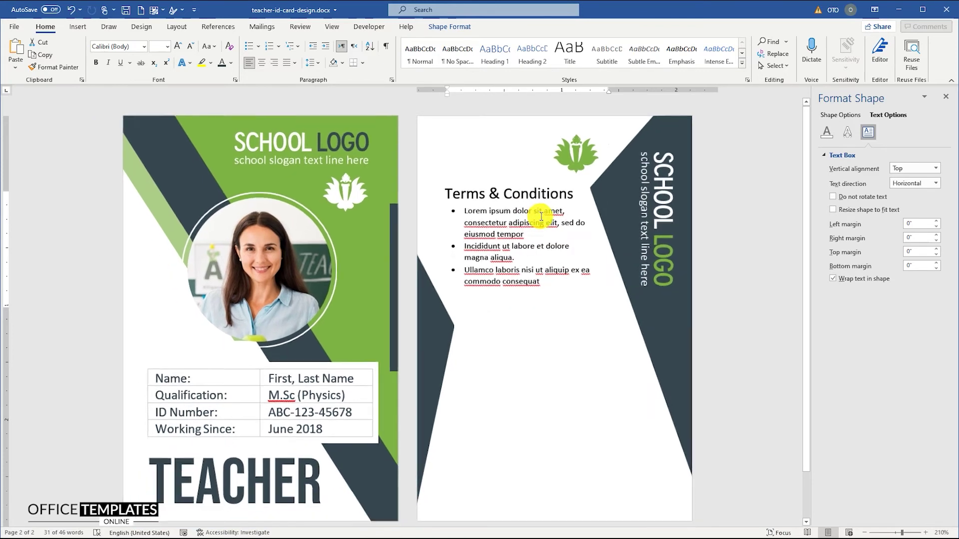
scroll(541, 216, down, 4)
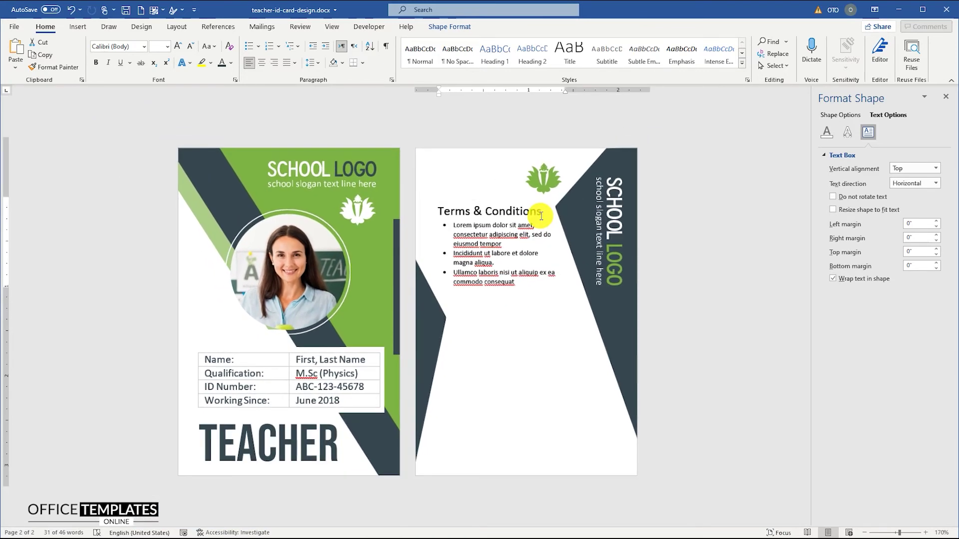
Duplicate the Terms & Conditions text box directly below the original and replace its contents with the heading "Signature Authority".
scroll(541, 216, down, 1)
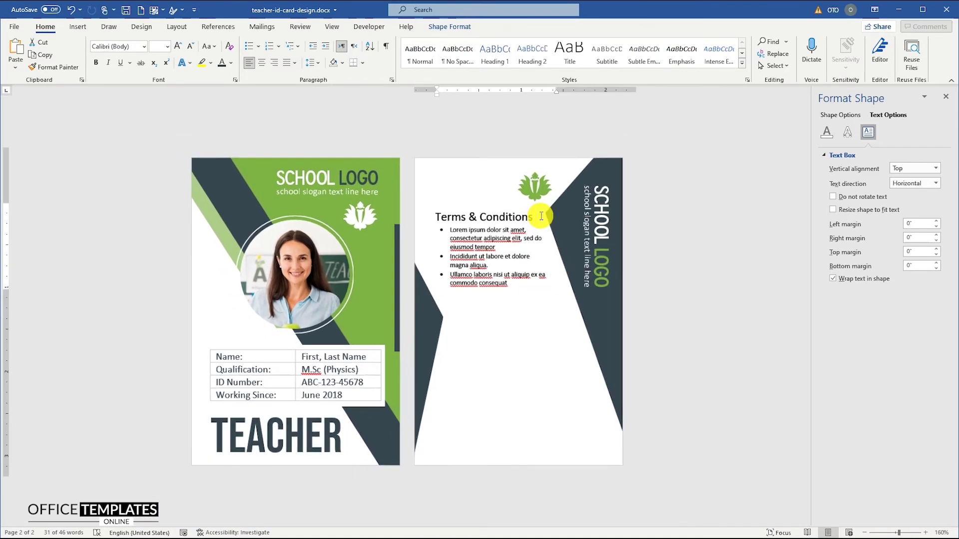
click(500, 319)
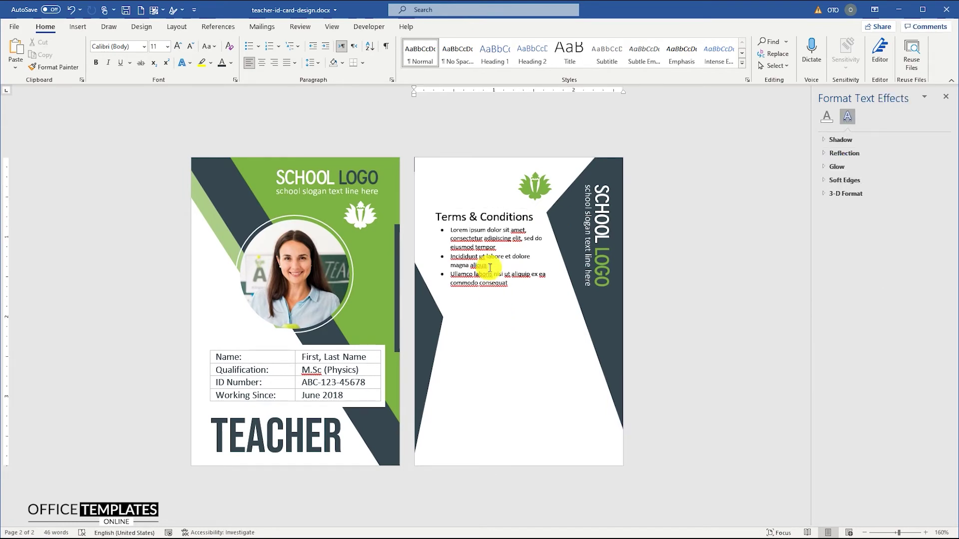
click(501, 216)
drag(512, 212, 512, 308)
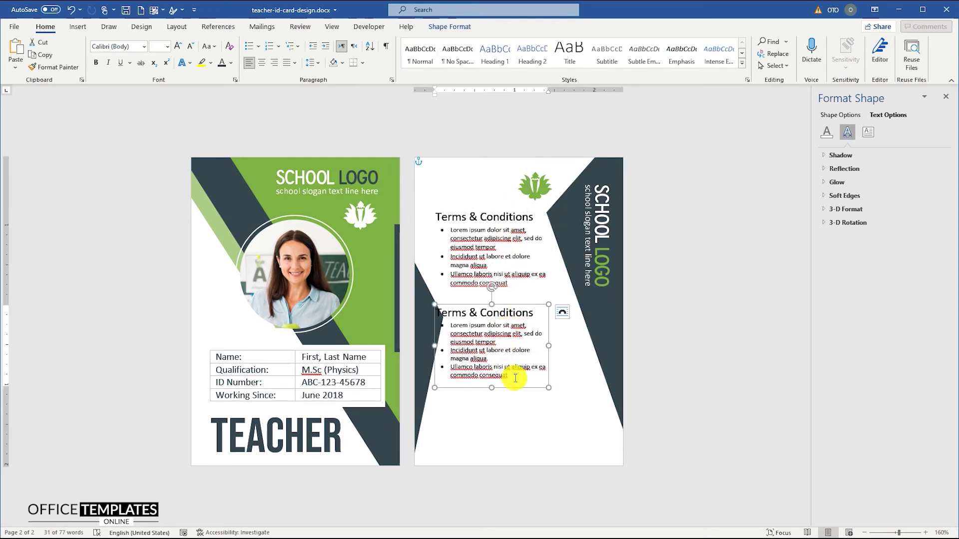
drag(515, 379, 439, 327)
key(Delete)
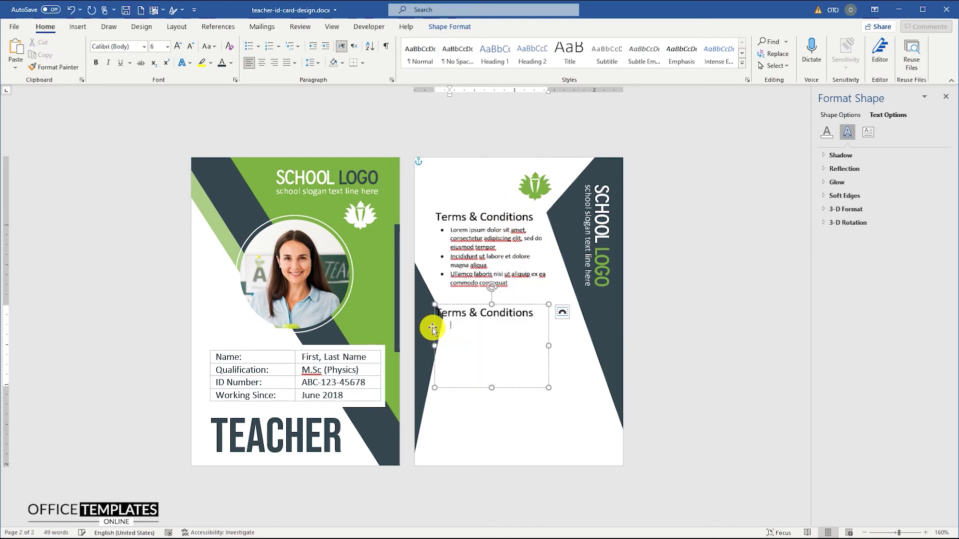
key(ctrl+a)
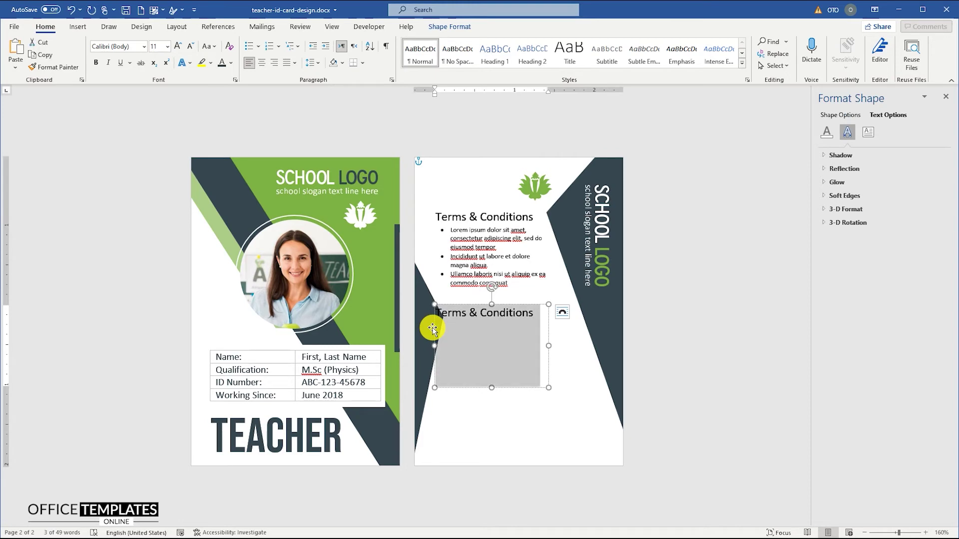
text(Signature Authority)
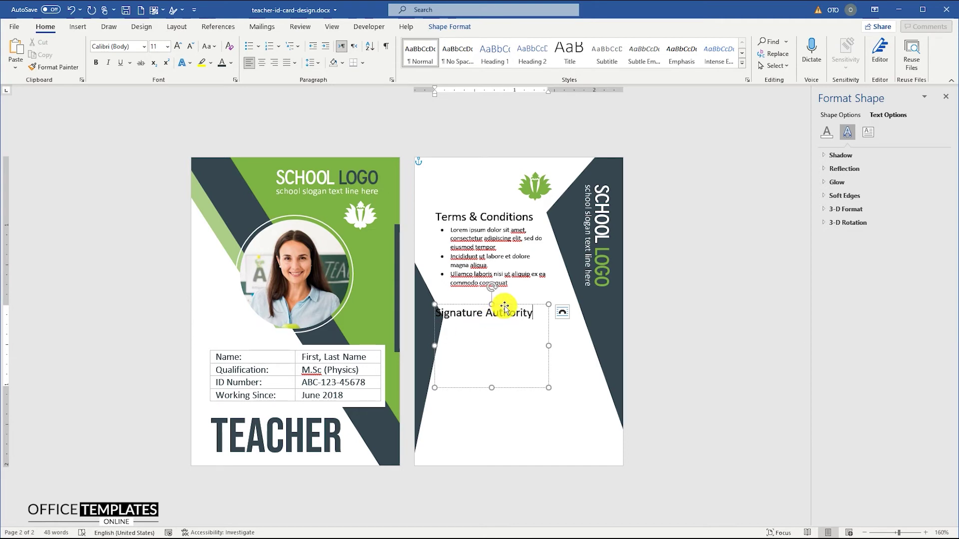
Shift the Signature Authority box slightly right and add a second line "Principal" in 7 pt italic.
drag(505, 307, 527, 303)
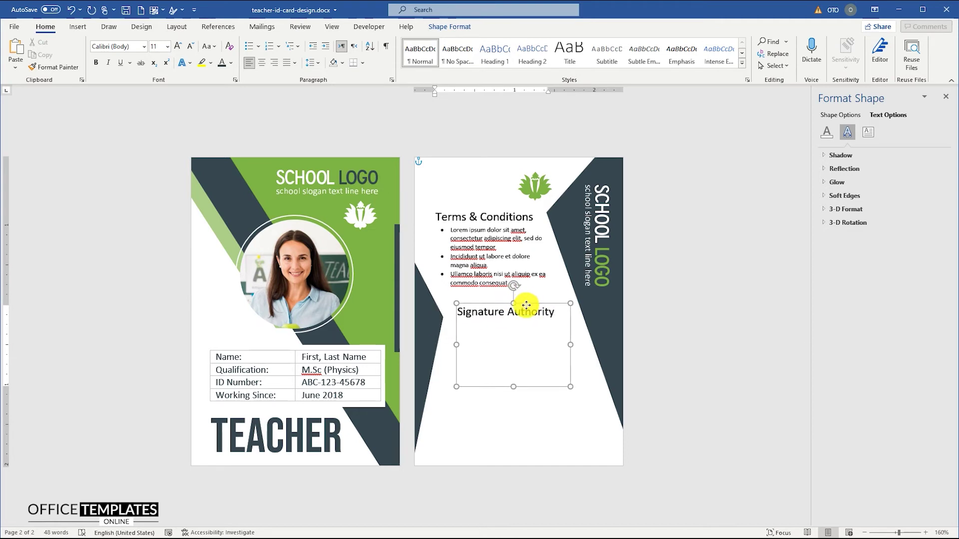
click(559, 311)
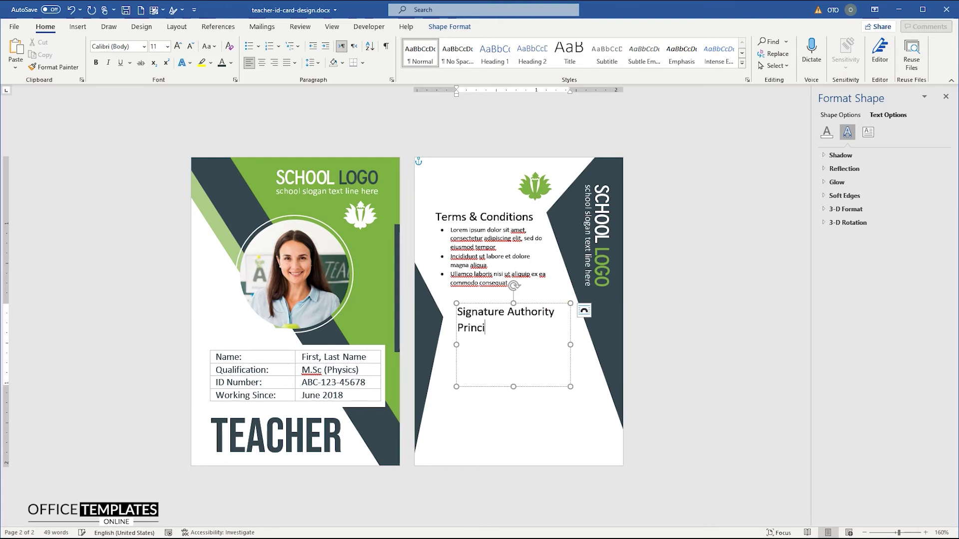
shift+click(560, 311)
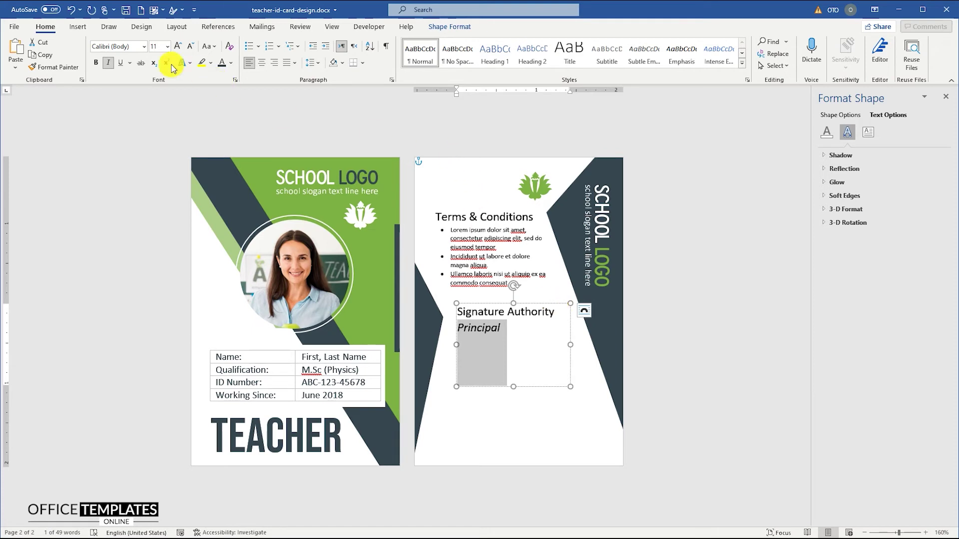
text(7)
key(Return)
click(461, 334)
Center the "Principal" line, shrink the Signature Authority box to fit its two lines, and nudge it right and up.
drag(568, 343, 559, 344)
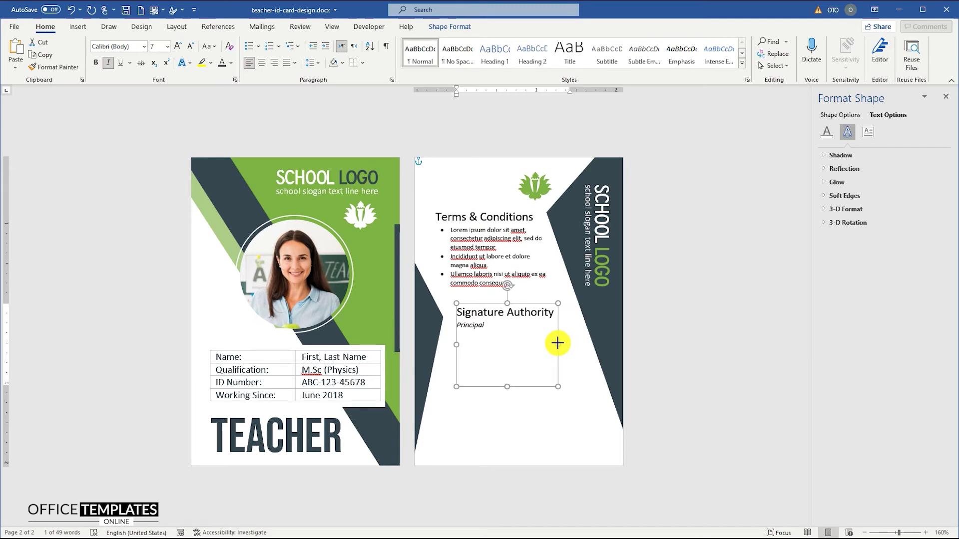
drag(489, 325, 457, 325)
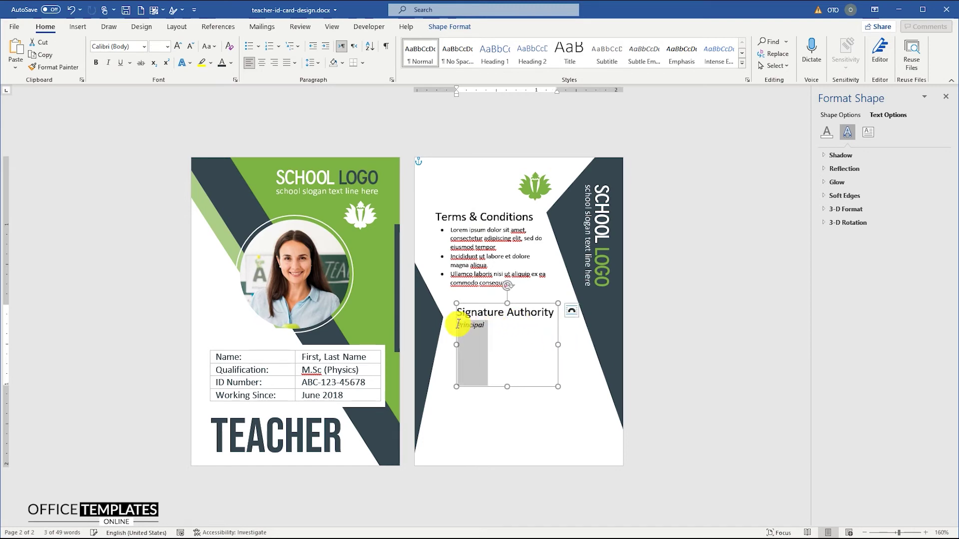
click(262, 63)
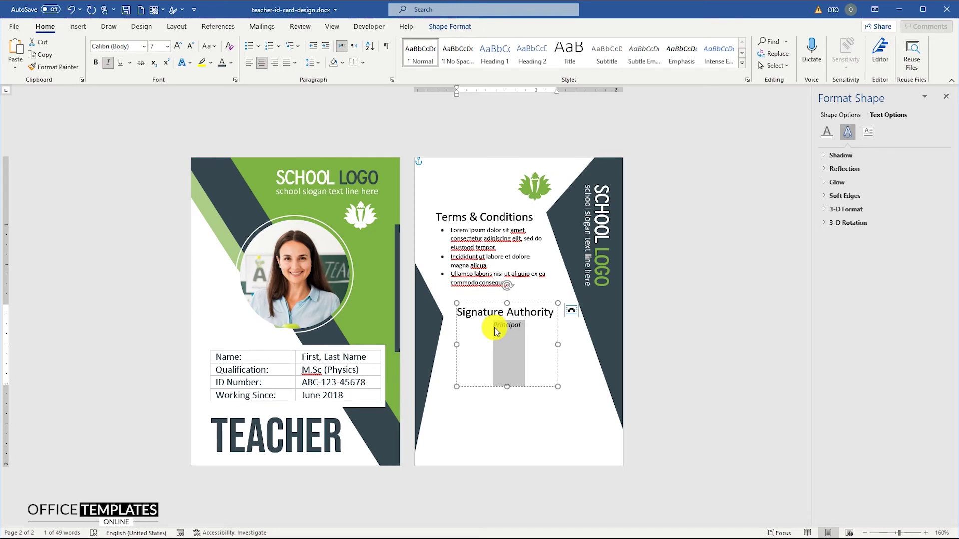
drag(507, 387, 509, 332)
click(522, 304)
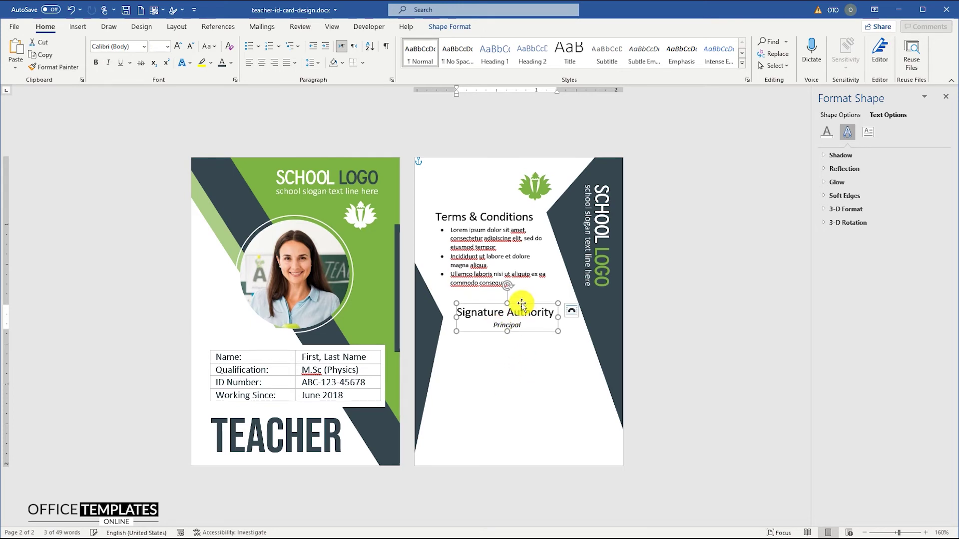
drag(521, 304, 535, 300)
click(532, 342)
Insert the picture signature-1.svg from the temp folder on the back page.
click(78, 27)
click(131, 65)
click(145, 94)
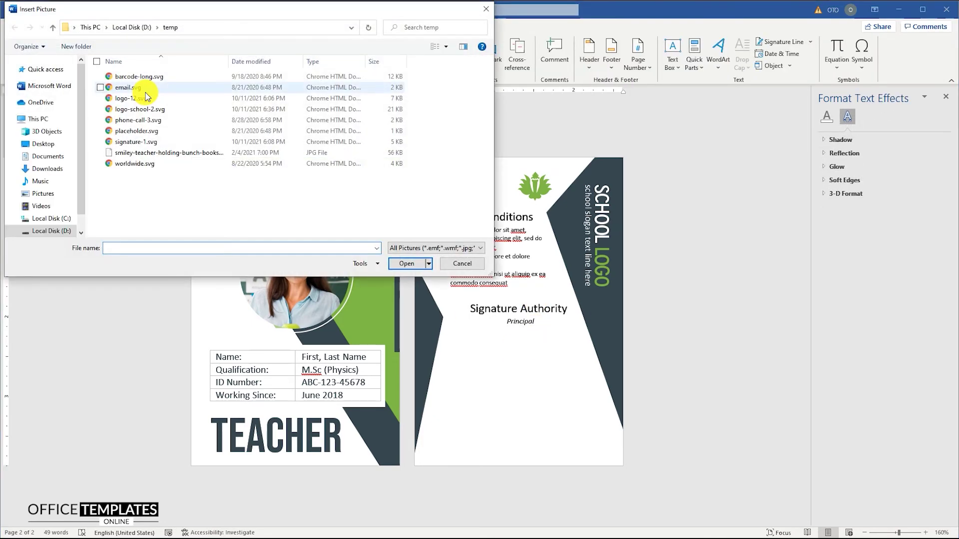
double_click(136, 141)
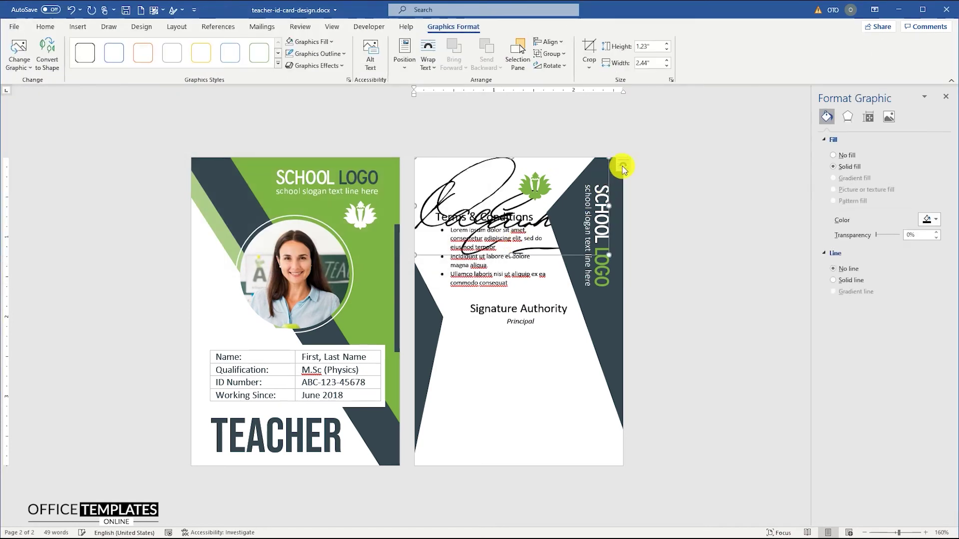
Make the signature float freely, shrink it to about 0.35" by 0.69" below "Principal", and shift it and the Signature Authority box left.
click(623, 165)
click(699, 261)
mouse_move(606, 254)
mouse_down()
mouse_move(479, 171)
mouse_move(471, 186)
mouse_move(540, 351)
mouse_move(534, 346)
mouse_move(556, 338)
mouse_up()
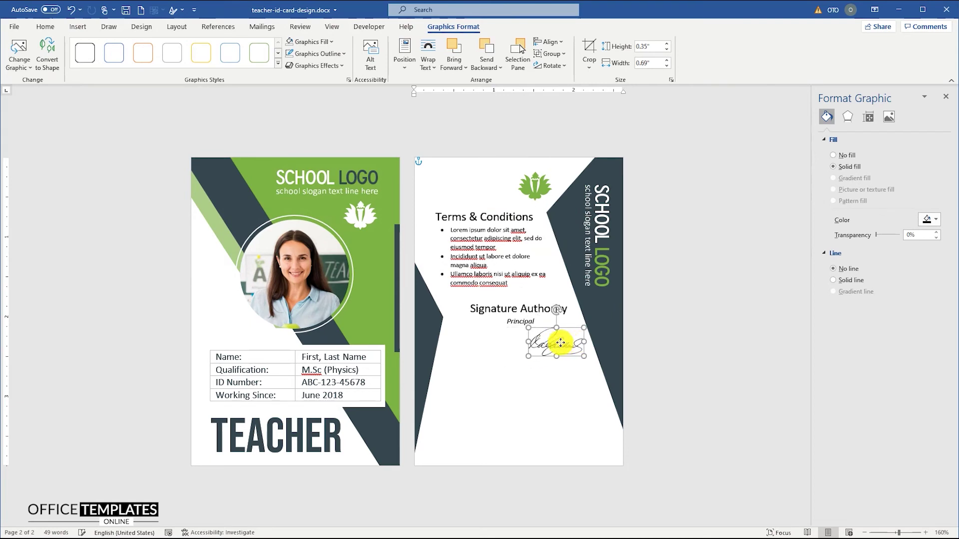
click(527, 302)
drag(526, 300, 507, 301)
drag(557, 338, 551, 338)
Fill the signature graphic with the lighter blue theme color.
right_click(551, 339)
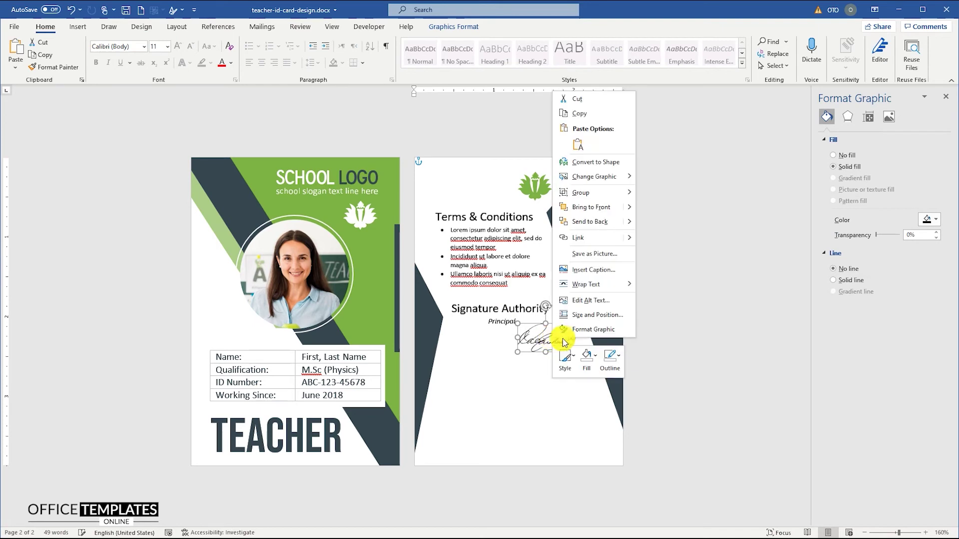
click(584, 362)
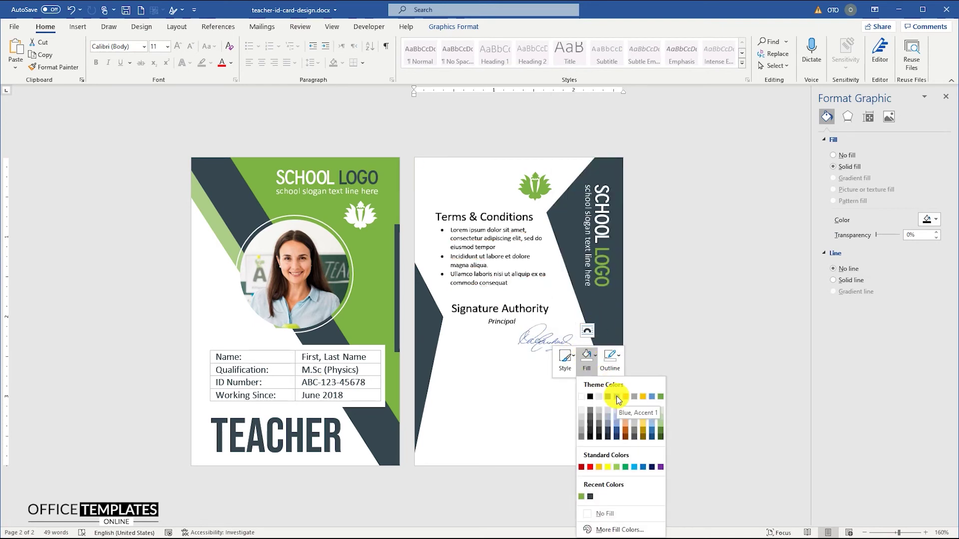
click(651, 396)
click(508, 390)
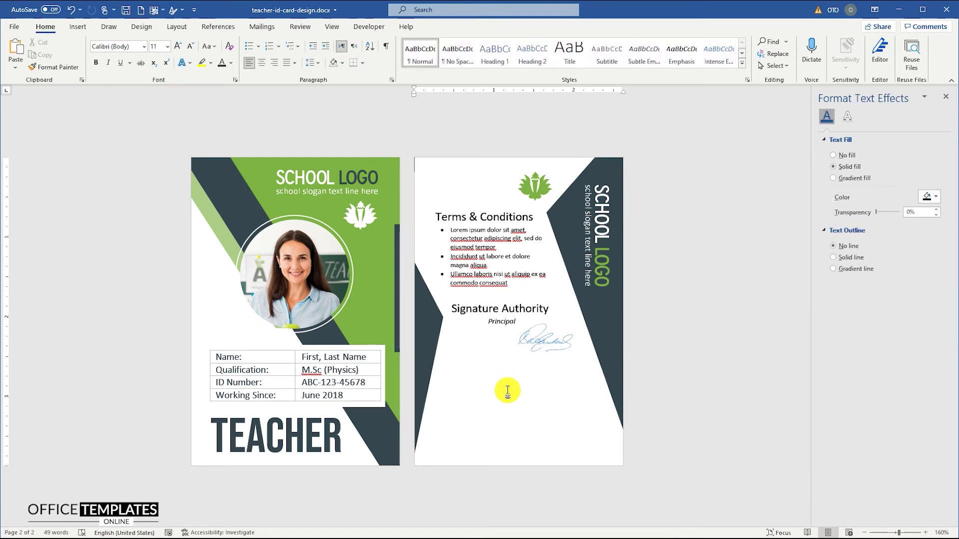
Duplicate the Terms & Conditions box below the signature, delete the copy's heading, remove its bullets and shift it right.
click(495, 273)
mouse_move(501, 208)
mouse_down()
mouse_move(514, 272)
mouse_move(549, 340)
mouse_move(515, 353)
mouse_up()
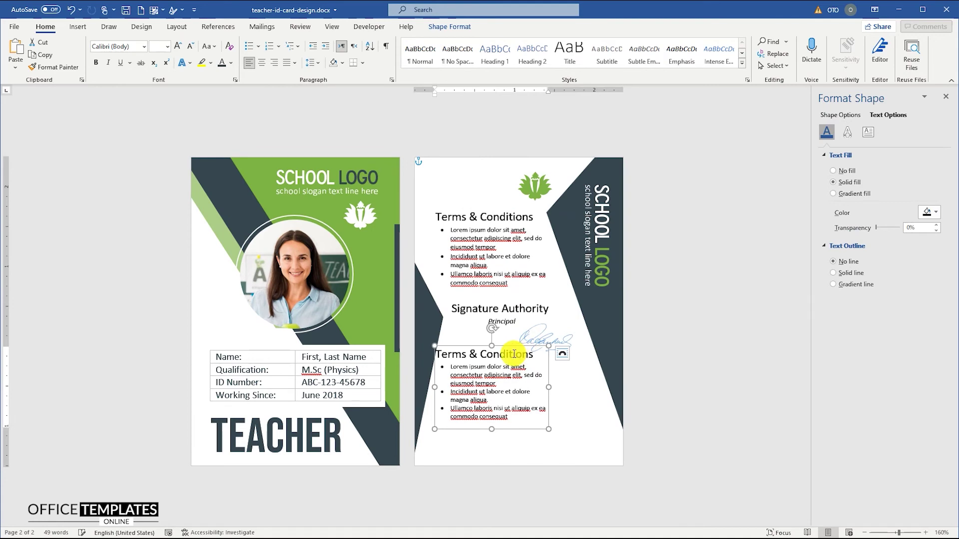
triple_click(515, 353)
key(Delete)
key(ctrl+a)
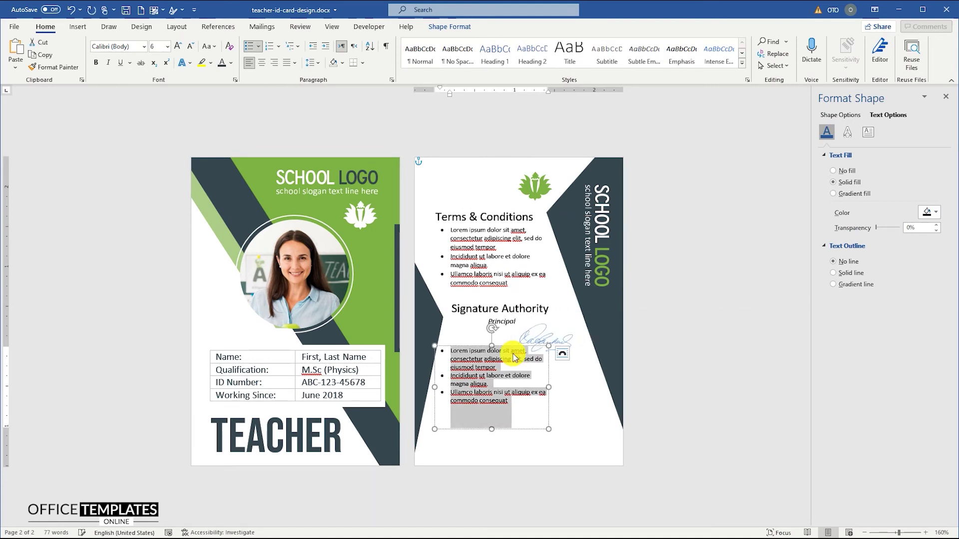
click(246, 49)
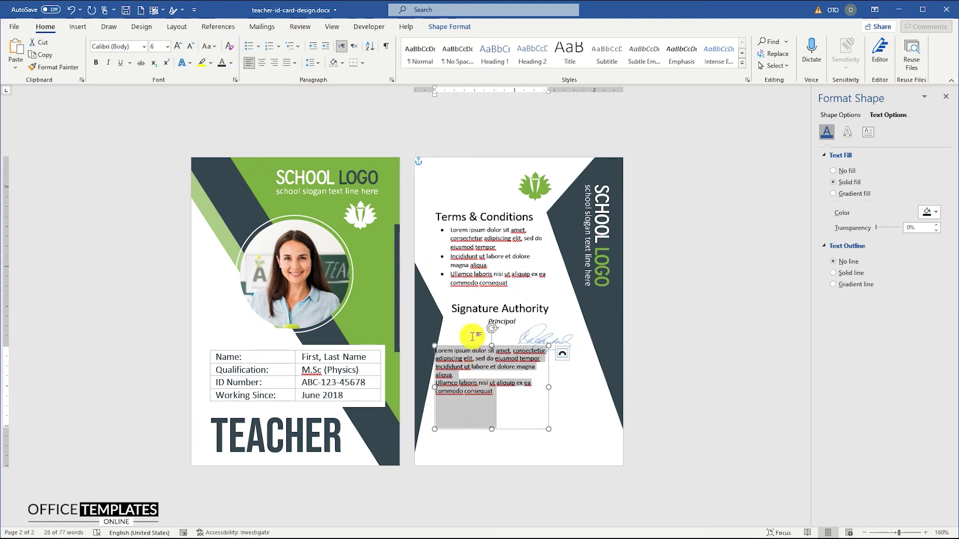
mouse_move(492, 429)
mouse_down()
mouse_move(496, 400)
mouse_move(538, 413)
mouse_up()
Replace the copied placeholder paragraphs with four contact lines: street address, e-mail address, phone numbers and the website URL.
scroll(538, 413, up, 8)
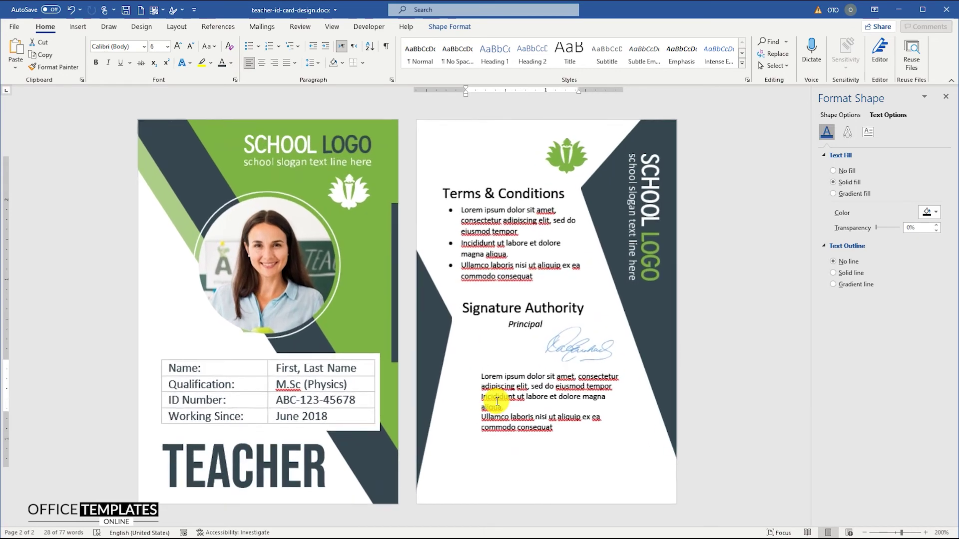
click(524, 443)
scroll(524, 443, up, 3)
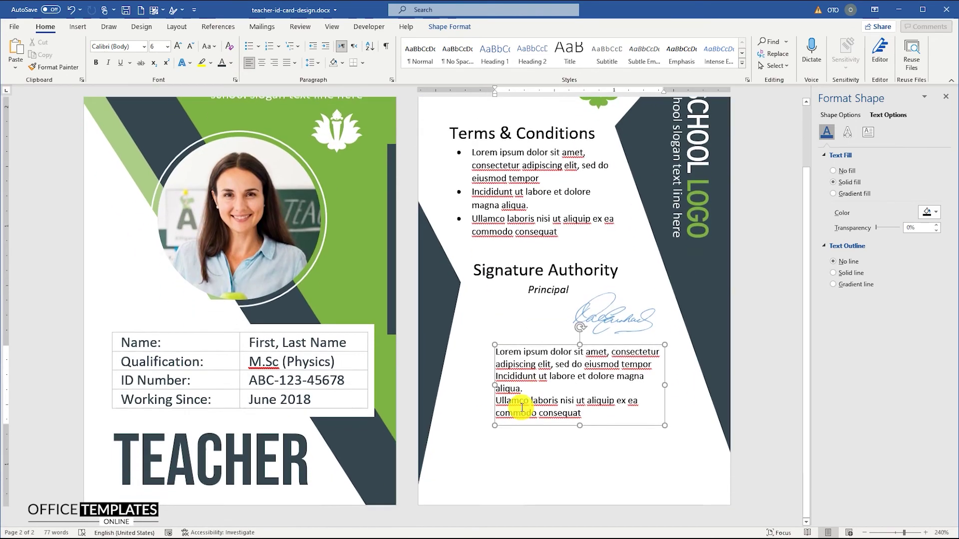
key(ctrl+a)
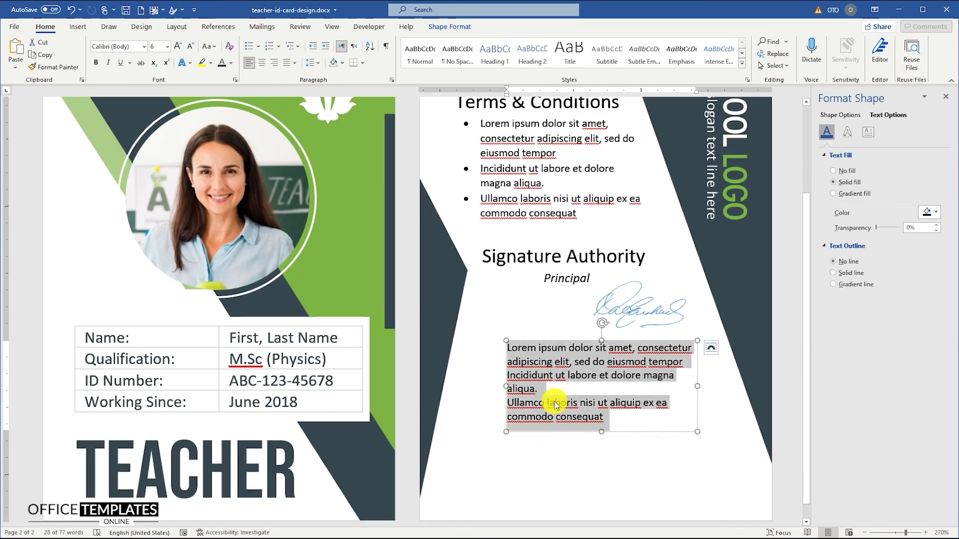
key(Delete)
text(123 street)
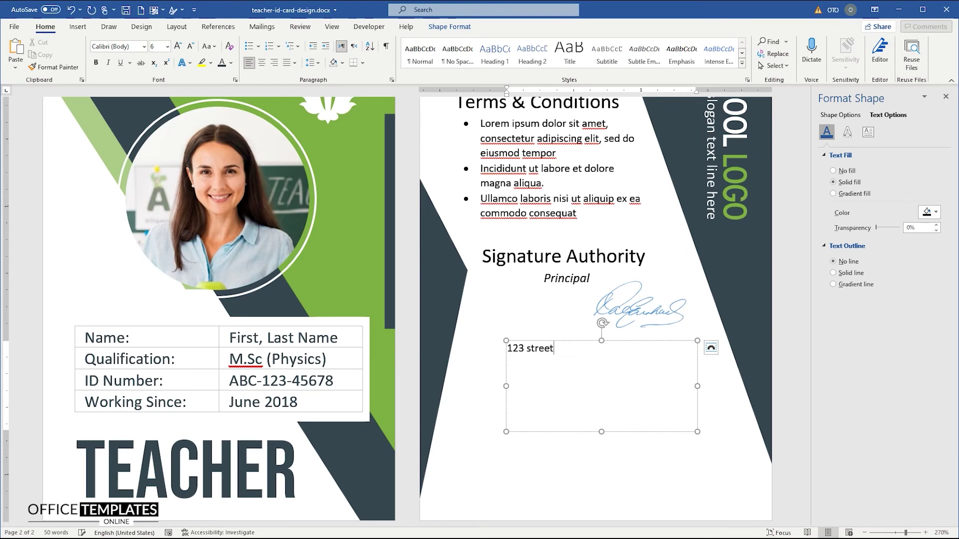
text( address, City State, Zip Code email@OfficeTempla)
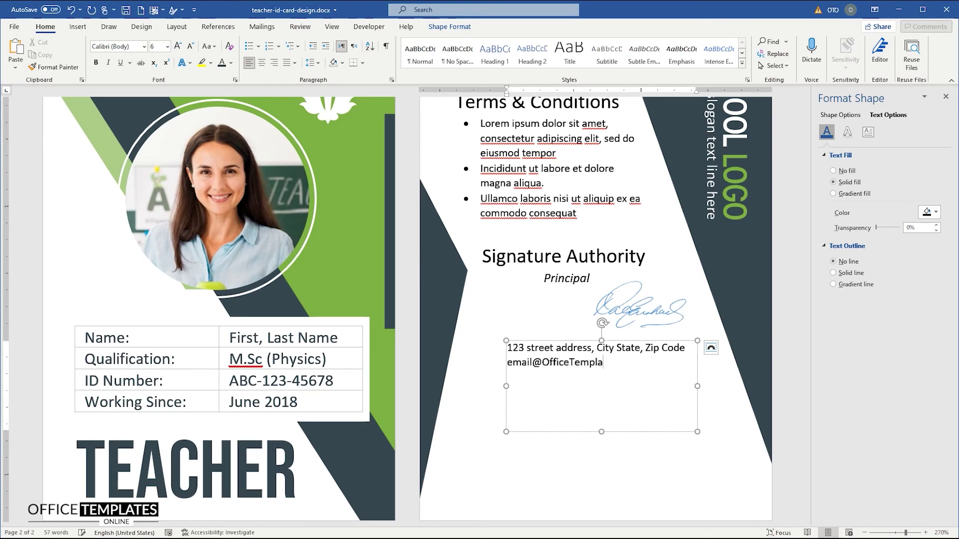
text(tesOnline.com)
right_click(578, 363)
click(619, 340)
text(123-456-7890, 444-555-COMP)
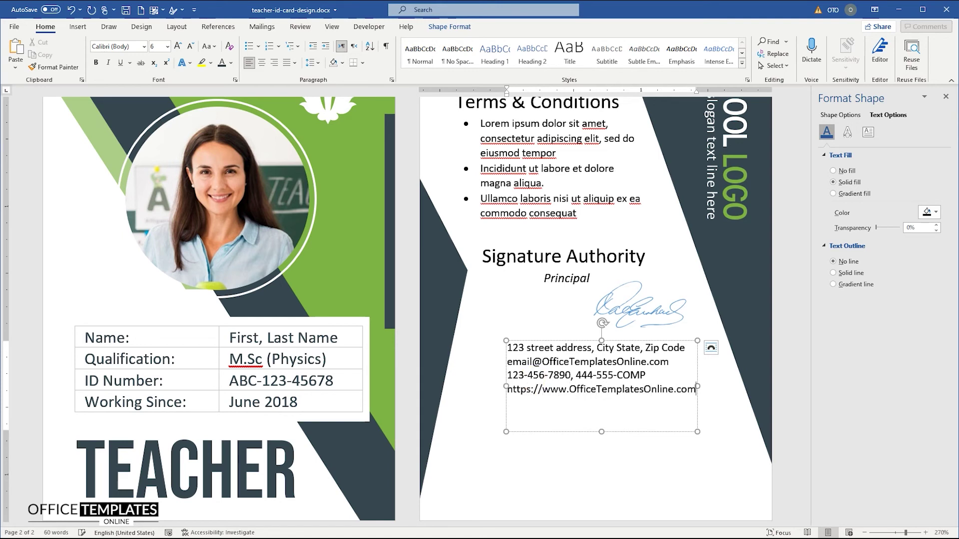
Set the line spacing of the four contact lines to 1.5, shorten their text box to fit, and nudge it right.
drag(690, 381, 507, 346)
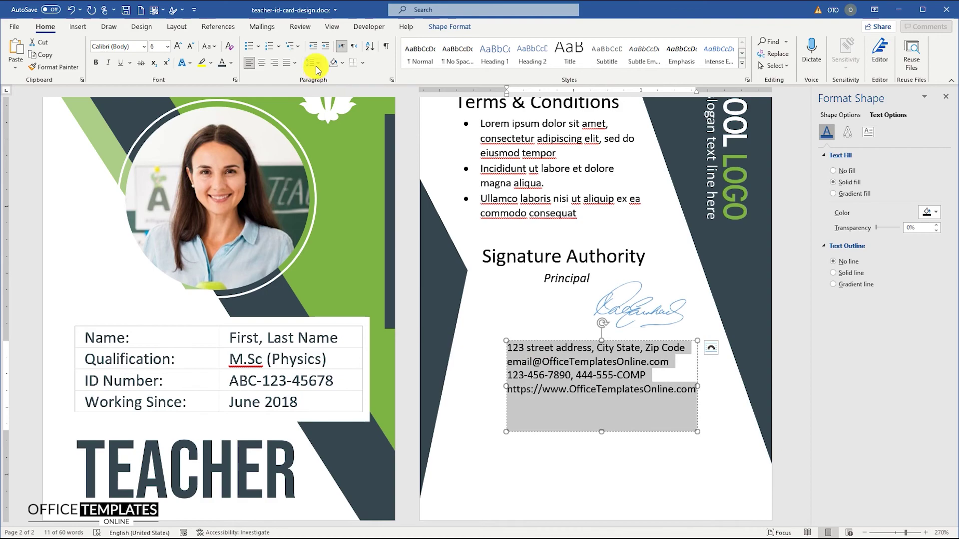
click(315, 63)
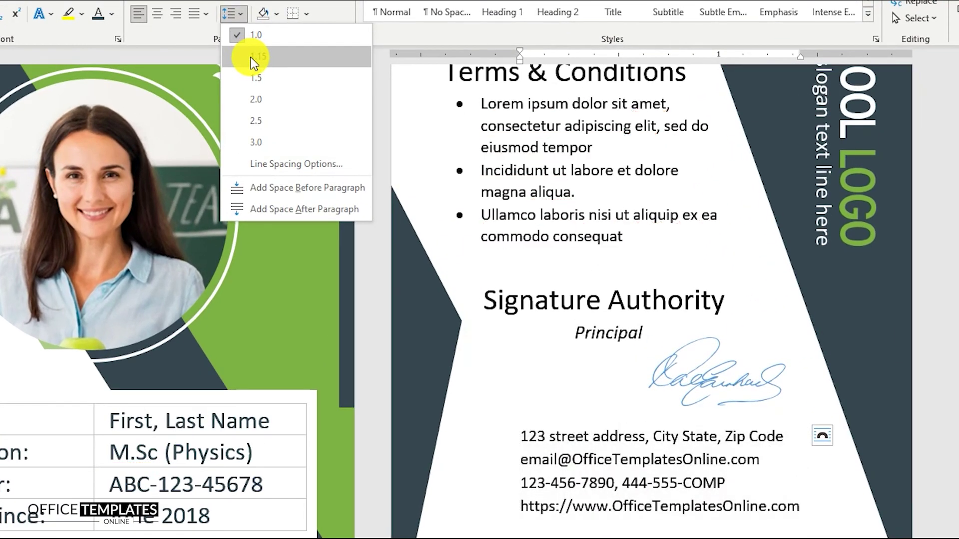
click(255, 77)
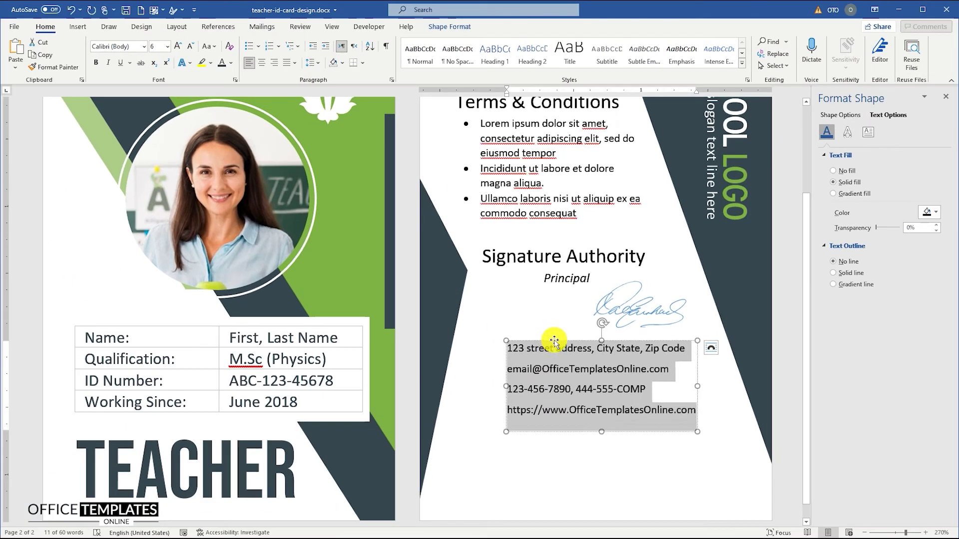
click(587, 421)
drag(600, 441, 628, 424)
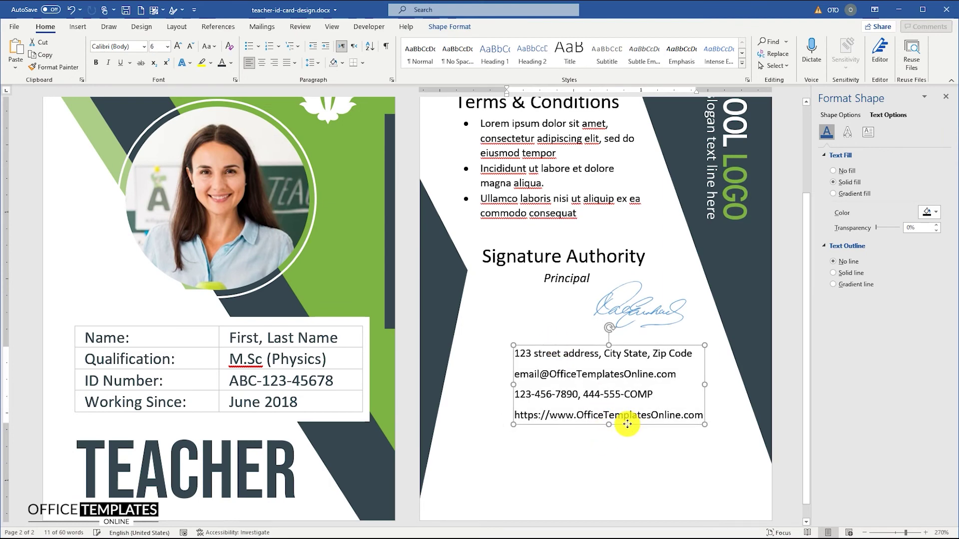
scroll(561, 393, down, 8)
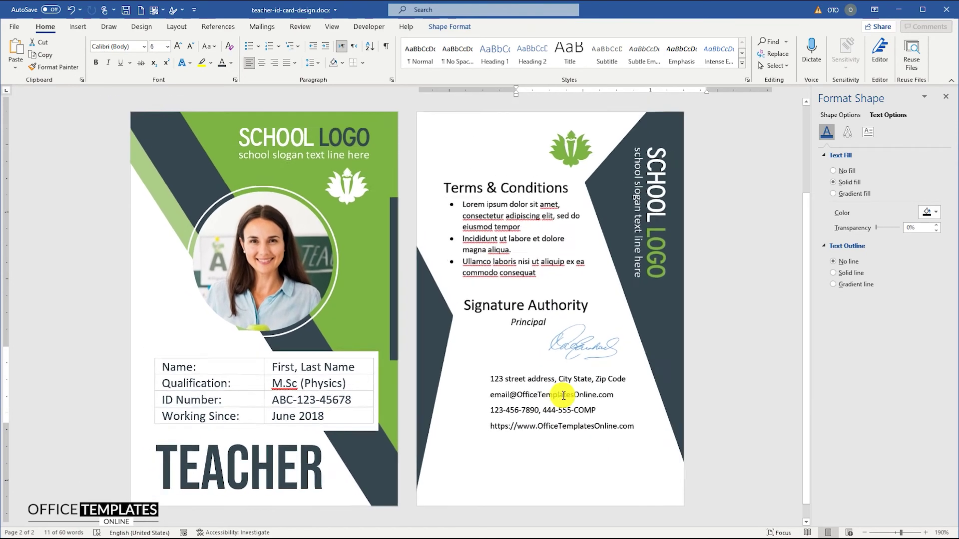
Insert placeholder.svg on the back page in front of text, shrink it to about 0.14" and place it beside the address line.
click(551, 444)
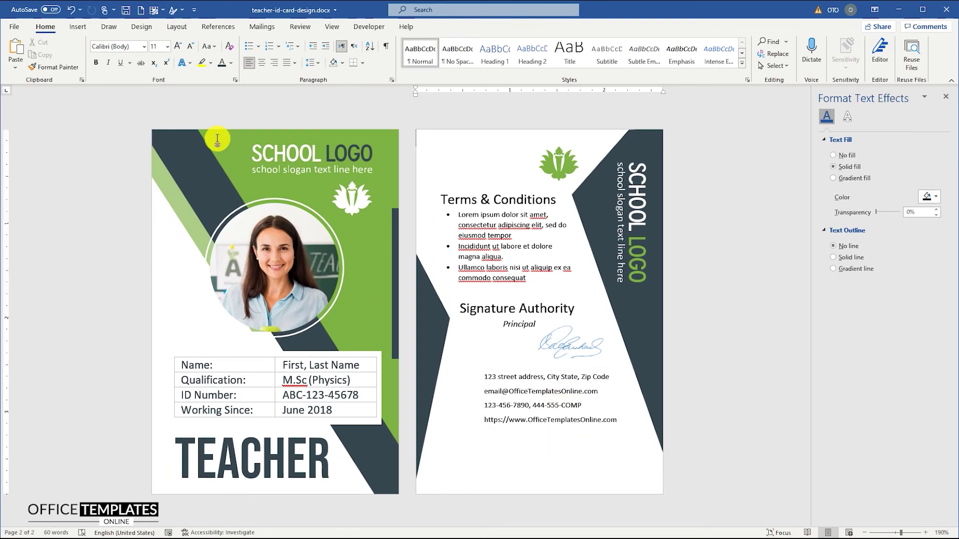
click(77, 27)
click(120, 52)
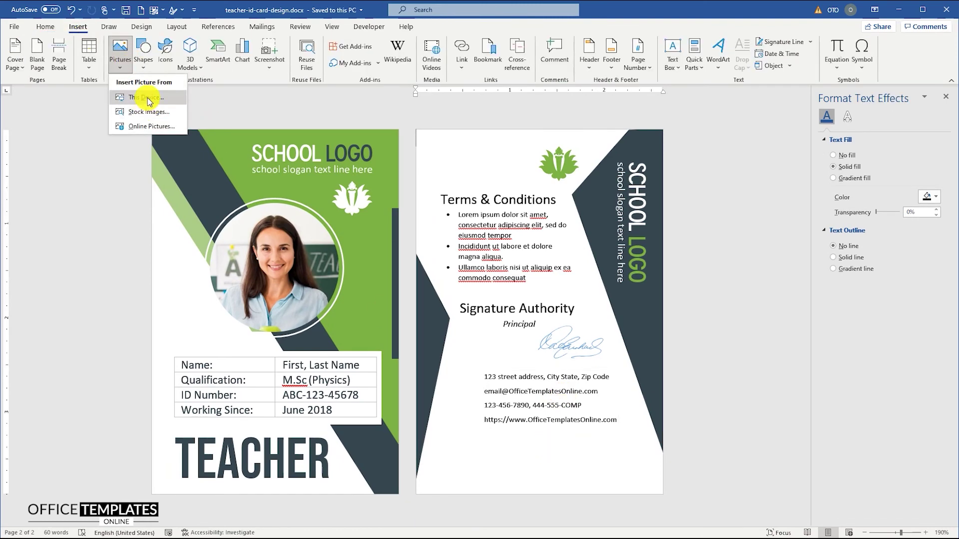
click(148, 98)
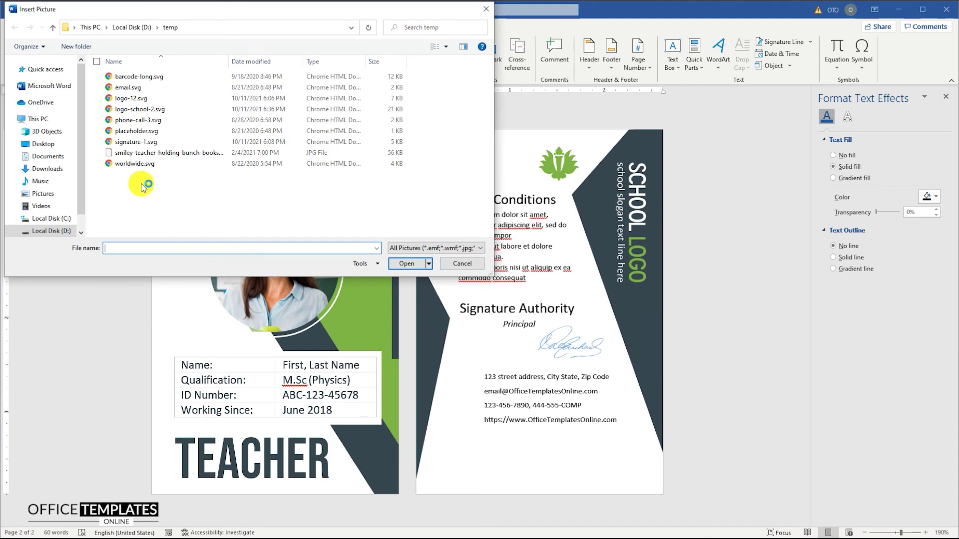
double_click(120, 131)
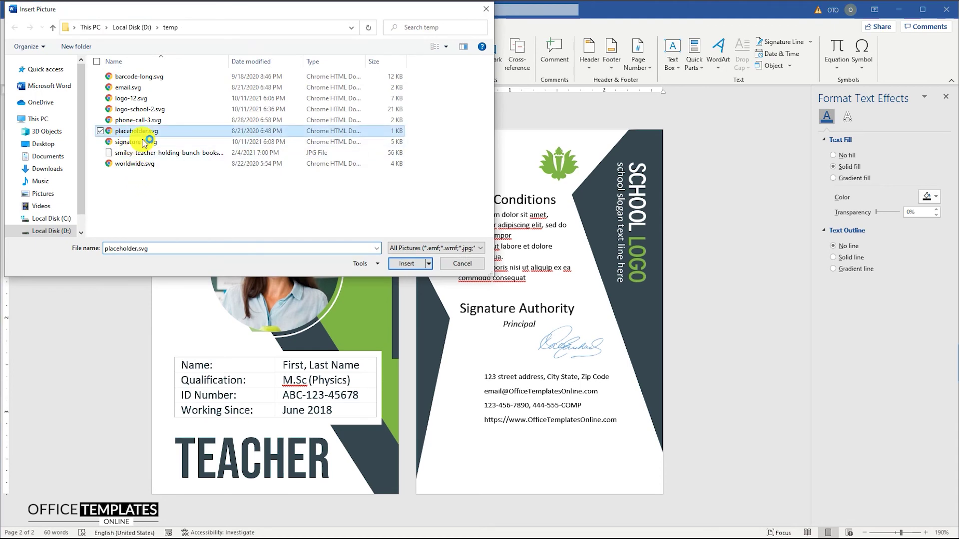
click(678, 136)
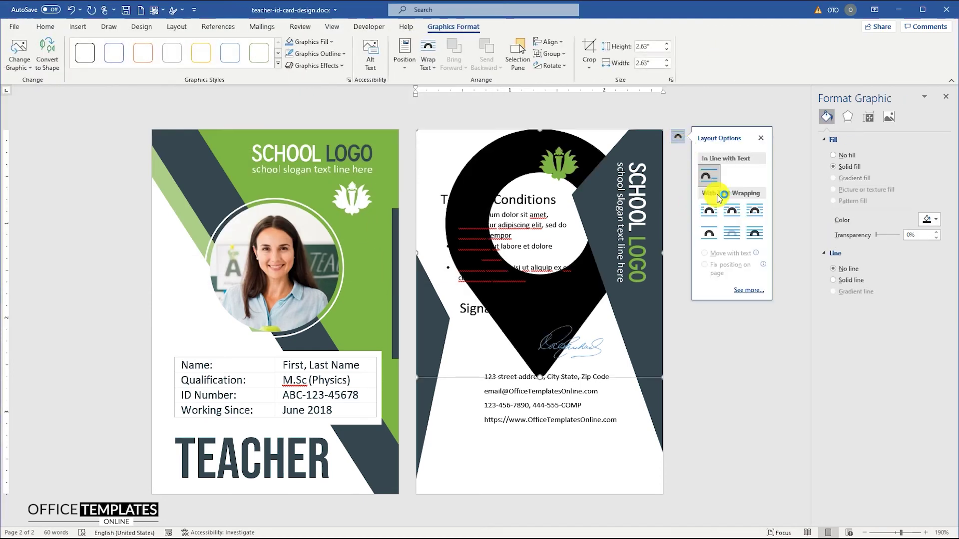
click(757, 241)
drag(664, 377, 472, 378)
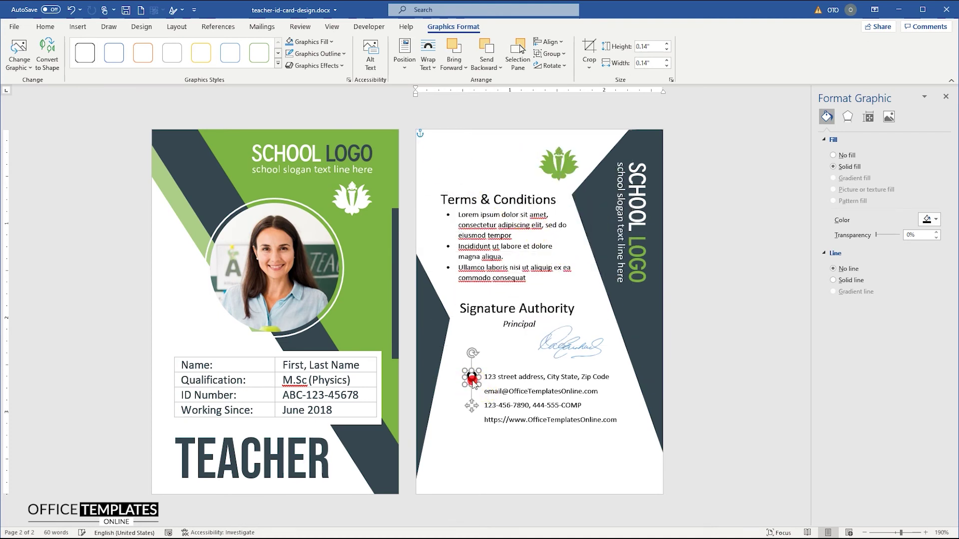
Insert email.svg in front of text, shrink it to icon size and place it beside the e-mail line.
click(77, 26)
click(121, 52)
click(145, 92)
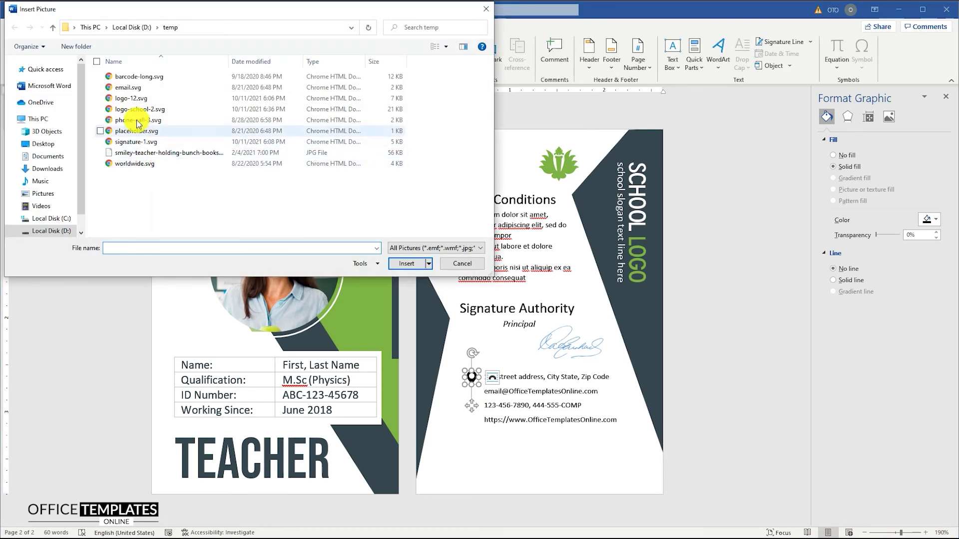
double_click(128, 88)
click(663, 150)
click(730, 231)
drag(512, 239, 470, 394)
Insert phone-call-3.svg in front of text, shrink it to about 0.19" and place it below the envelope icon.
click(77, 26)
click(120, 52)
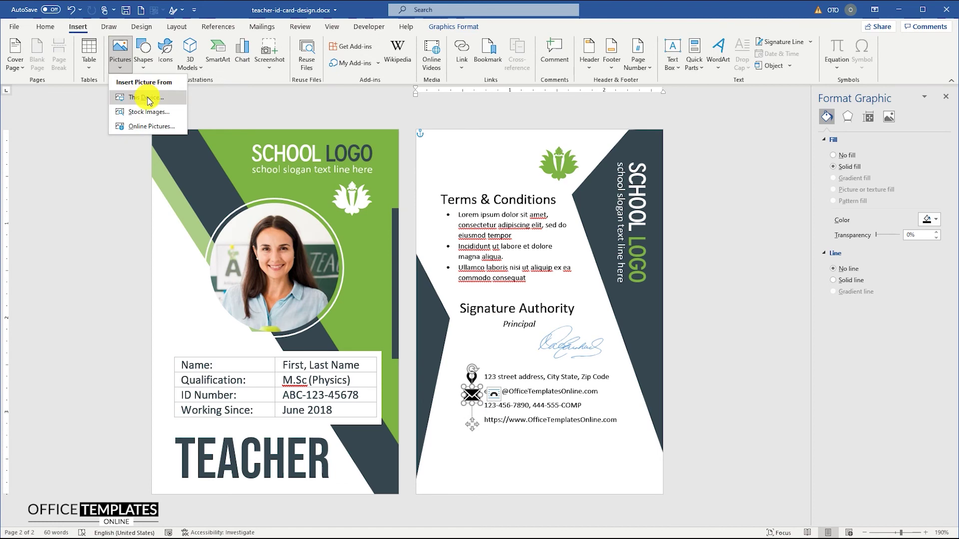
click(147, 99)
double_click(161, 122)
drag(662, 377, 466, 407)
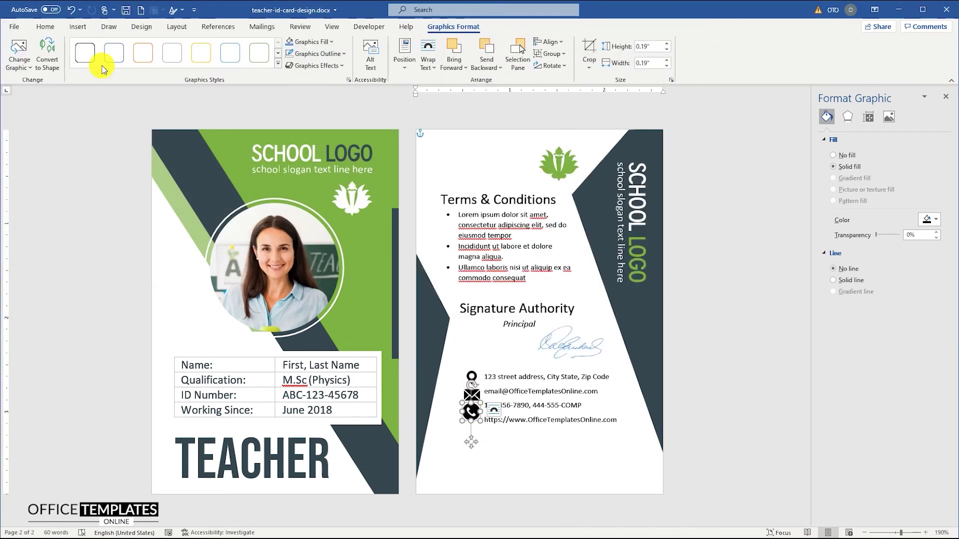
Insert worldwide.svg in front of text, shrink it to about 0.22" and place it below the phone icon.
click(78, 27)
click(120, 52)
click(147, 98)
double_click(160, 122)
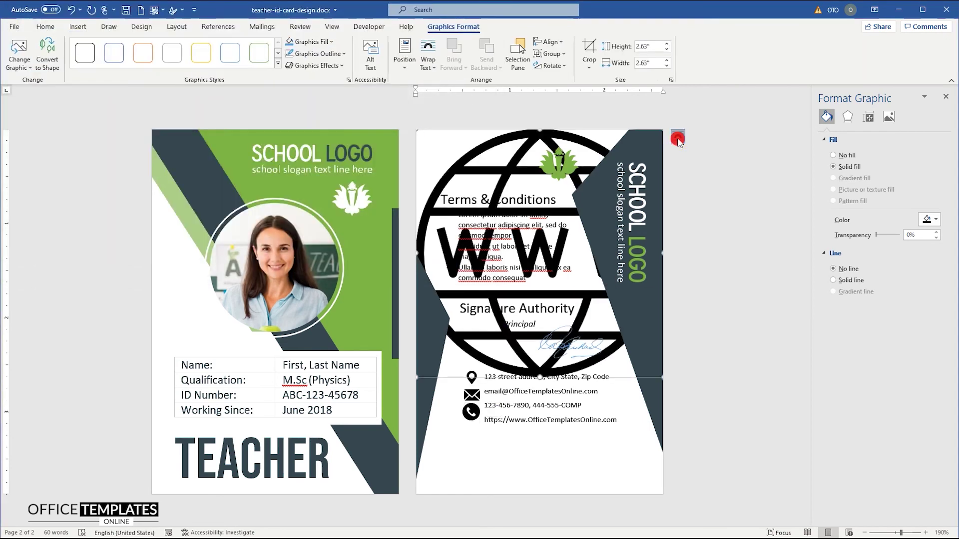
drag(660, 372, 467, 419)
Shrink the four contact icons to text height, about 0.08", and place each beside its matching contact line.
scroll(466, 423, up, 11)
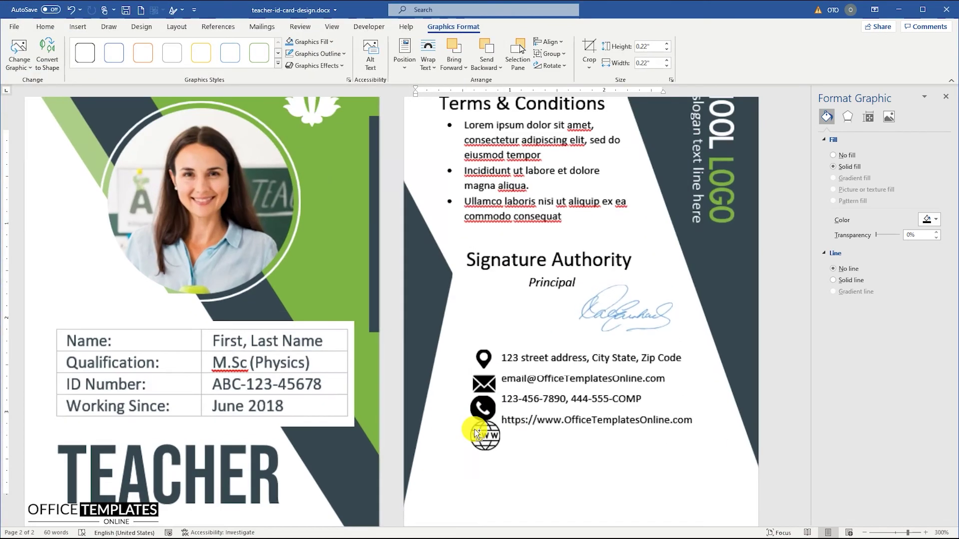
scroll(475, 430, up, 8)
click(223, 171)
drag(242, 193, 232, 172)
click(240, 214)
drag(249, 234, 231, 209)
click(226, 263)
drag(250, 284, 234, 248)
click(230, 313)
drag(256, 340, 235, 318)
drag(232, 291, 239, 290)
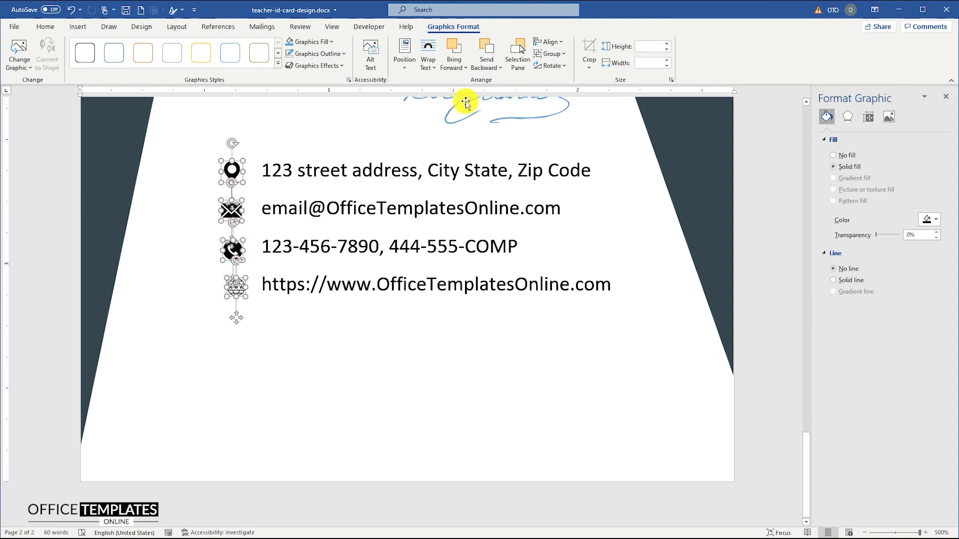
Align the four icons on a common vertical center line and nudge them vertically to match their text lines.
click(547, 42)
click(560, 66)
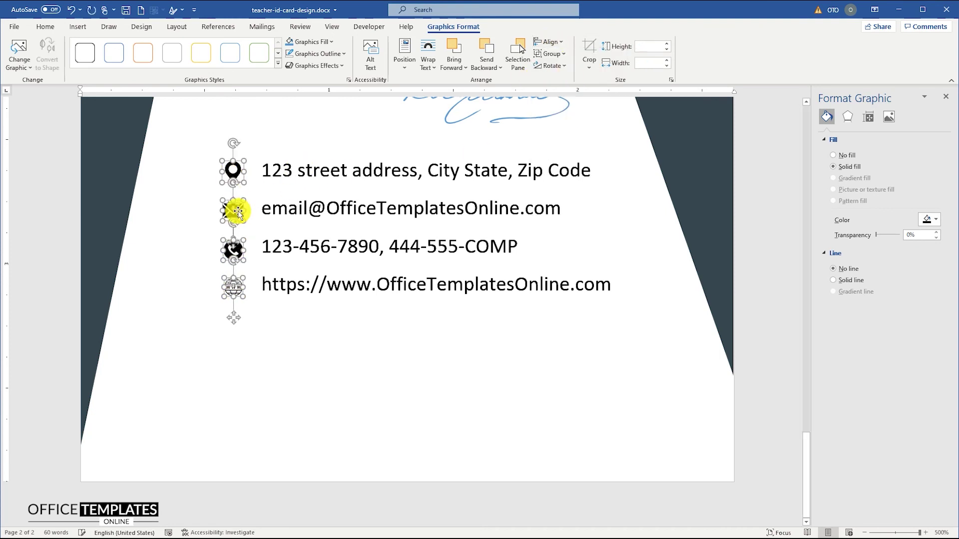
click(257, 256)
click(242, 257)
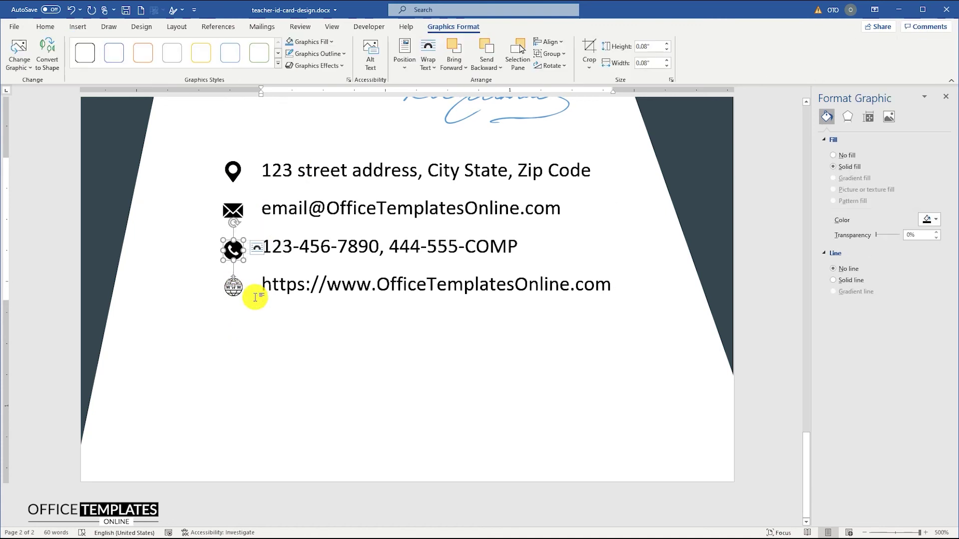
click(233, 287)
click(231, 211)
Group the four contact icons with the contact text box.
click(235, 167)
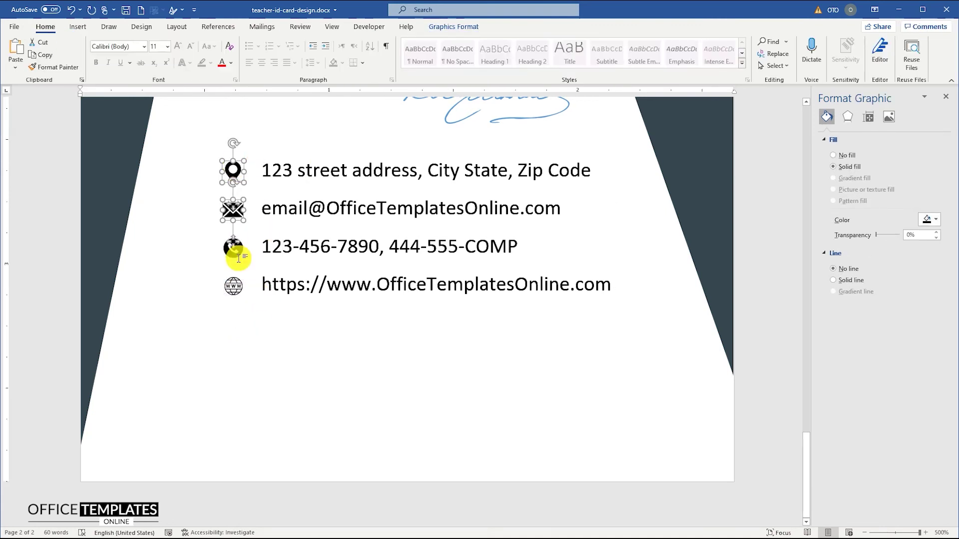
shift+click(289, 289)
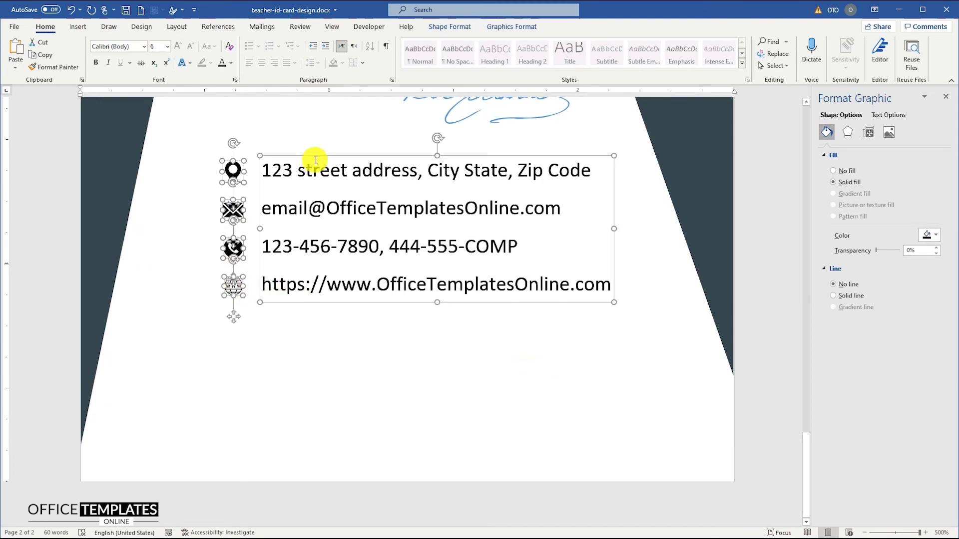
right_click(316, 159)
mouse_move(350, 228)
click(424, 226)
Move the grouped contact details slightly left and nudge them down below the signature.
scroll(304, 247, down, 20)
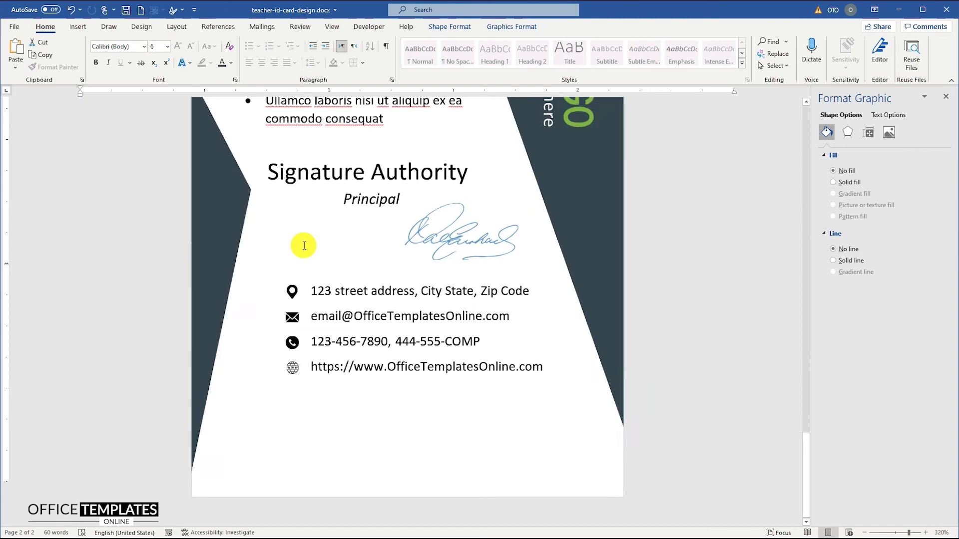
scroll(304, 247, down, 5)
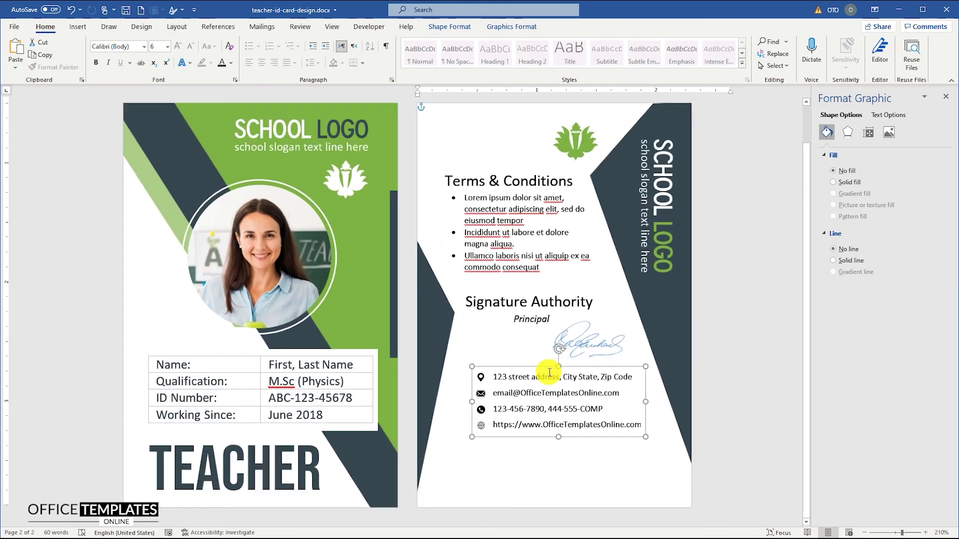
drag(543, 368, 533, 368)
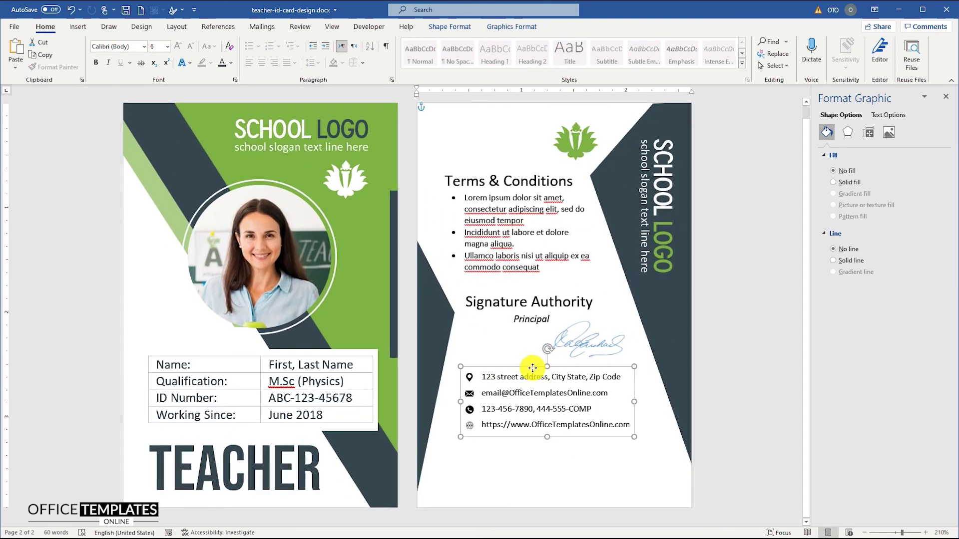
key(Down)
key(Down)
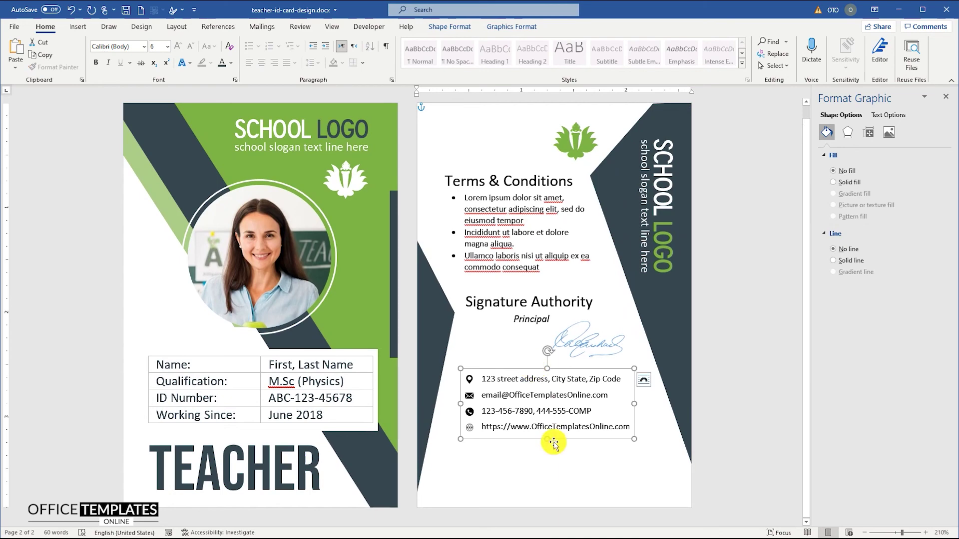
click(553, 443)
Insert barcode-long.svg on the back page and set its text wrapping to In Front of Text.
click(78, 27)
click(120, 55)
click(135, 90)
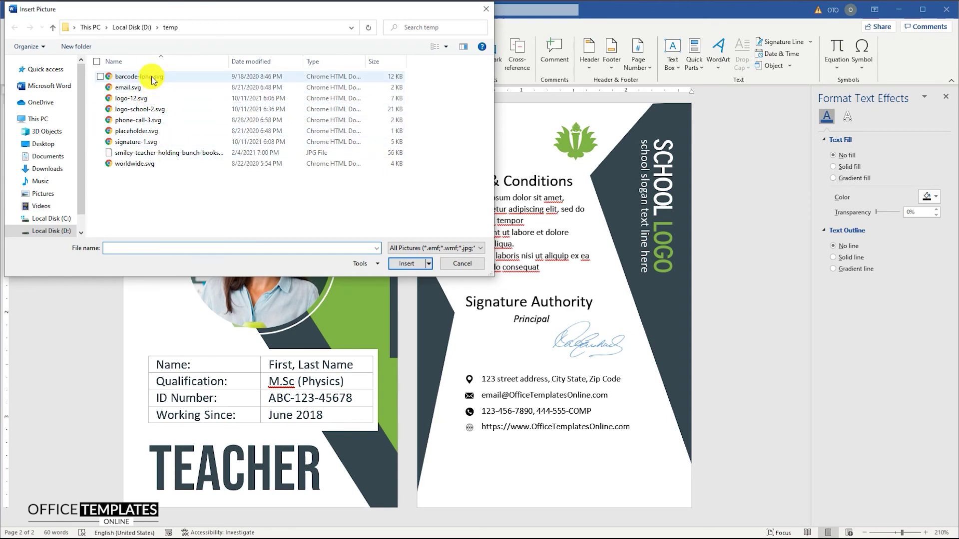
click(152, 80)
click(406, 263)
click(706, 110)
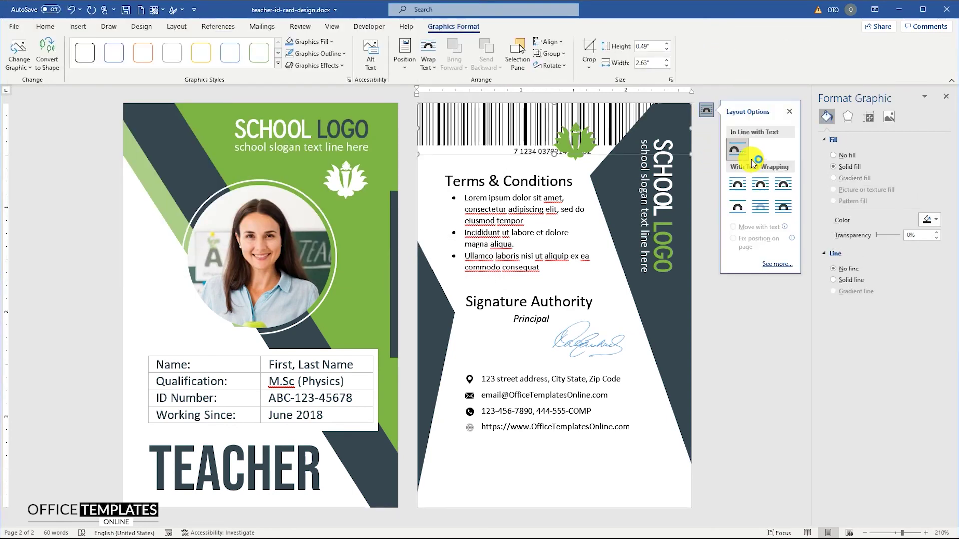
click(784, 211)
Resize the barcode to about 1.98" by 0.37", move it below the contact details and center it horizontally on the page.
drag(689, 155, 672, 486)
drag(622, 464, 611, 467)
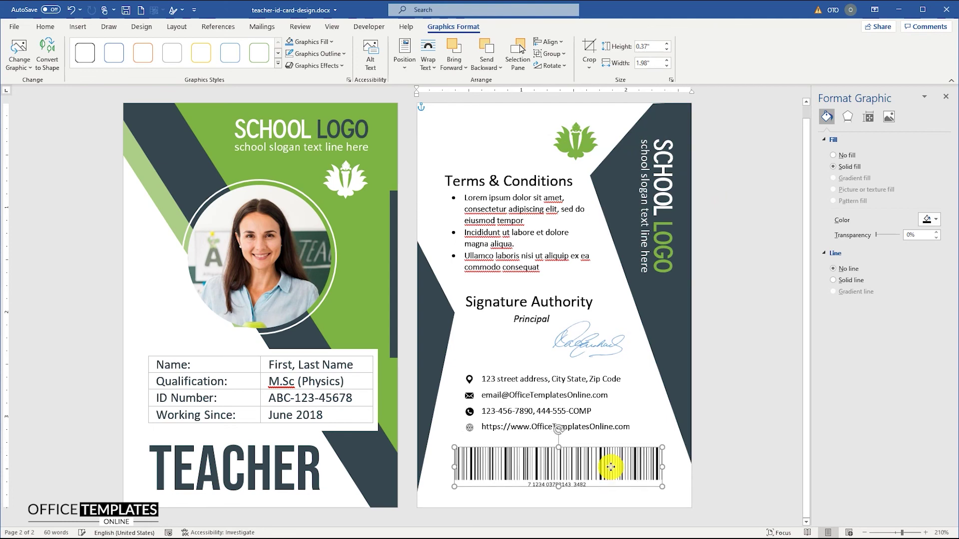
click(551, 42)
click(567, 64)
click(707, 403)
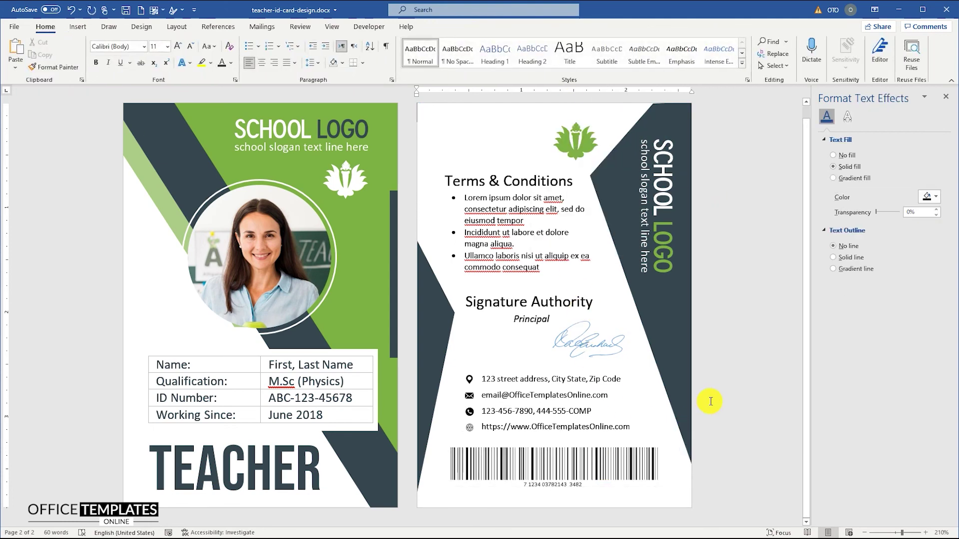
scroll(559, 340, down, 9)
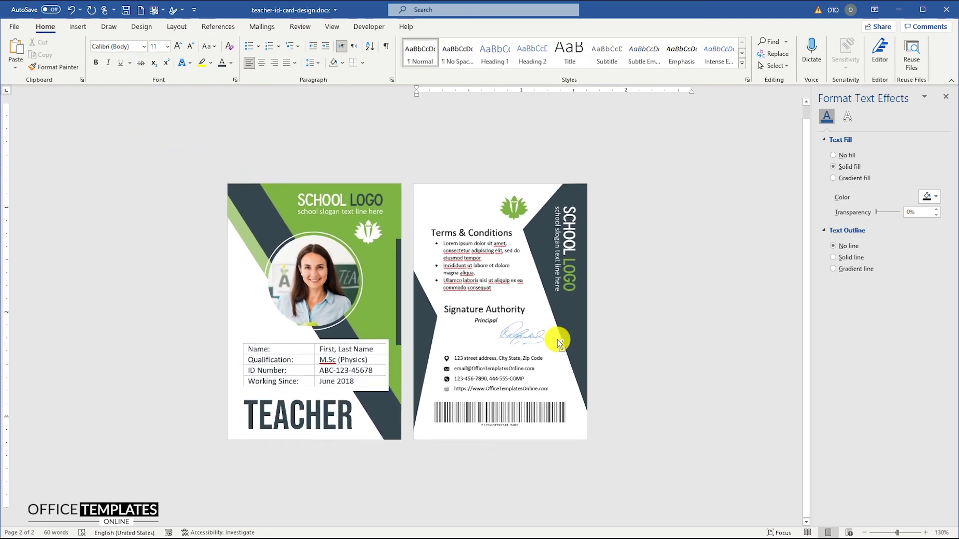
scroll(557, 340, down, 1)
click(580, 334)
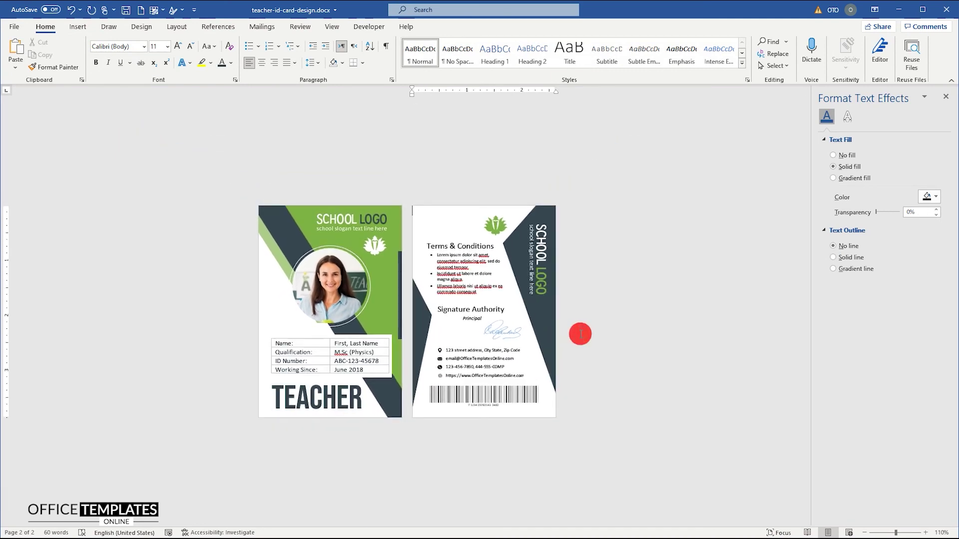